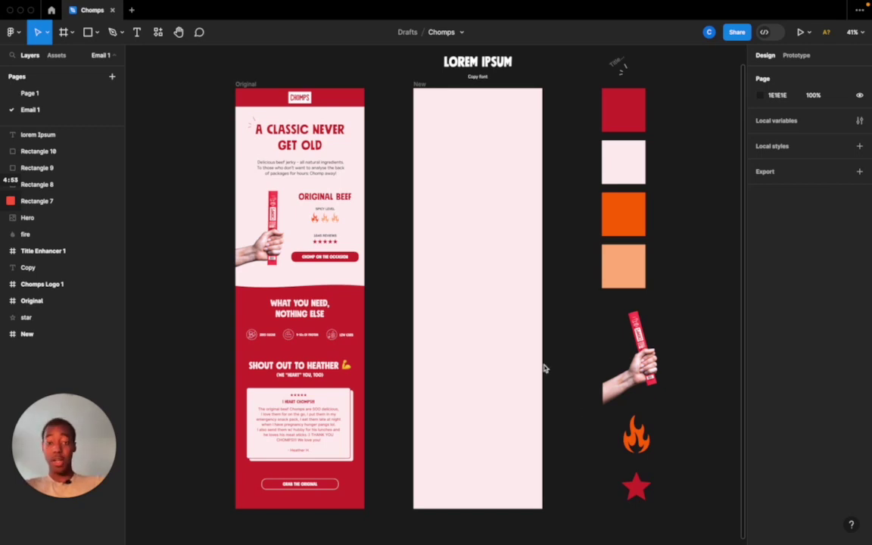
Place a copy of the Chomps logo near the top of the New frame, centred horizontally at about Y 59.
scroll(542, 365, "up", 2)
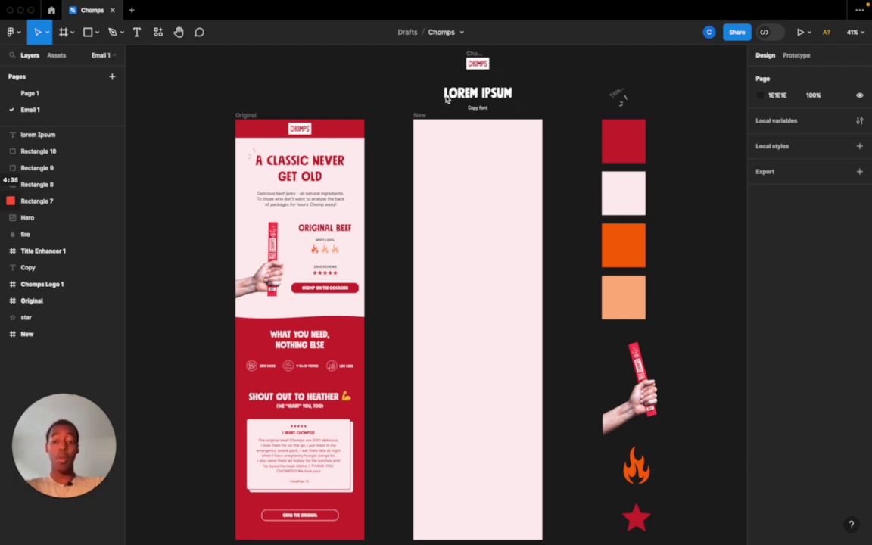
scroll(463, 103, "up", 5)
scroll(522, 115, "up", 3)
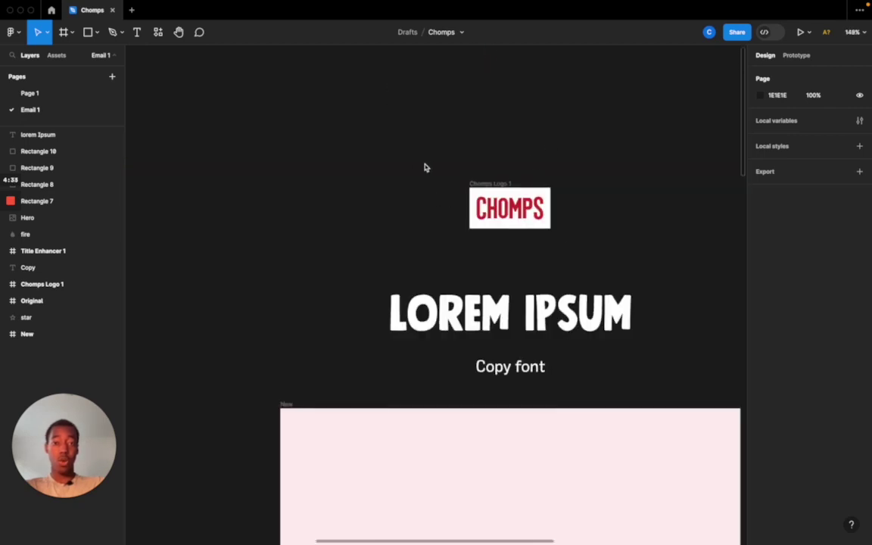
scroll(515, 219, "right", 4)
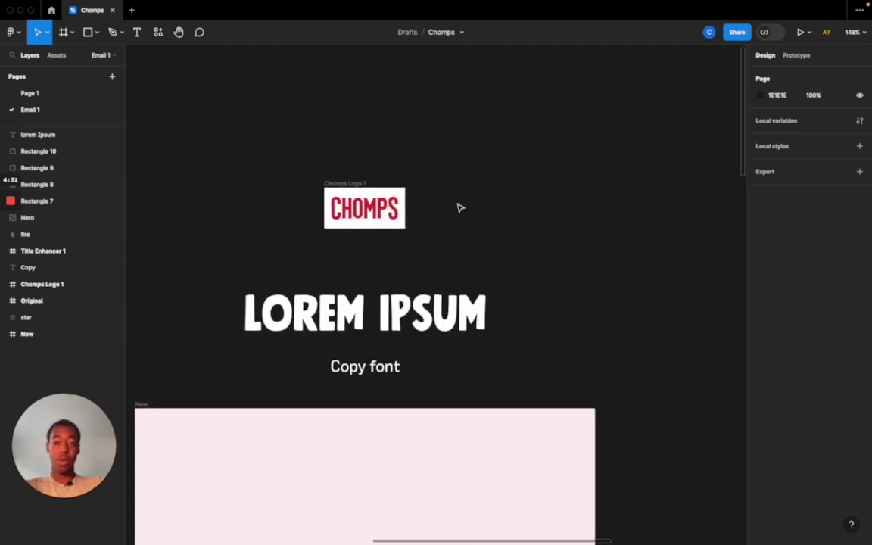
left_click_drag(311, 147, 455, 257)
scroll(463, 269, "left", 4)
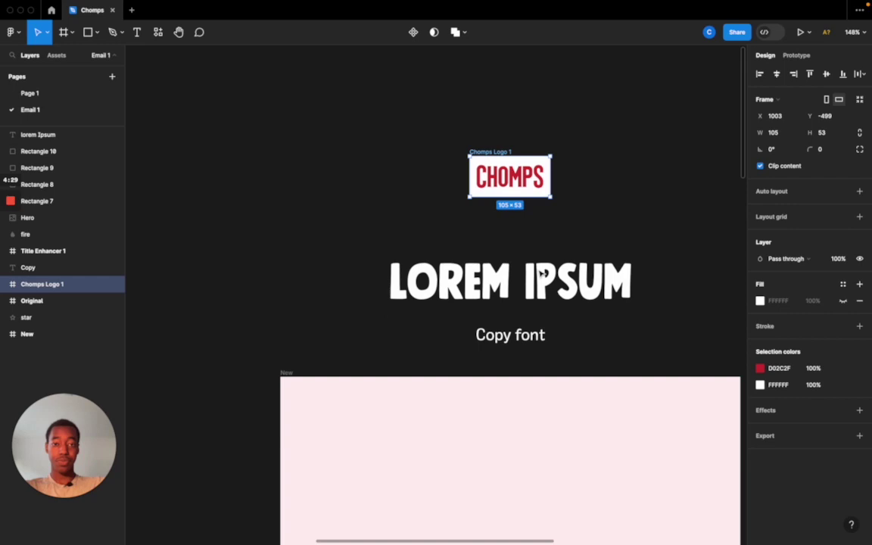
scroll(462, 250, "down", 1)
scroll(462, 238, "right", 2)
left_click_drag(457, 192, 454, 448)
scroll(464, 409, "down", 2)
scroll(465, 410, "down", 3)
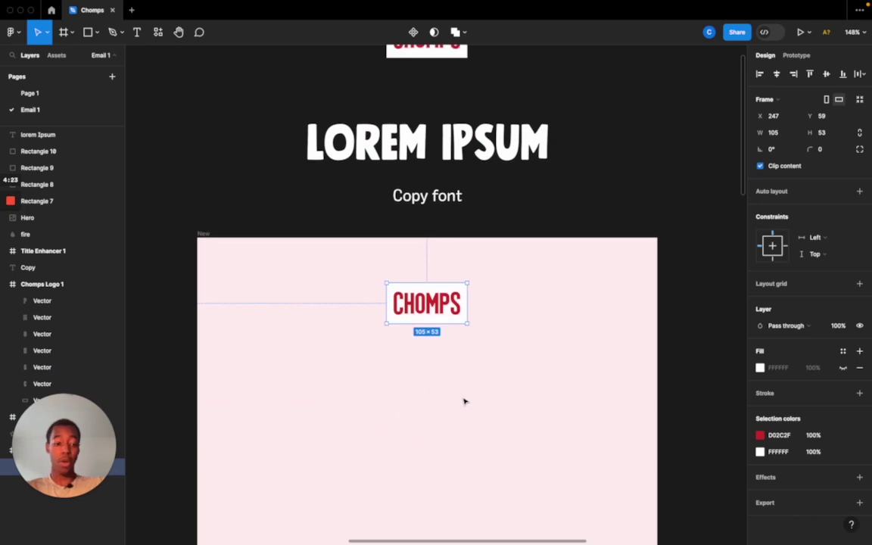
Nudge the copied logo up in the New frame to Y 22.
key("shift+Up")
key("shift+Up")
key("shift+Up")
key("shift+Up")
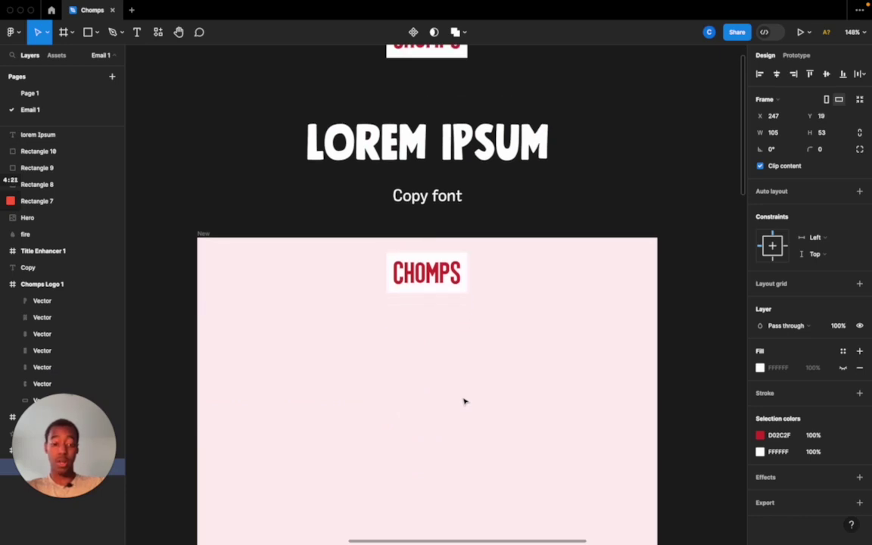
key("Down")
key("Down")
key("Down")
Draw a 600 × 90 header rectangle across the top of the New frame and place it behind the logo.
key("r")
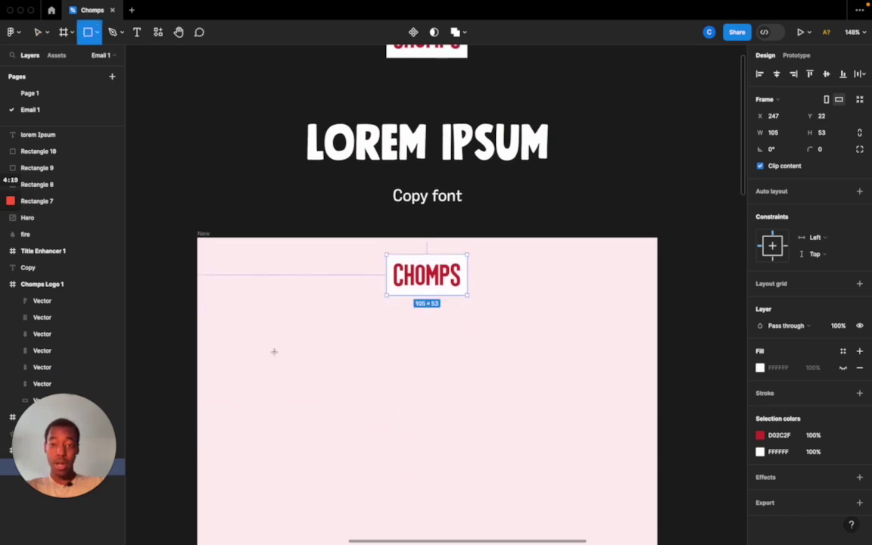
mouse_move(197, 236)
left_mouse_down()
mouse_move(516, 316)
mouse_move(656, 307)
left_mouse_up()
key("super+bracketleft")
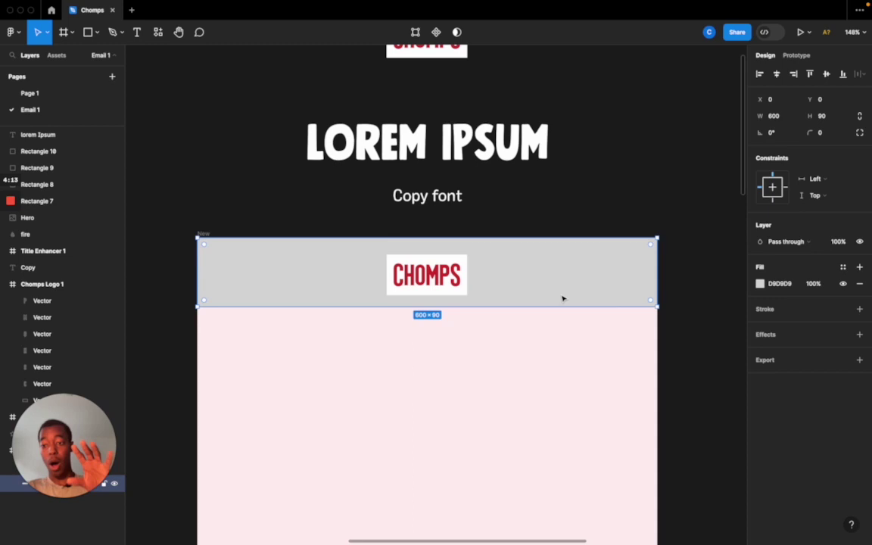
Fill the header rectangle with the red D02C2F sampled from the palette swatch.
scroll(564, 306, "down", 3)
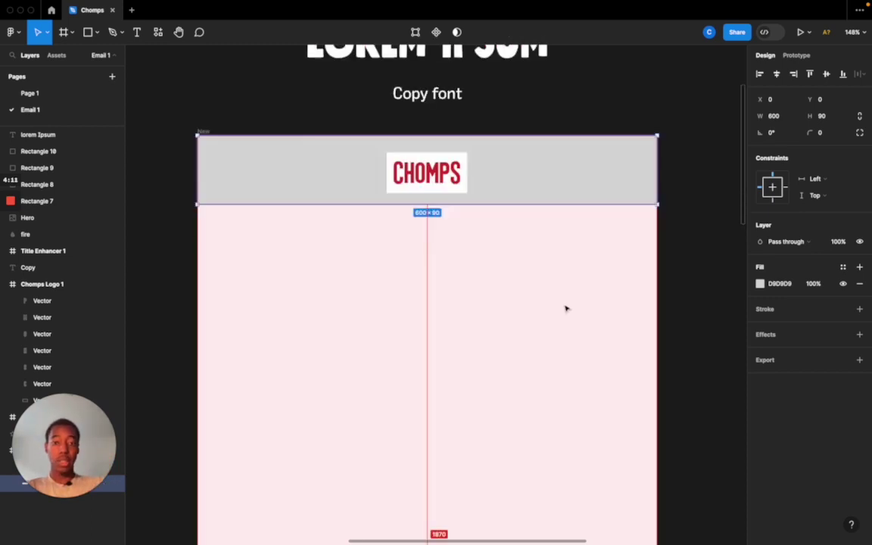
scroll(560, 280, "down", 10)
key("i")
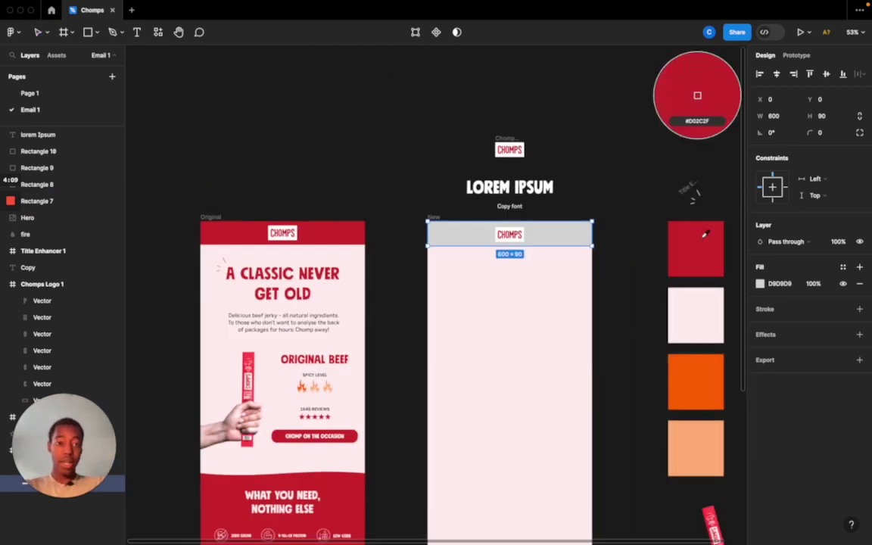
left_click(702, 241)
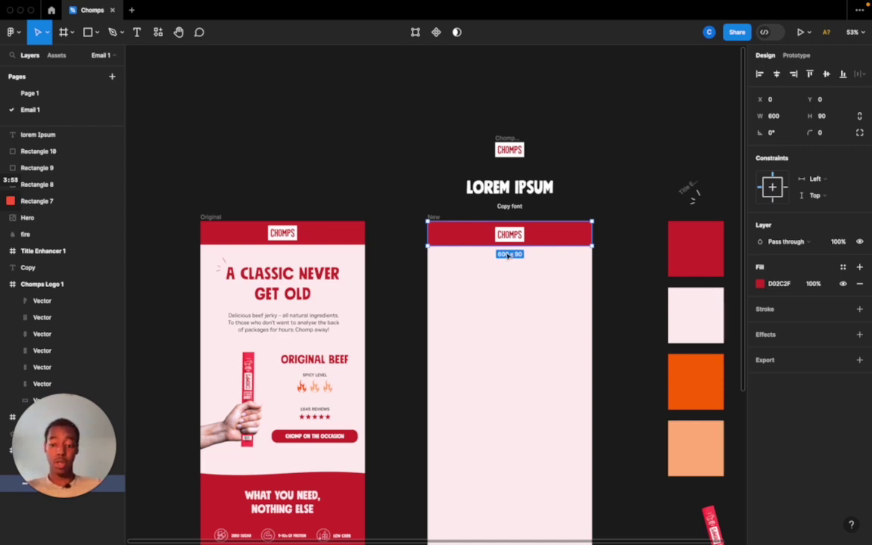
Align the logo vertically with the centre of the header rectangle and centre it horizontally in the New frame.
scroll(509, 254, "up", 10)
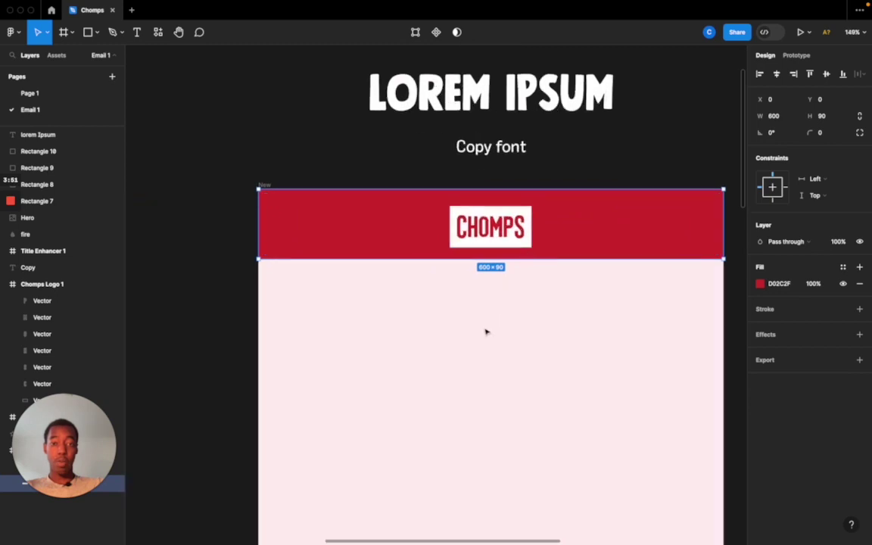
left_click_drag(486, 332, 495, 185)
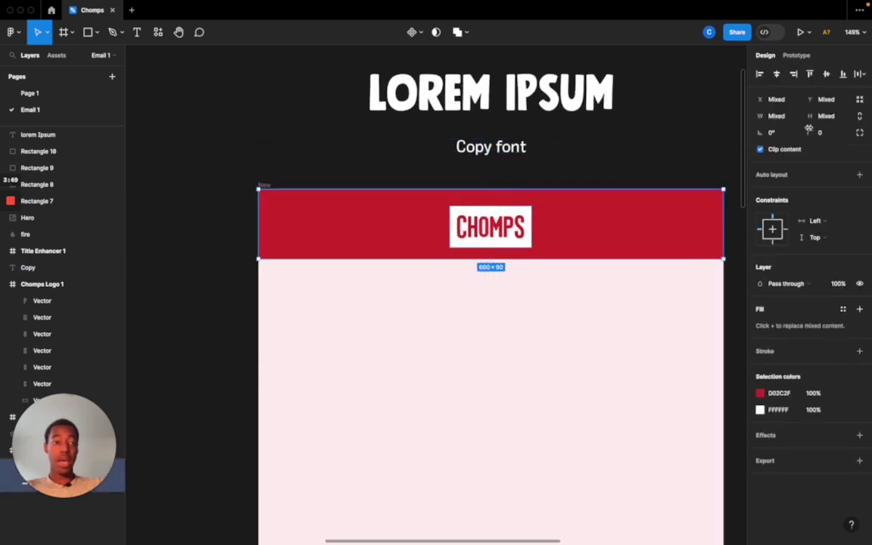
left_click(826, 75)
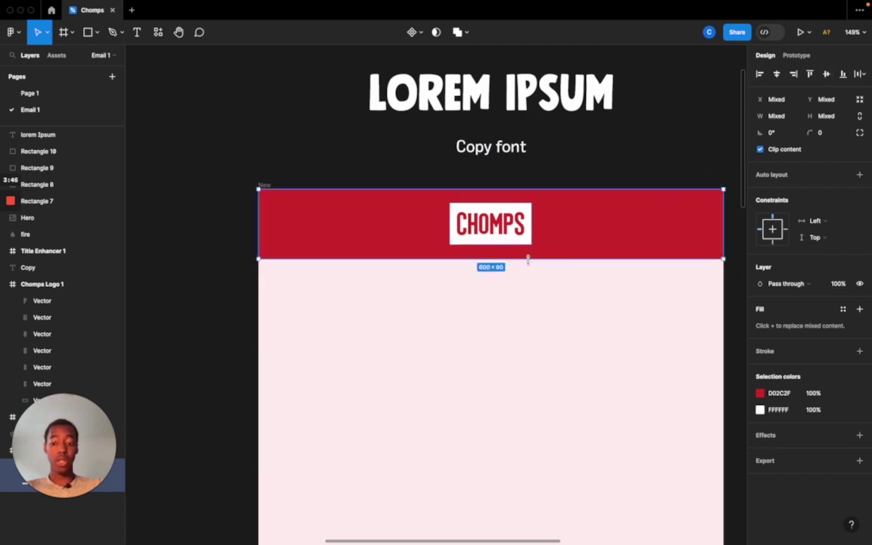
key("Escape")
left_click(489, 238)
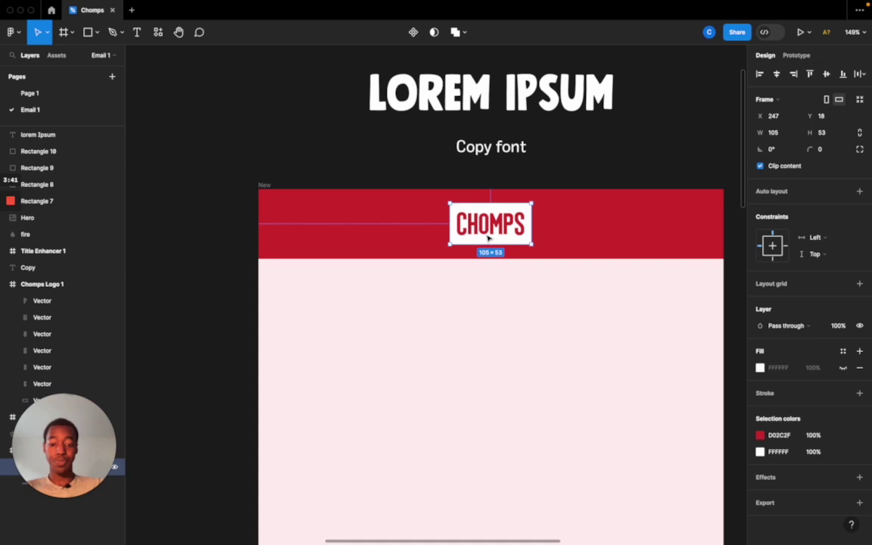
key("alt+h")
Place a copy of the LOREM IPSUM heading below the header in the New frame and colour it with the palette red D02C2F.
left_click(484, 89)
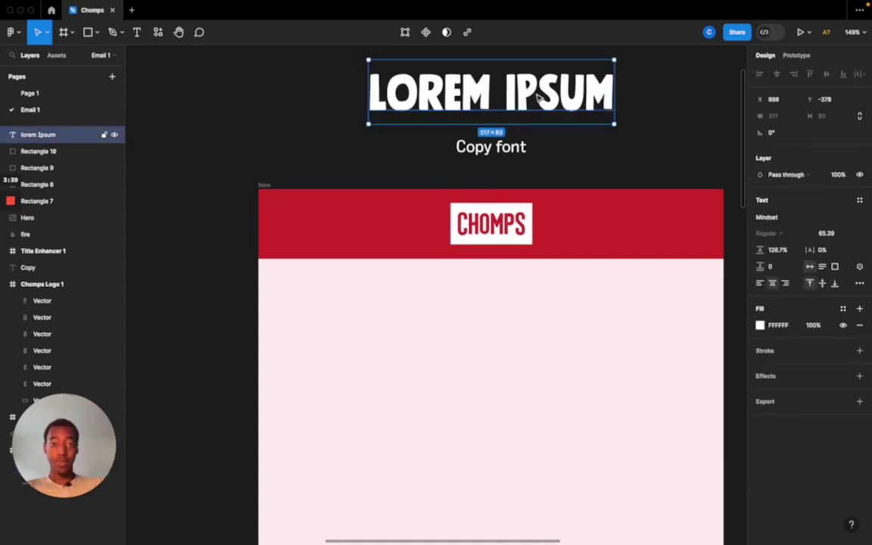
left_click_drag(521, 83, 521, 324)
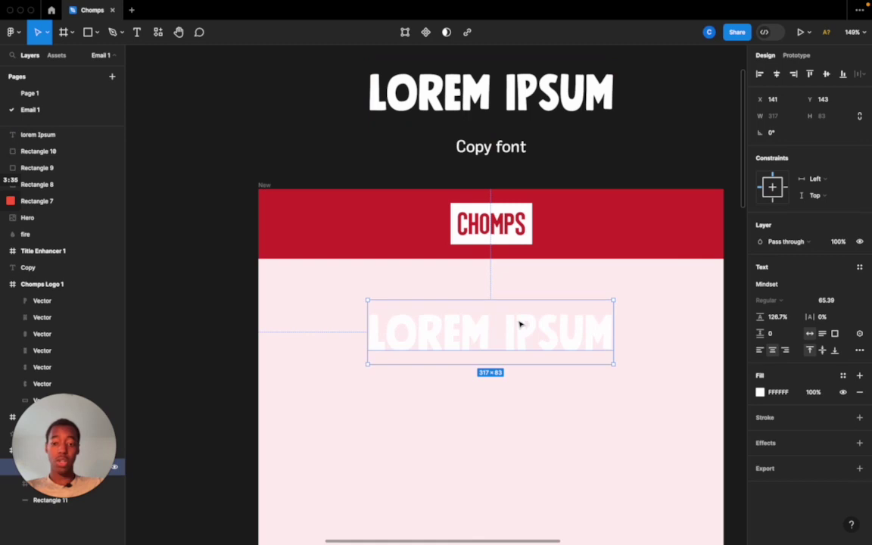
scroll(521, 326, "down", 5)
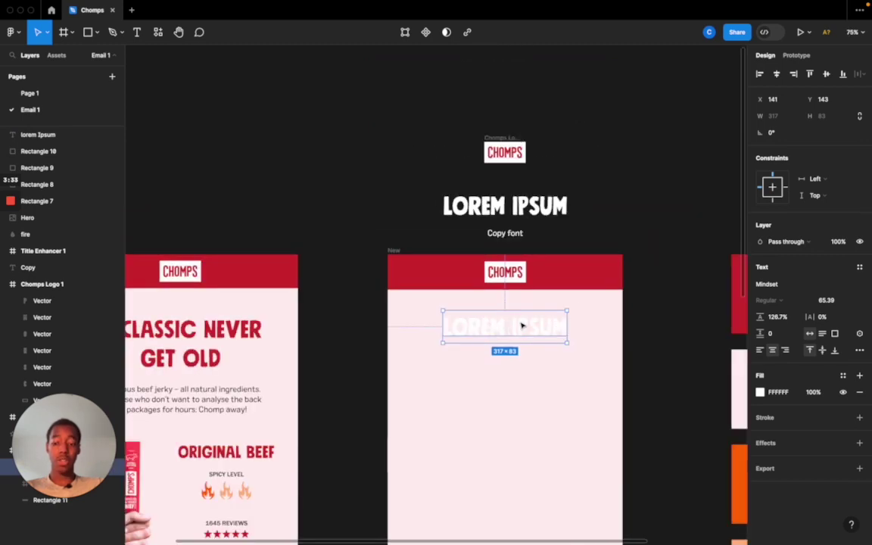
scroll(520, 325, "right", 5)
key("i")
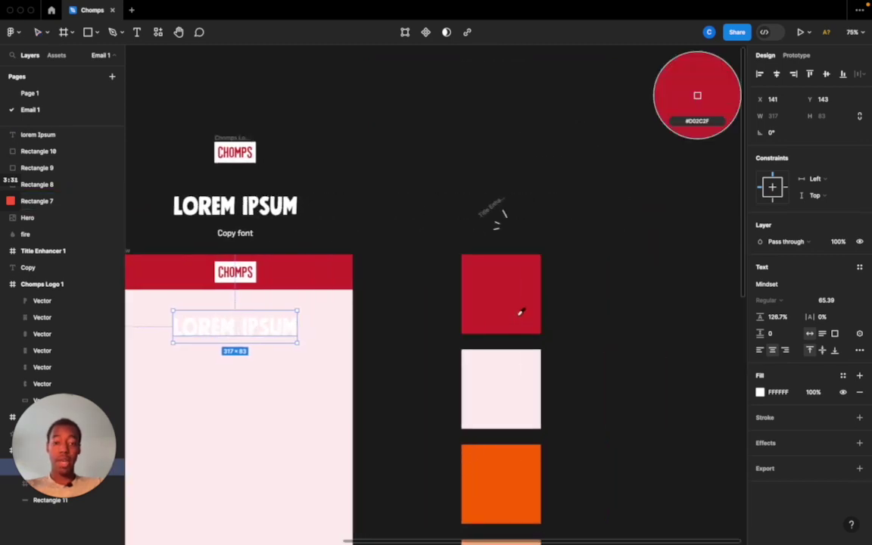
left_click(521, 324)
Replace the copied heading's text with the "A Classic never get old" headline copied from the Original design.
scroll(450, 343, "left", 5)
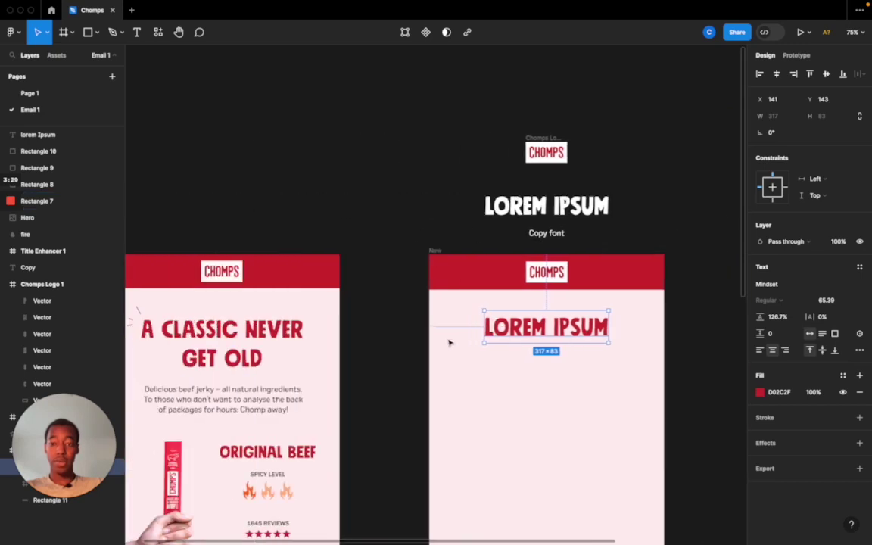
left_click(256, 331)
double_click(256, 331)
triple_click(256, 331)
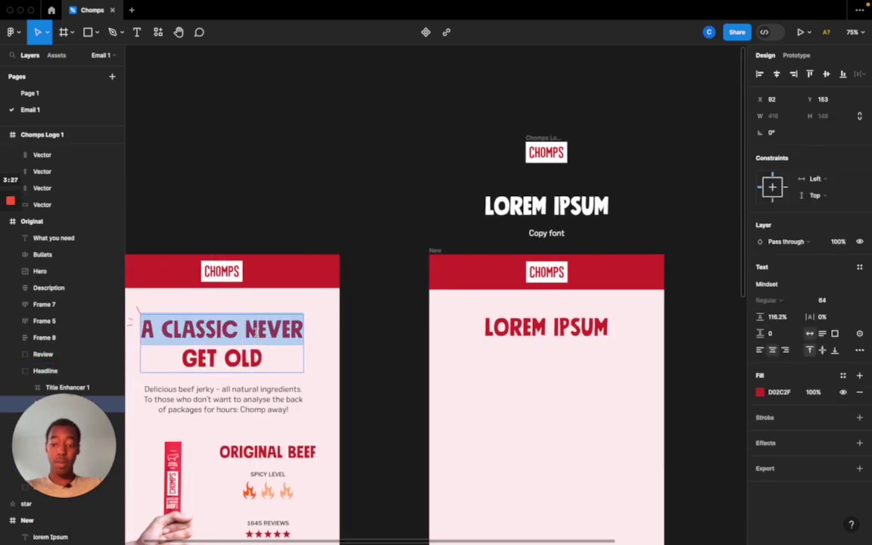
left_click(256, 331)
left_click_drag(277, 362, 172, 338)
key("super+a")
key("super+c")
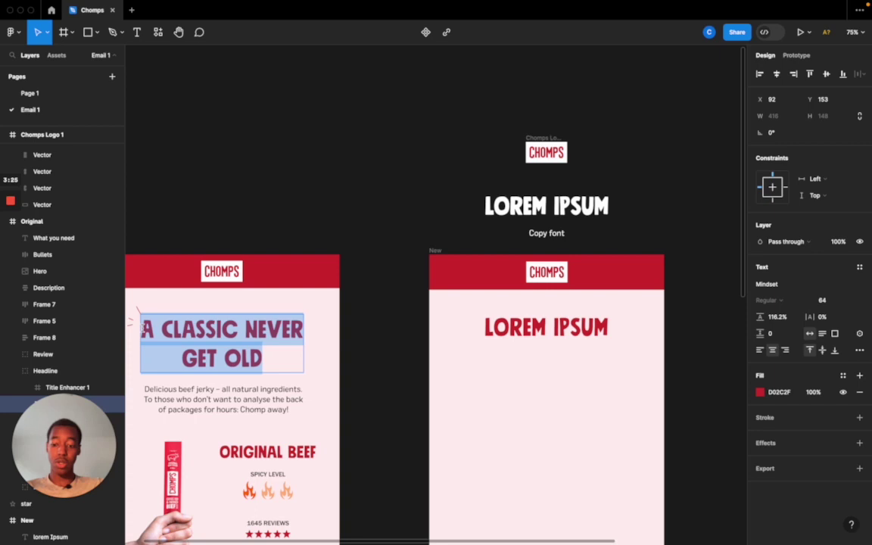
double_click(539, 331)
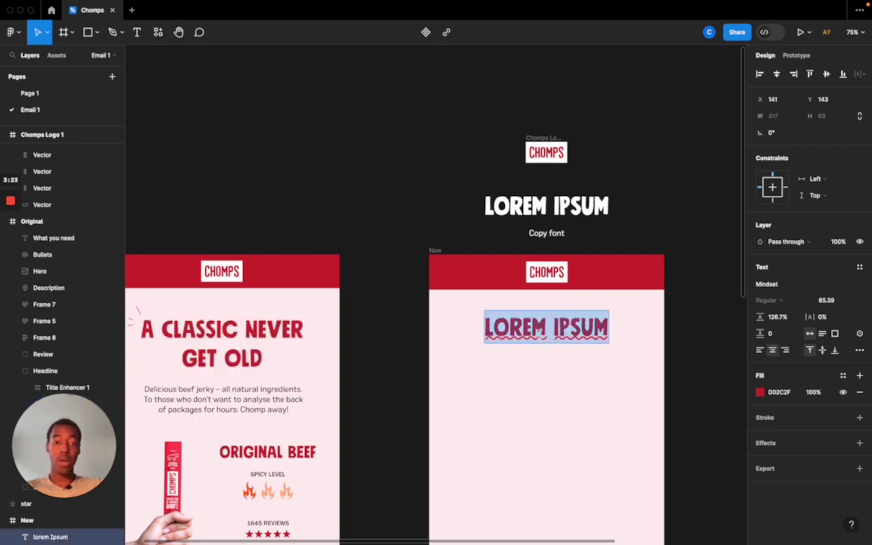
key("super+v")
key("Escape")
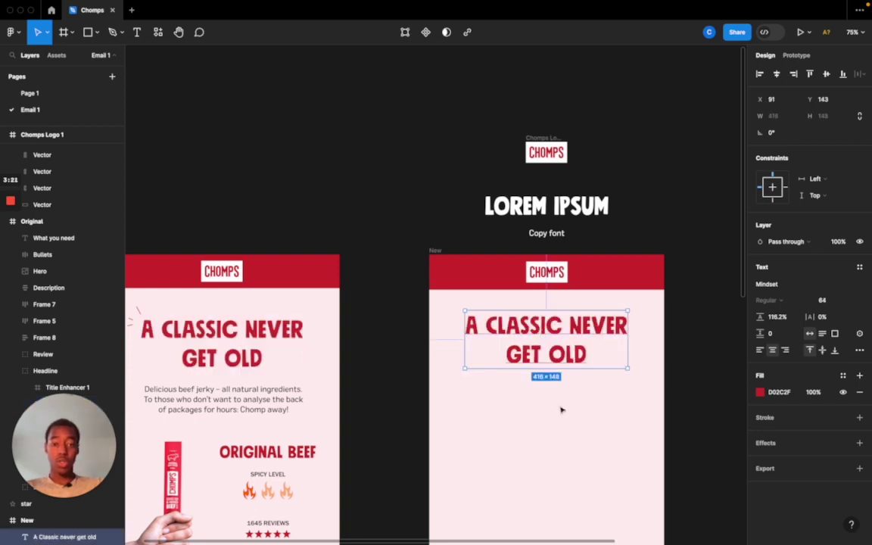
Place a copy of the title enhancer lines at the headline's upper-left corner and colour them red D02C2F.
scroll(372, 342, "right", 5)
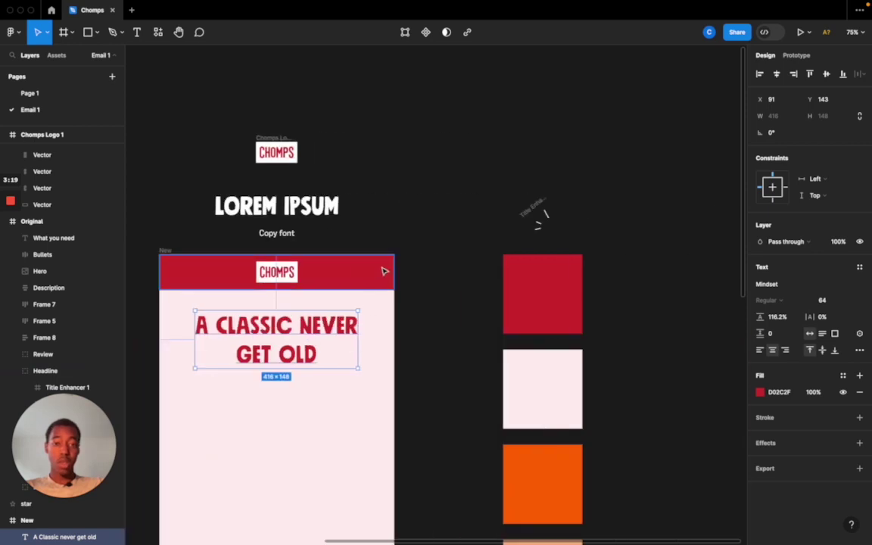
mouse_move(495, 174)
left_mouse_down()
mouse_move(557, 241)
mouse_move(146, 342)
mouse_move(210, 307)
mouse_move(200, 316)
left_mouse_up()
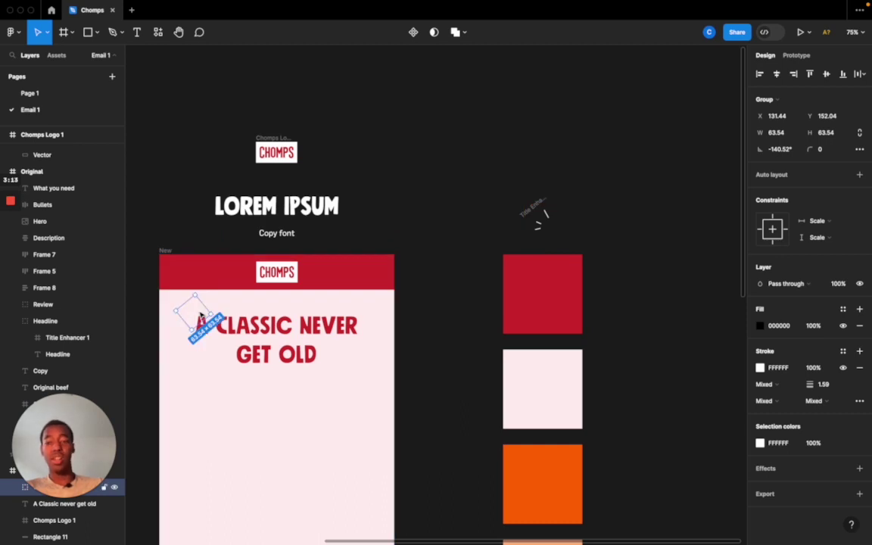
key("i")
left_click(522, 294)
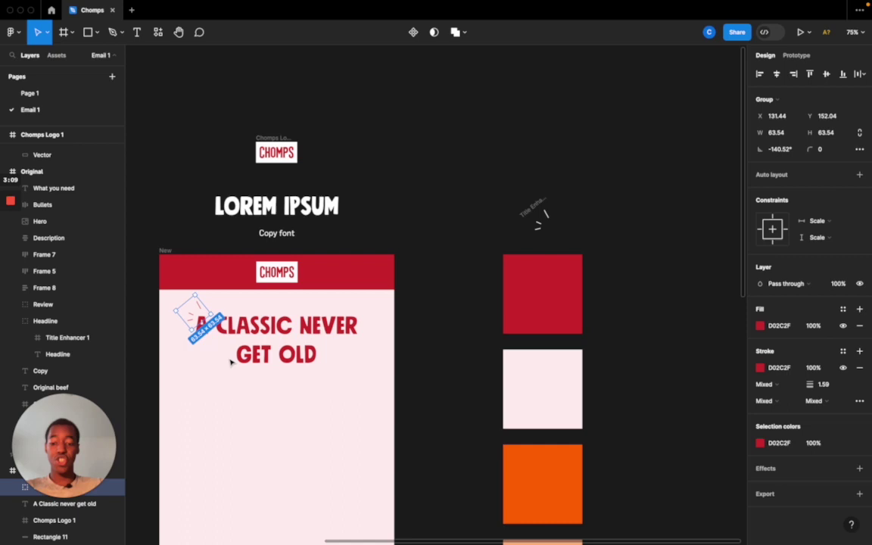
Nudge the title enhancer lines horizontally to X 119.44 so they sit just off the headline's first letter.
scroll(231, 360, "up", 5)
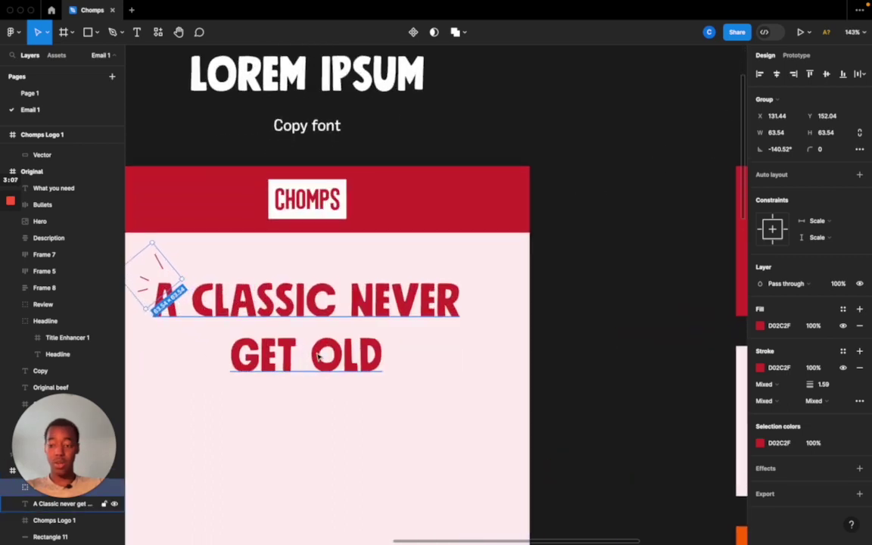
scroll(318, 357, "left", 4)
key("Left")
key("Left")
key("Left")
key("Left")
key("Left")
key("Left")
key("Left")
key("Left")
key("Left")
key("Left")
key("Left")
key("Left")
key("Left")
key("Left")
key("Left")
key("Left")
key("Left")
key("Left")
key("Left")
key("Left")
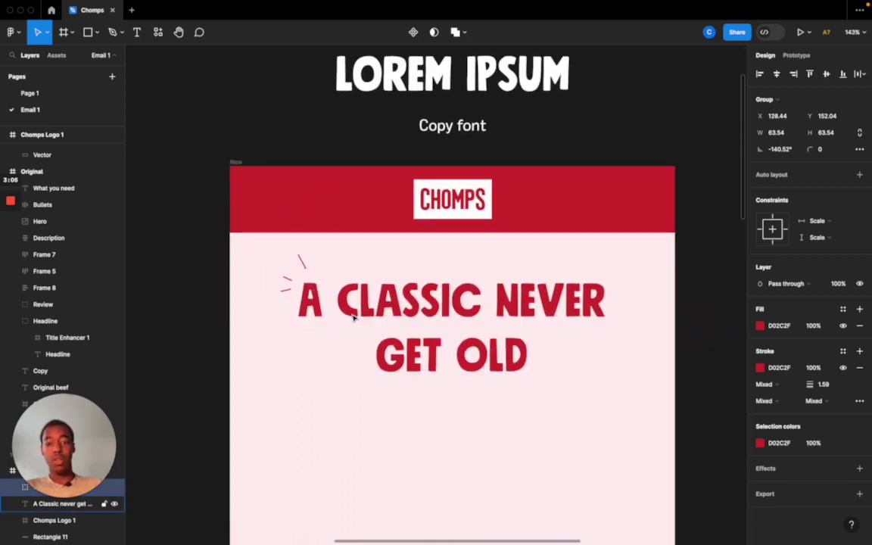
key("Right")
key("Right")
key("Right")
key("Right")
key("Right")
key("Right")
key("Right")
key("Right")
key("Right")
key("Right")
key("Right")
key("Right")
key("Right")
key("Right")
key("Right")
key("Right")
key("Right")
key("Right")
key("Right")
key("Right")
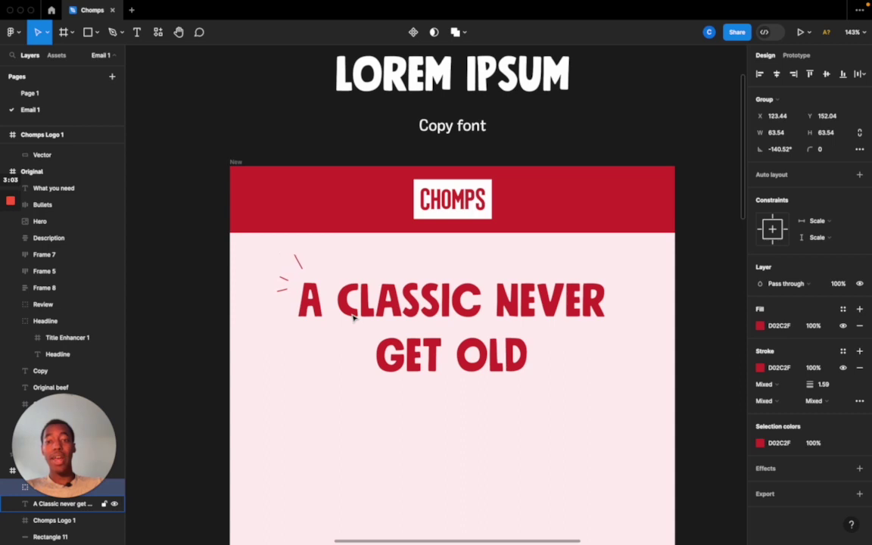
key("Left")
key("Left")
key("Left")
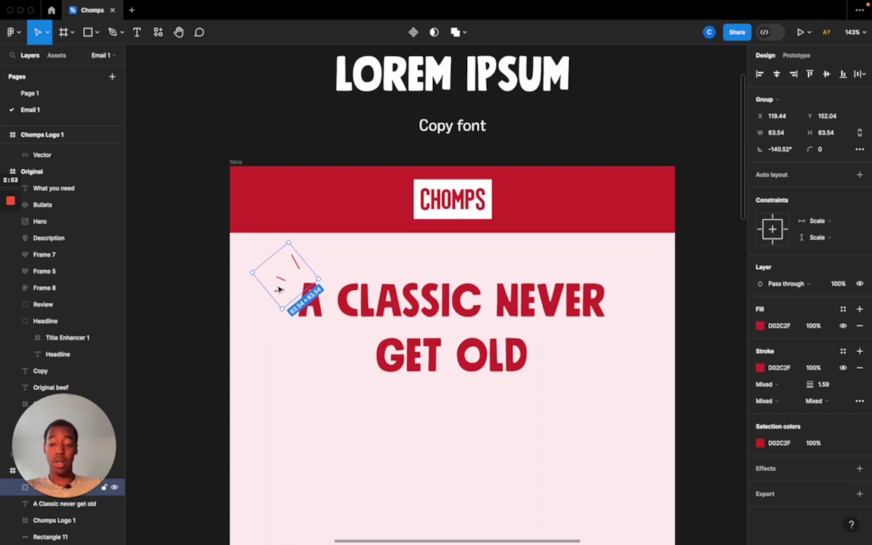
Place a copy of the "Copy font" sample text below the headline in the New frame, then select the headline.
scroll(427, 377, "down", 5)
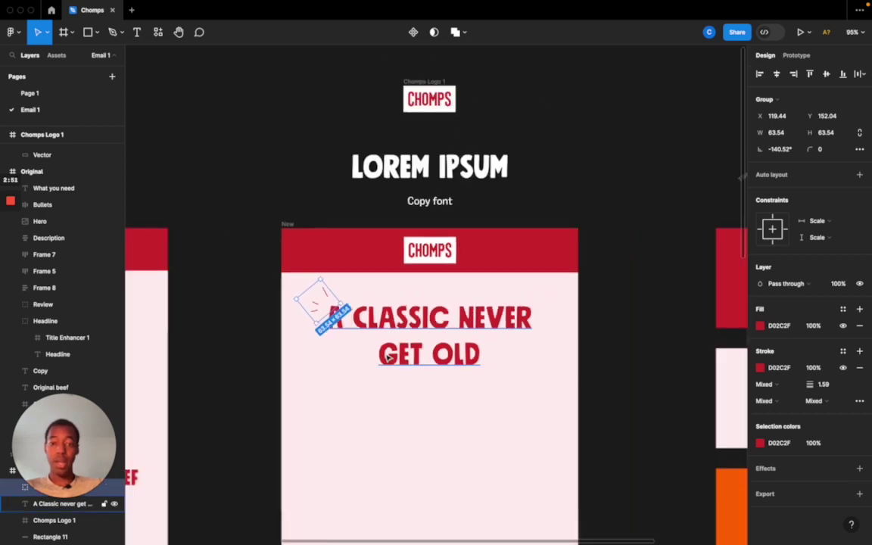
scroll(424, 318, "up", 1)
left_click(413, 265)
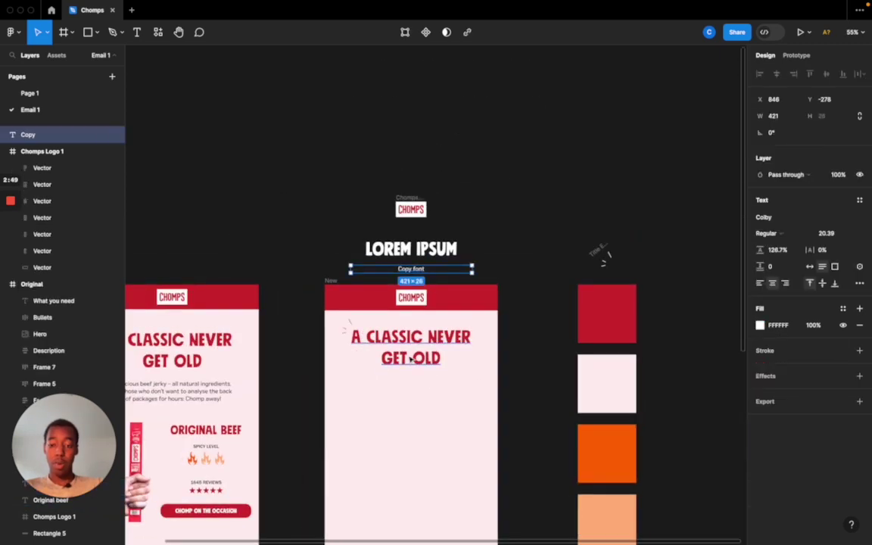
scroll(412, 361, "up", 10)
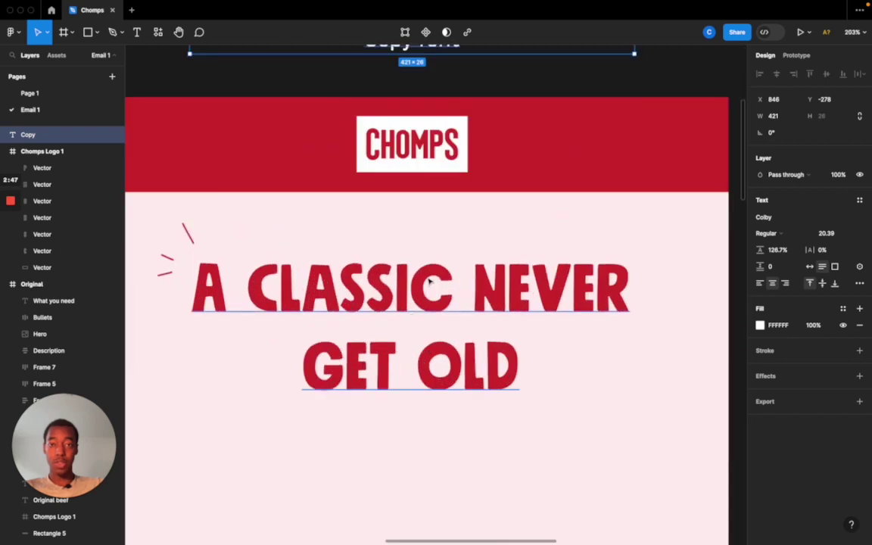
scroll(432, 286, "up", 1)
left_click_drag(435, 83, 422, 490)
left_click(433, 375)
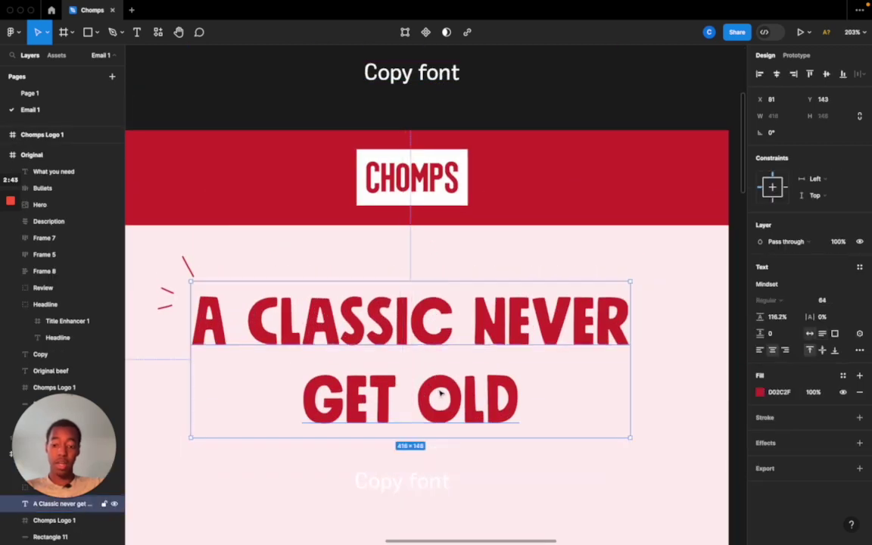
Recolour the "Copy font" text below the New frame's headline black (000000).
left_click(422, 491)
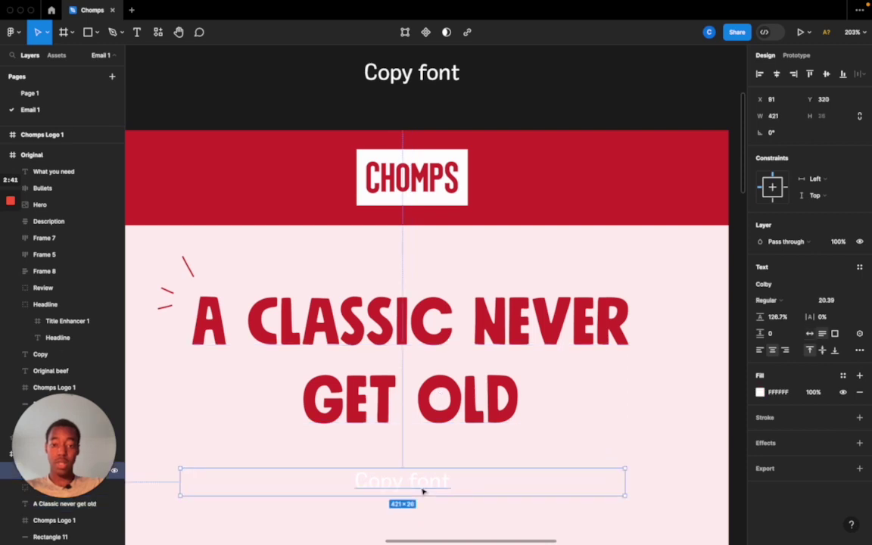
left_click(761, 393)
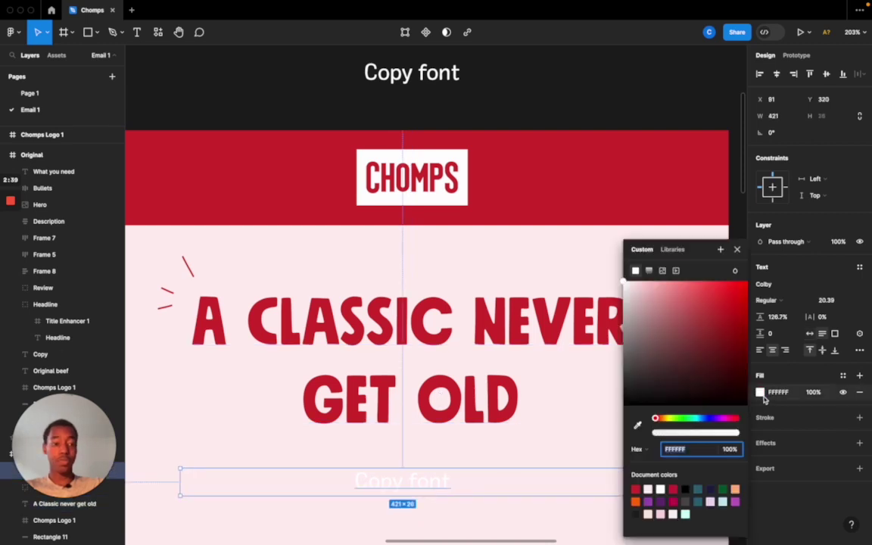
left_click_drag(699, 327, 571, 499)
Replace the "Copy font" text in the New frame with the "Delicious beef jerky" paragraph copied from the Original design.
scroll(457, 448, "left", 10)
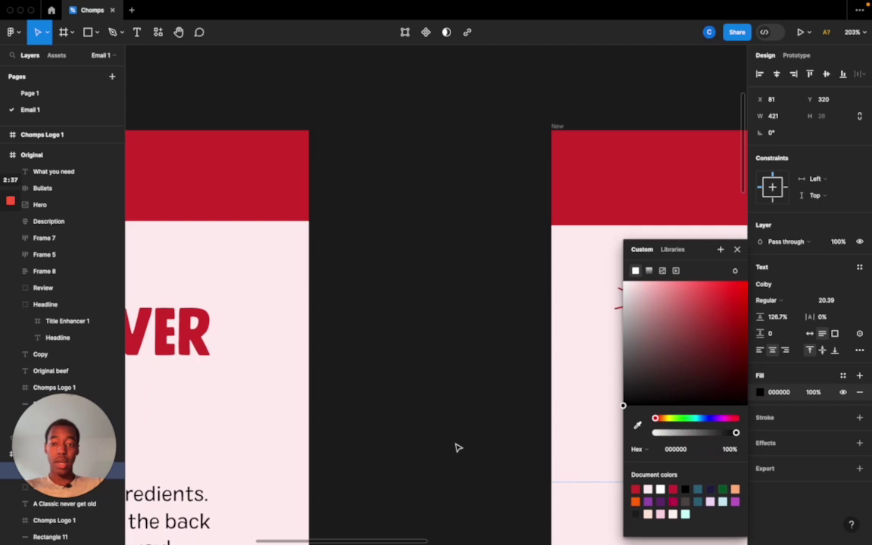
scroll(428, 469, "down", 3)
scroll(399, 439, "down", 5)
double_click(349, 403)
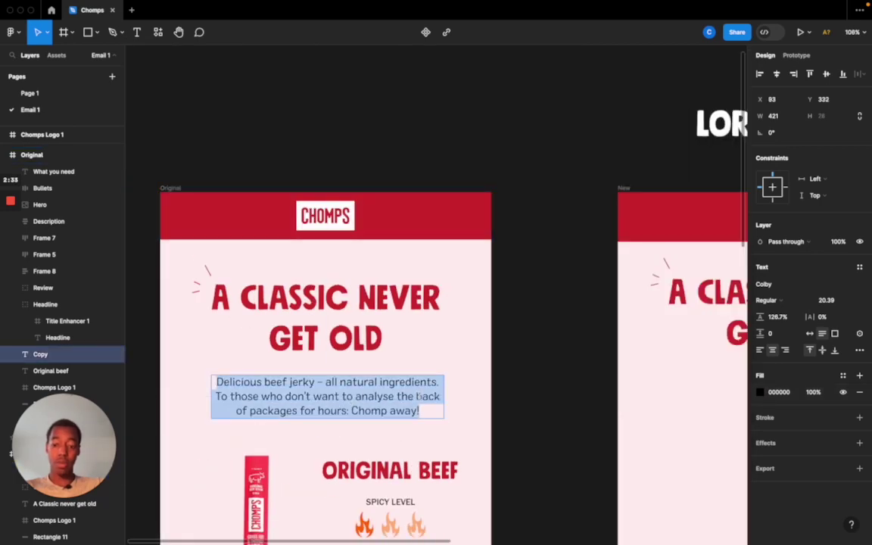
scroll(461, 404, "right", 4)
double_click(644, 378)
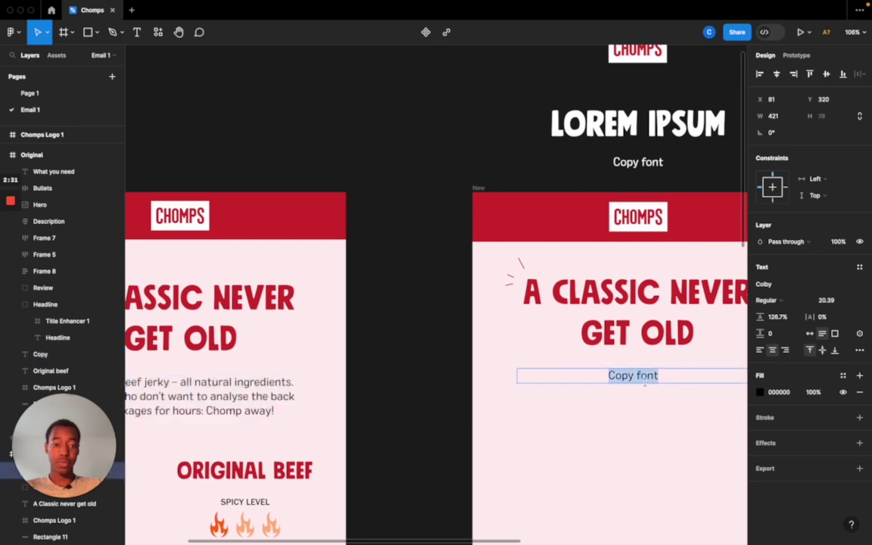
key("ctrl+v")
key("Escape")
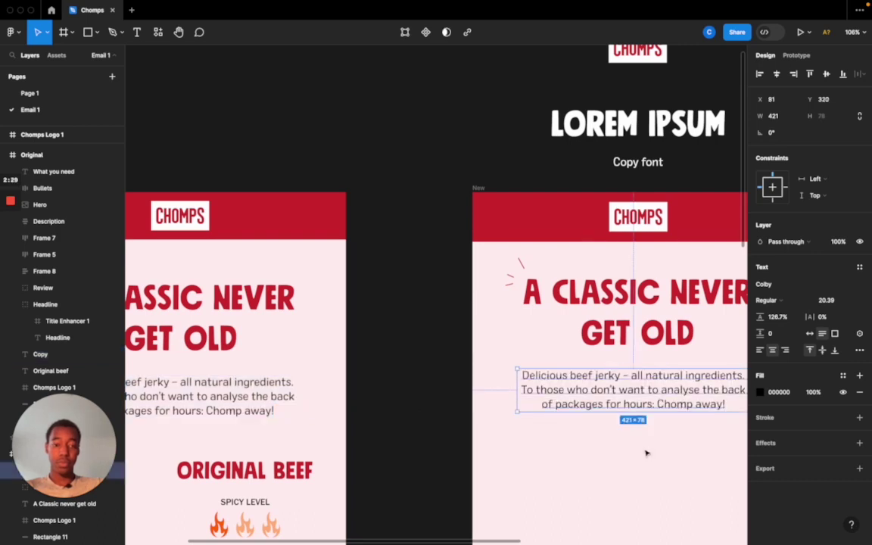
Place a copy of the image of the hand holding the Chomps stick below the New frame's paragraph, at X 5, Y 365.
scroll(645, 451, "right", 3)
scroll(645, 452, "down", 2)
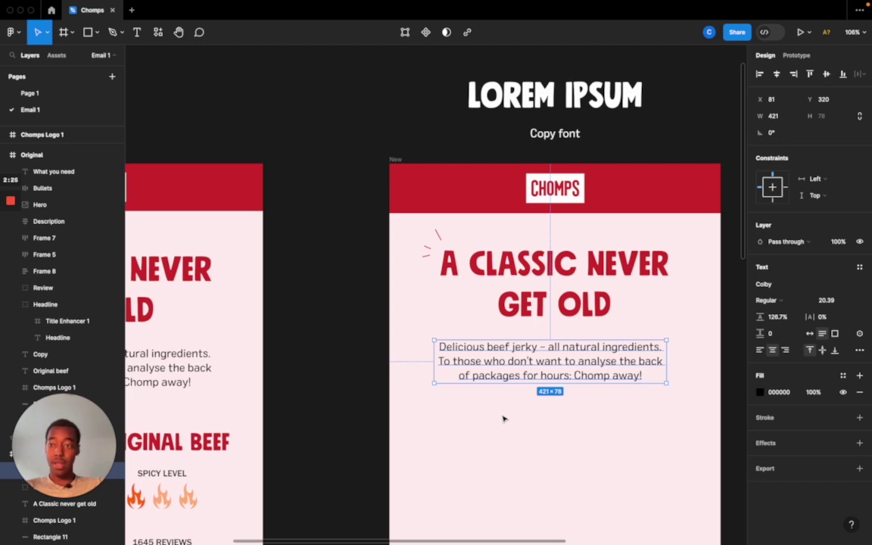
scroll(503, 419, "down", 4)
scroll(403, 439, "down", 3)
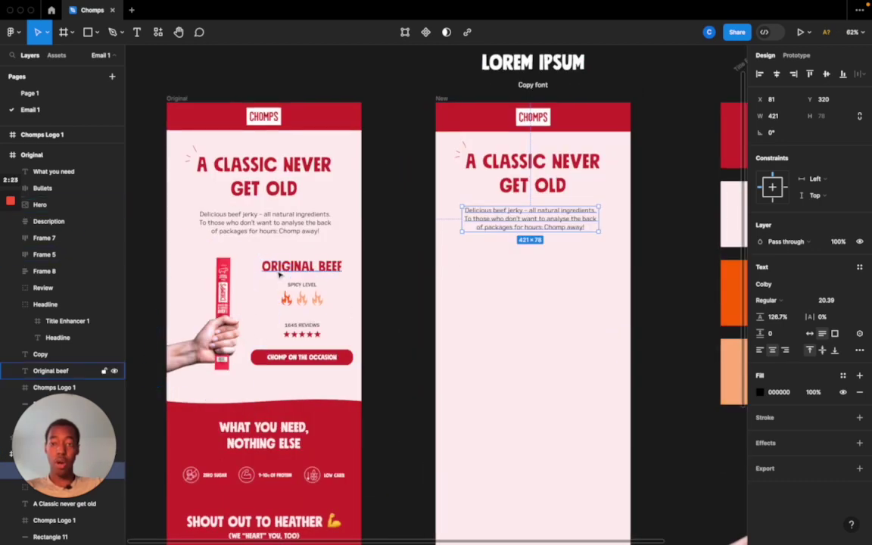
scroll(614, 344, "down", 3)
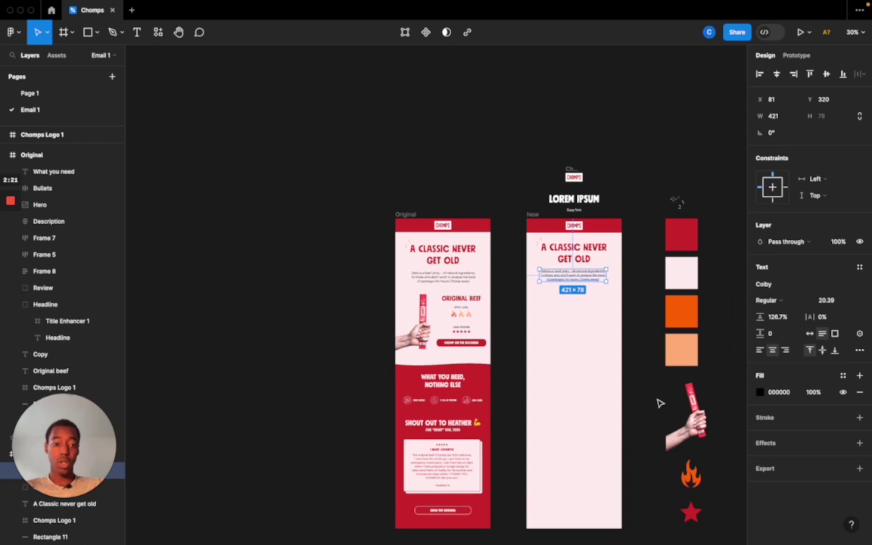
scroll(659, 403, "down", 3)
left_click(695, 327)
left_click_drag(698, 331, 582, 243)
scroll(582, 243, "up", 5)
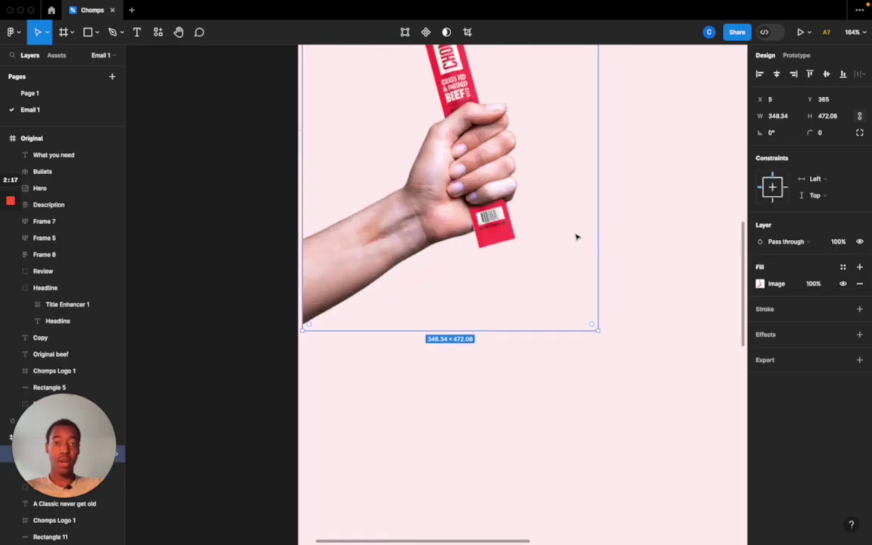
Rotate the hand image in the New frame to -16° so the Chomps stick stands upright.
scroll(576, 238, "right", 3)
scroll(465, 218, "down", 1)
scroll(453, 212, "down", 3)
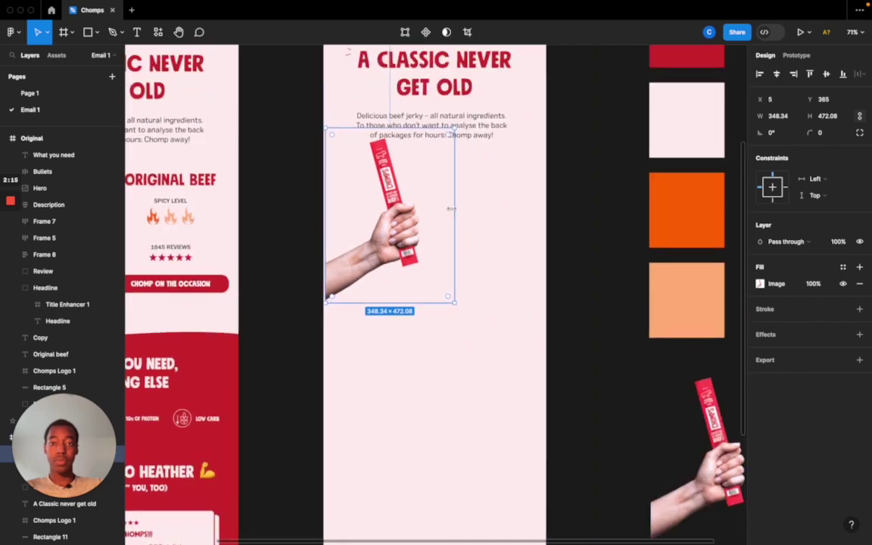
scroll(453, 212, "up", 1)
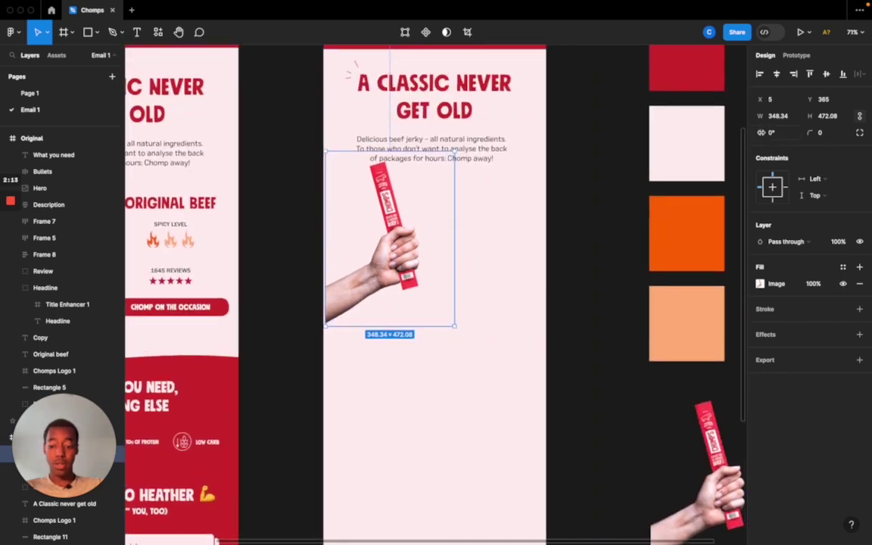
left_click_drag(762, 132, 778, 133)
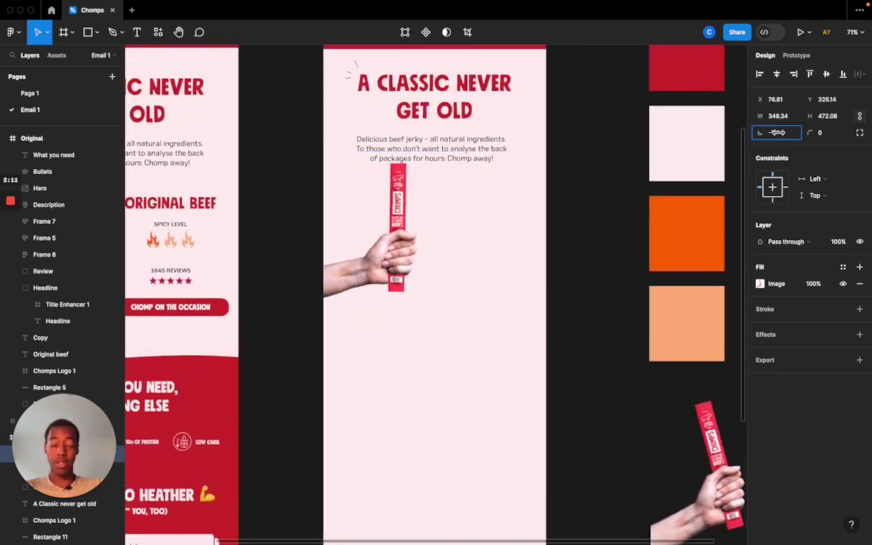
Move the rotated hand image down to Y 376.14 so it clears the paragraph above.
key("shift+Down")
key("shift+Down")
key("shift+Down")
key("shift+Down")
key("shift+Down")
key("shift+Down")
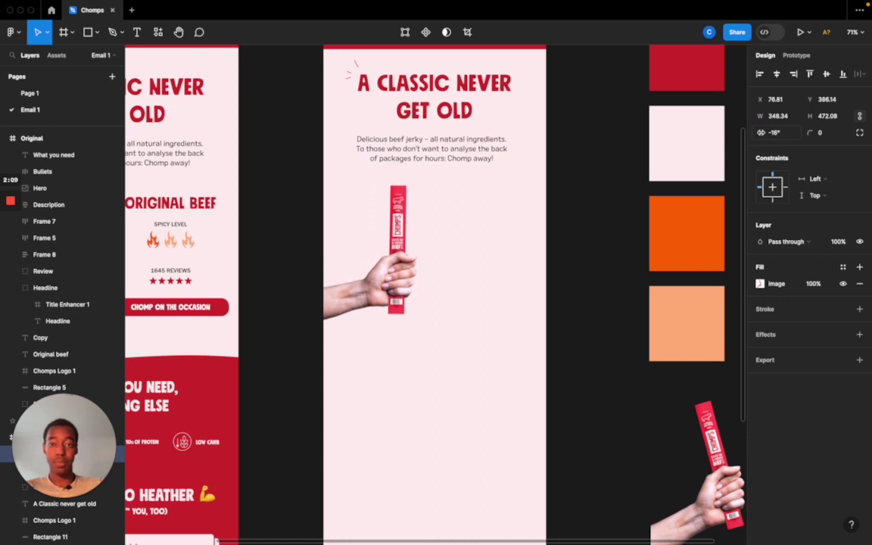
key("shift+Up")
left_click_drag(567, 260, 346, 249)
left_click_drag(65, 448, 179, 116)
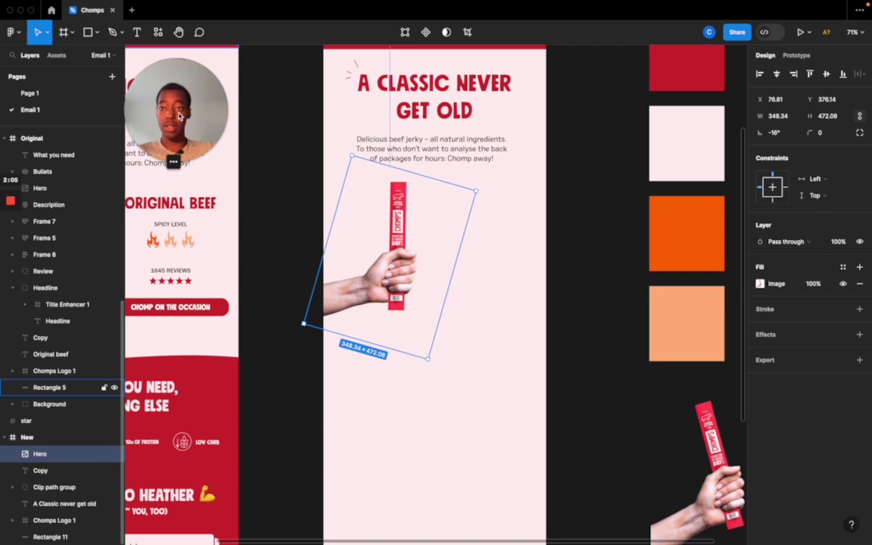
Lock the Hero image layer in the New frame and try to move the image.
left_click(101, 470)
left_click(103, 457)
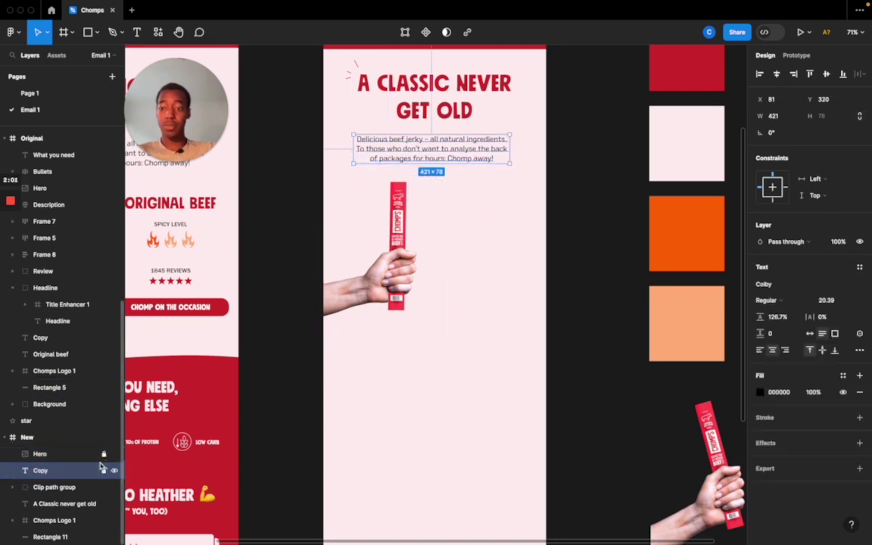
left_click(404, 280)
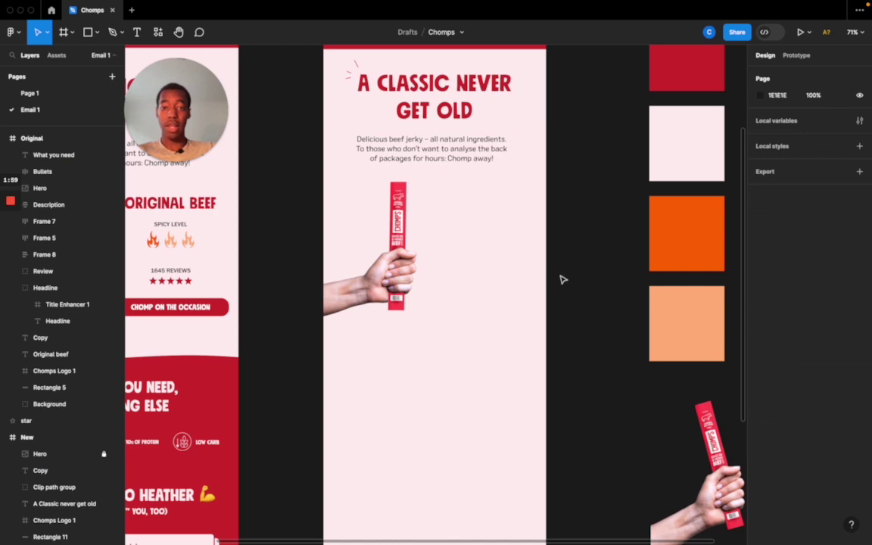
left_click_drag(560, 275, 399, 278)
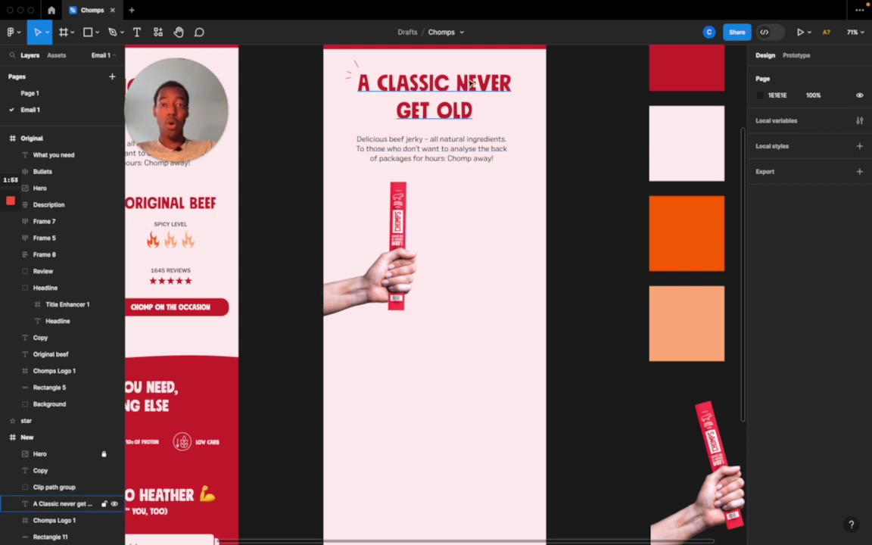
Place a copy of the "A Classic never get old" headline beside the Chomps stick and open its text for editing.
left_click(462, 91)
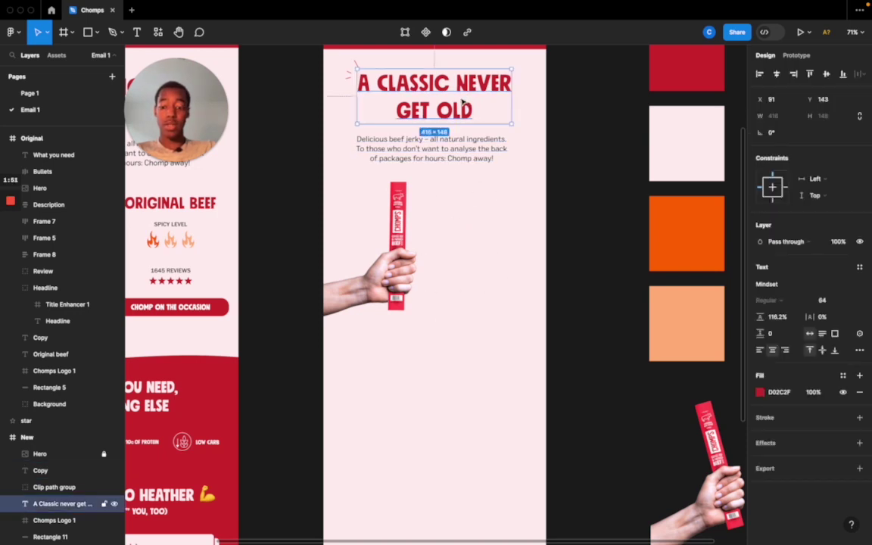
left_click_drag(463, 101, 487, 202)
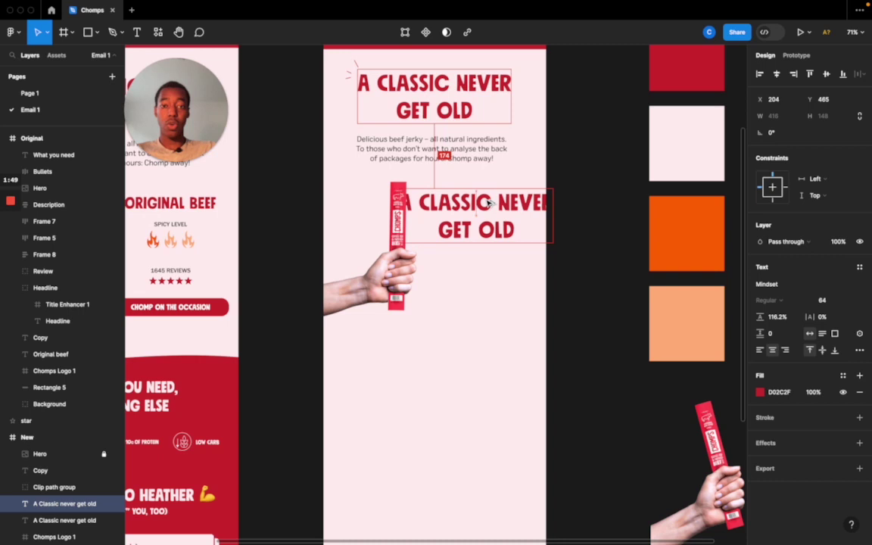
double_click(489, 202)
Replace the copied headline's text with "Original Beef" from the Original design and set its font size to 50.
left_click(178, 203)
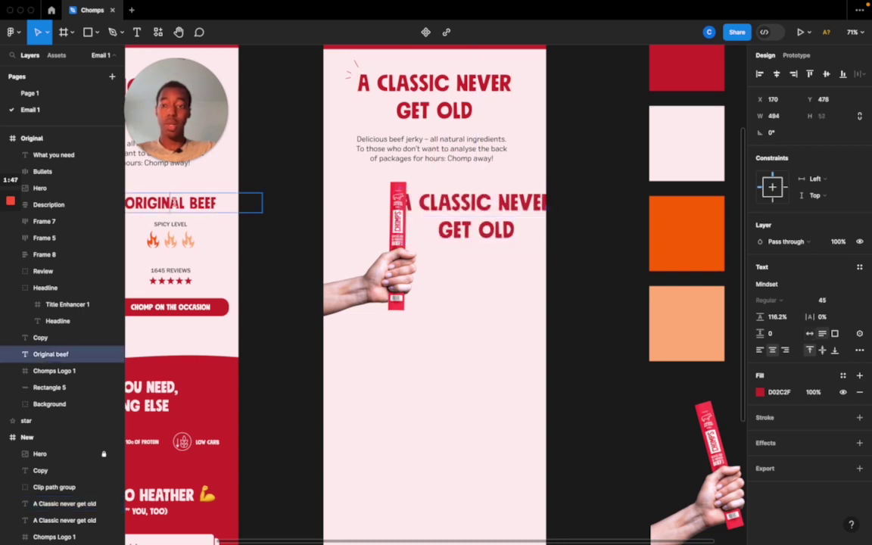
double_click(173, 203)
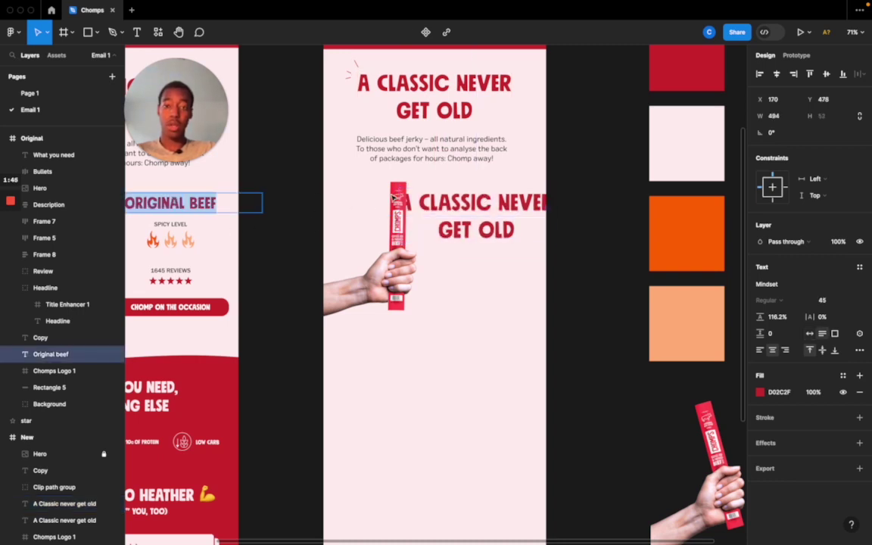
triple_click(538, 204)
left_click_drag(528, 230, 455, 211)
key("ctrl+a")
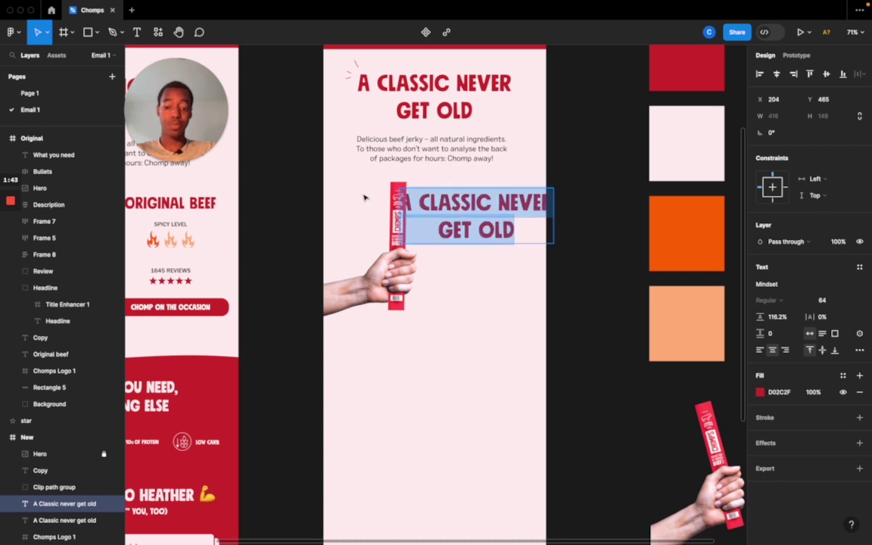
key("ctrl+v")
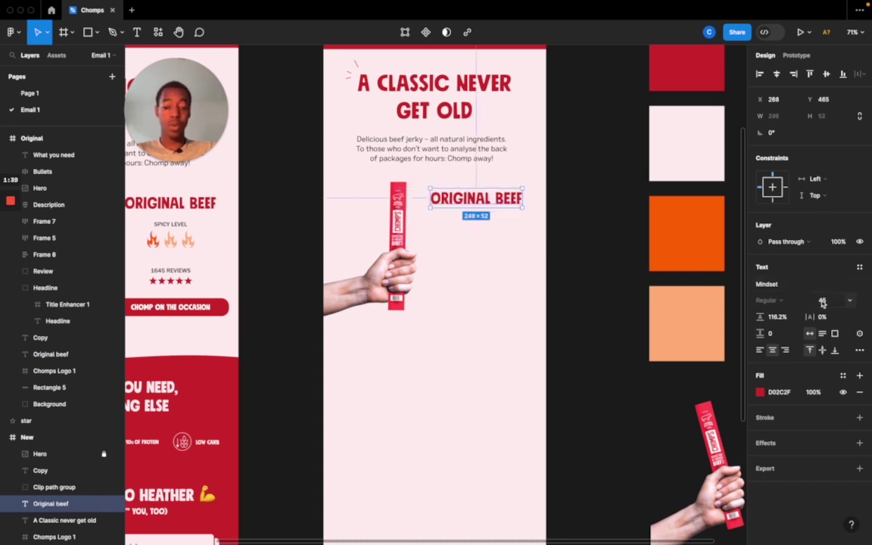
left_click_drag(821, 300, 803, 301)
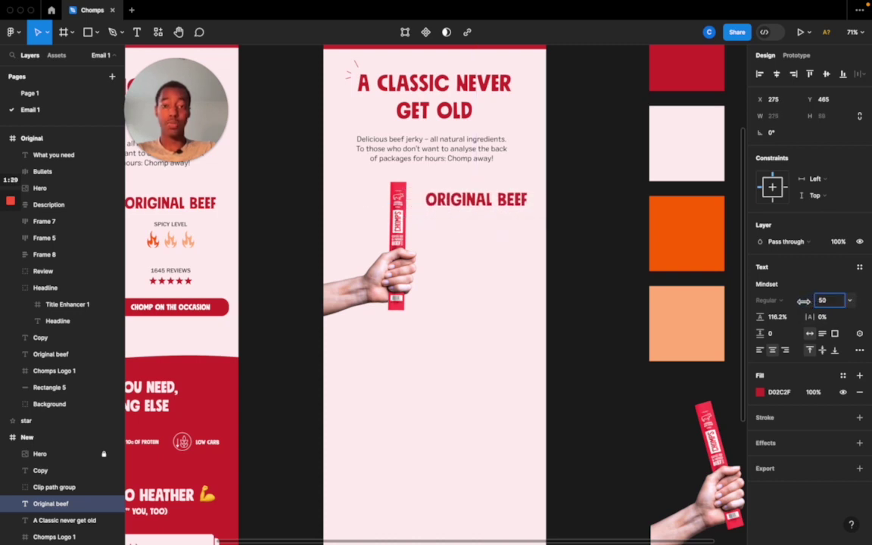
left_click(525, 290)
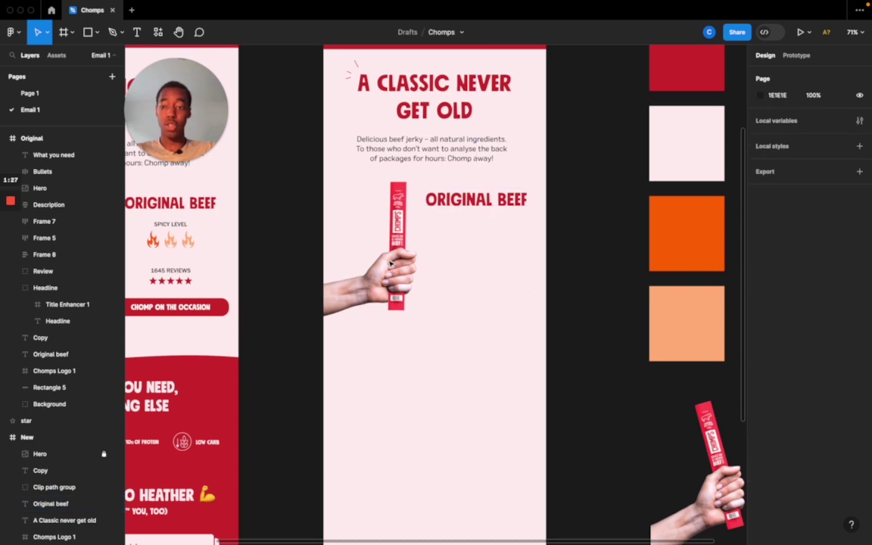
Unlock the Hero image in the New frame and shift it left to X 49.12.
scroll(103, 456, "up", 3)
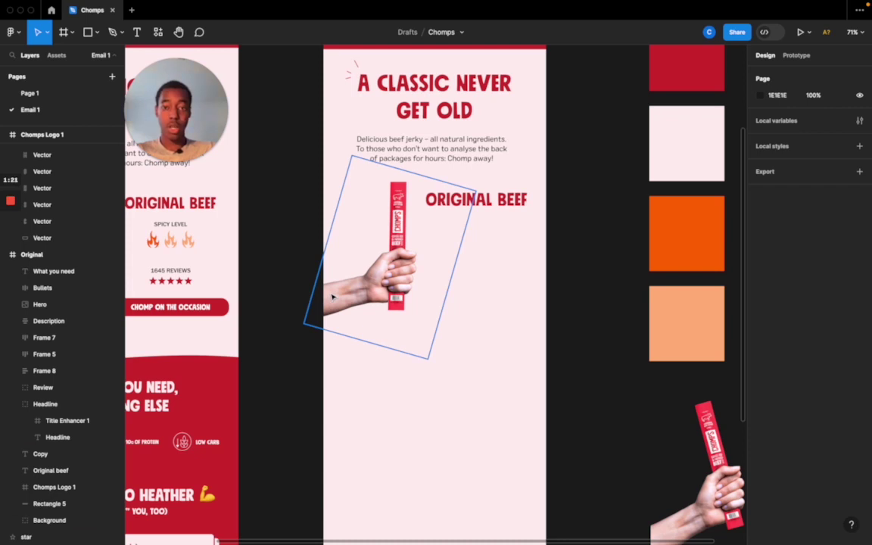
left_click(422, 289)
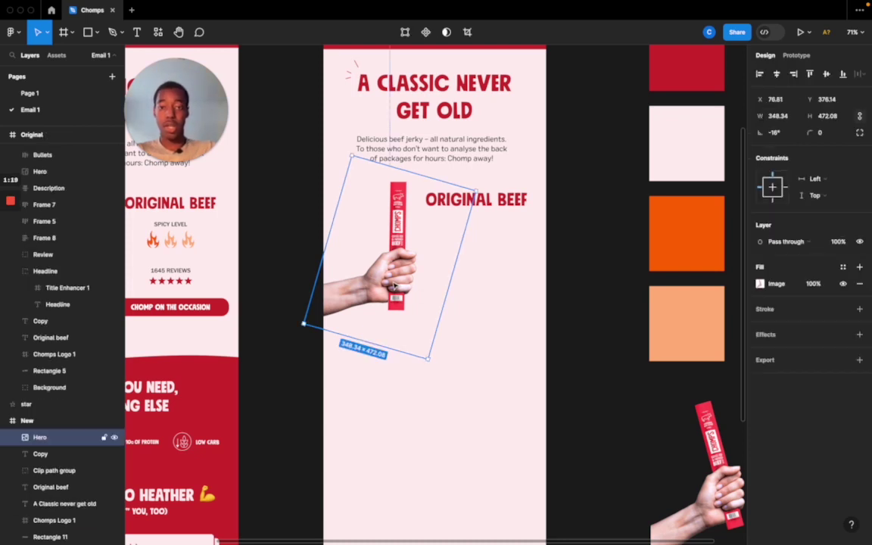
key("Left")
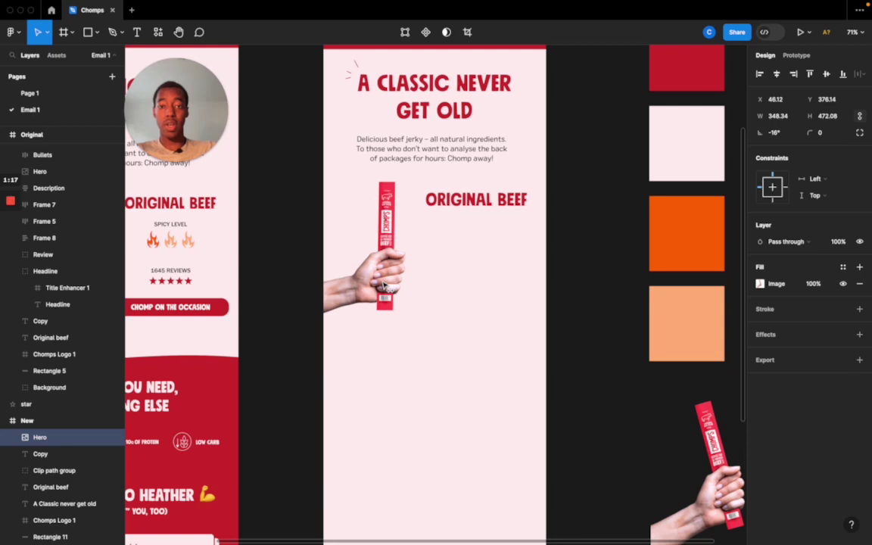
Nudge the "Original Beef" heading left to X 258, closer to the Chomps stick.
left_click(490, 202)
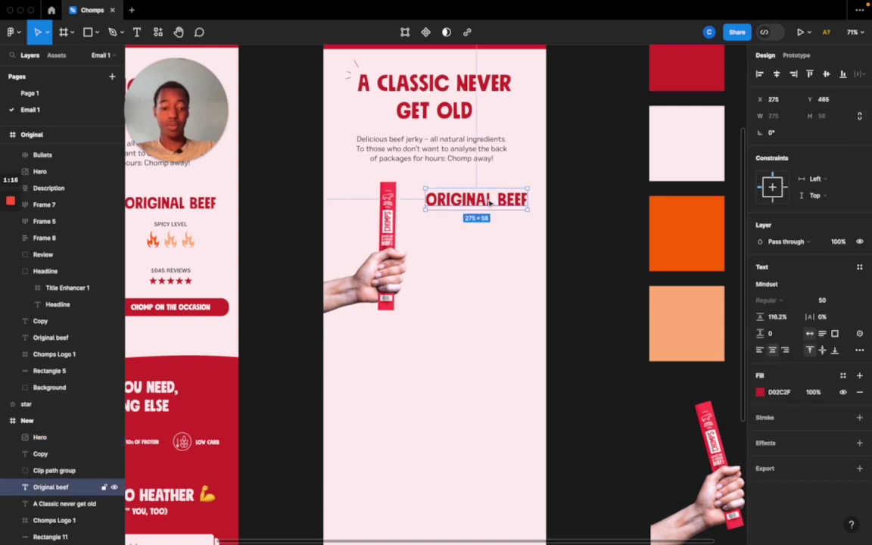
key("Left")
key("Left")
key("Left")
key("Left")
key("Left")
key("Left")
key("Left")
key("Left")
key("Left")
key("Left")
key("Left")
key("Left")
key("Left")
key("Left")
key("Left")
key("Left")
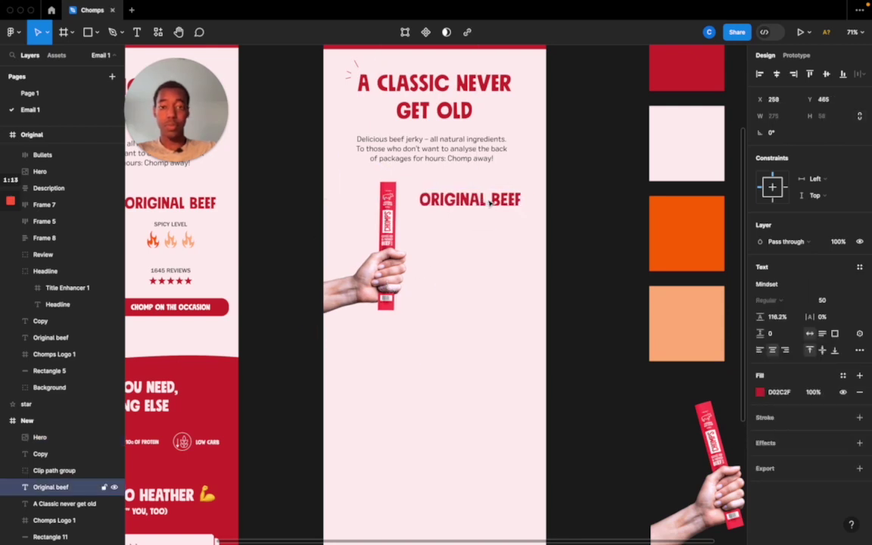
Lock the repositioned Hero image layer again and clear the selection.
left_click(383, 261)
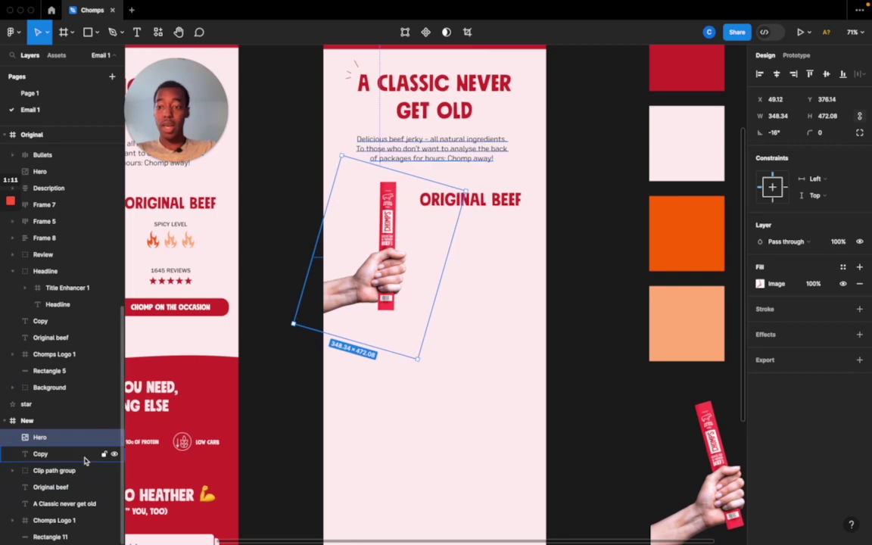
left_click(104, 438)
left_click(463, 269)
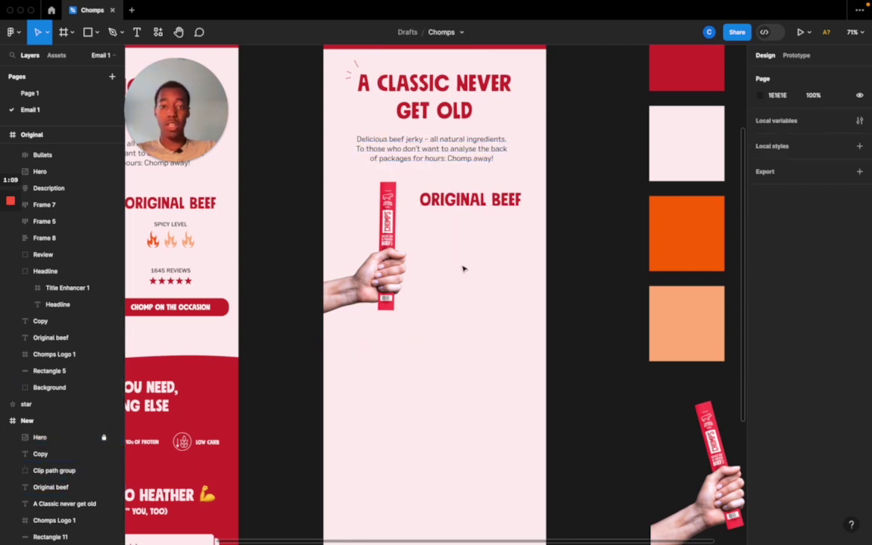
Copy the "SPICY LEVEL" label from the Original design into the New frame beneath the "Original Beef" heading, at X 352, Y 552.
scroll(424, 265, "left", 3)
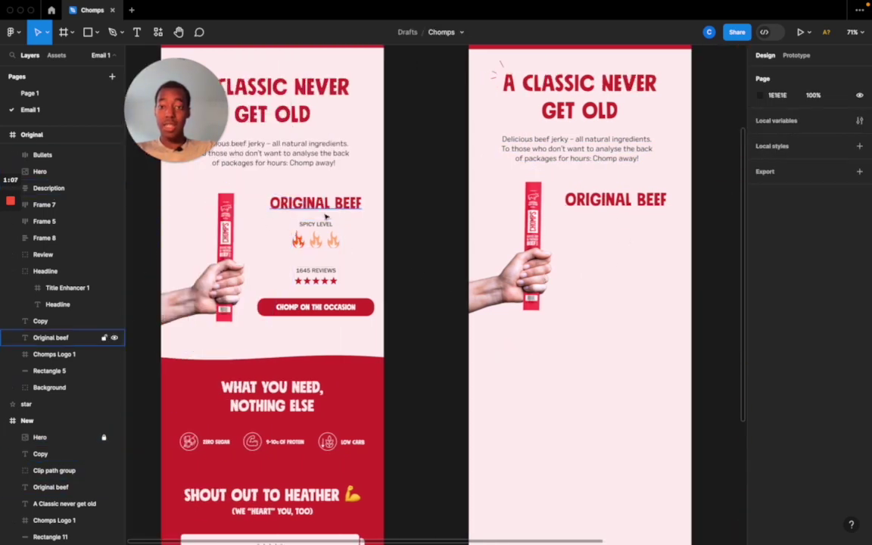
scroll(334, 225, "up", 5)
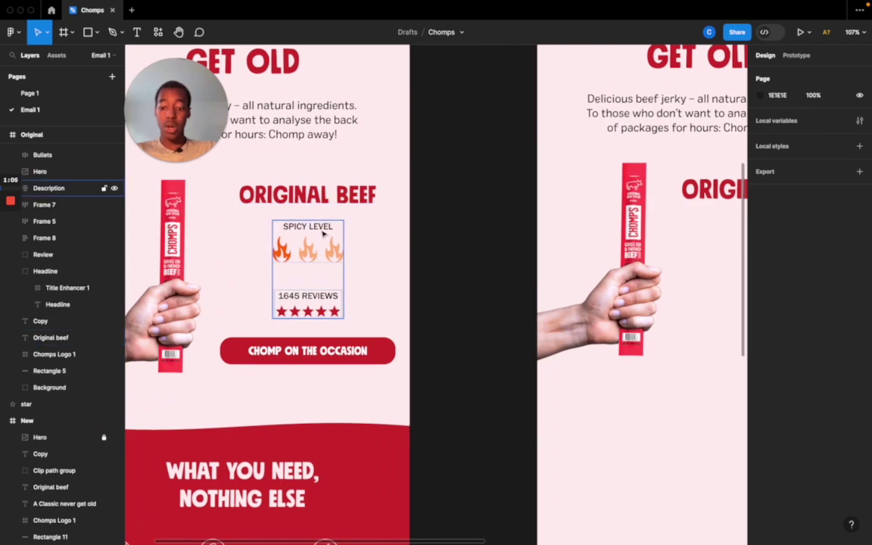
double_click(323, 232)
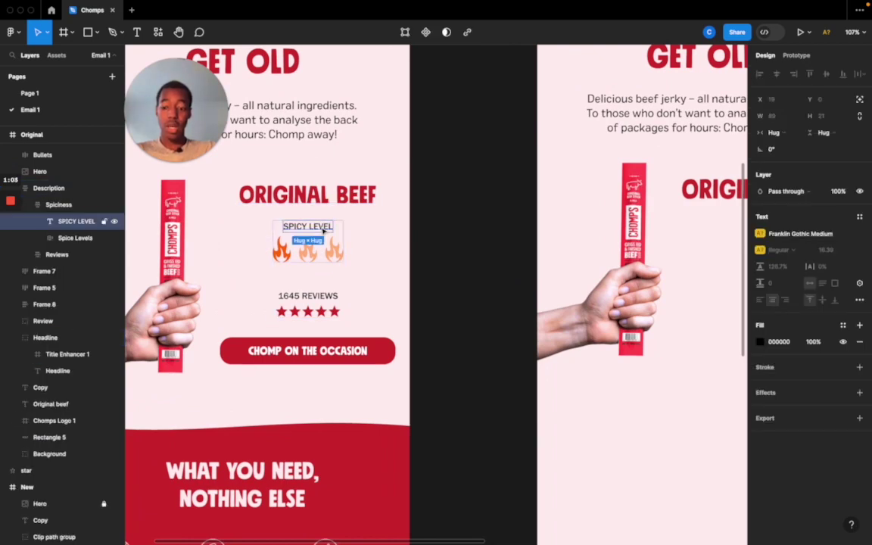
left_click_drag(448, 187, 663, 231)
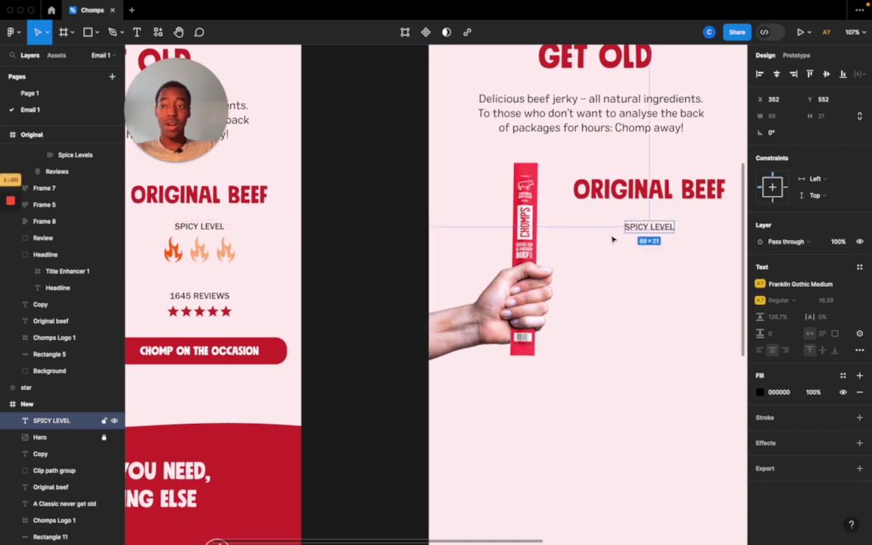
Copy the "1645 REVIEWS" label from the Original design into the New frame below "SPICY LEVEL", at X 343, Y 665.
double_click(207, 298)
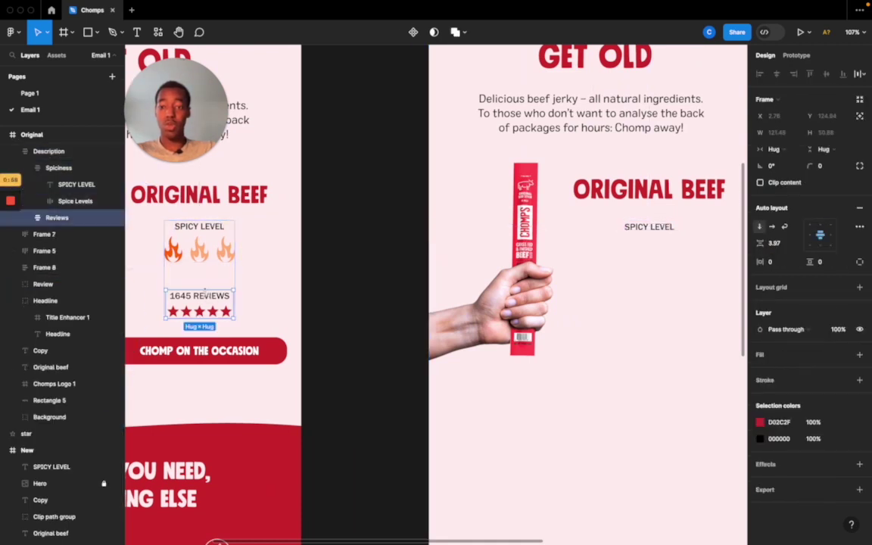
double_click(207, 297)
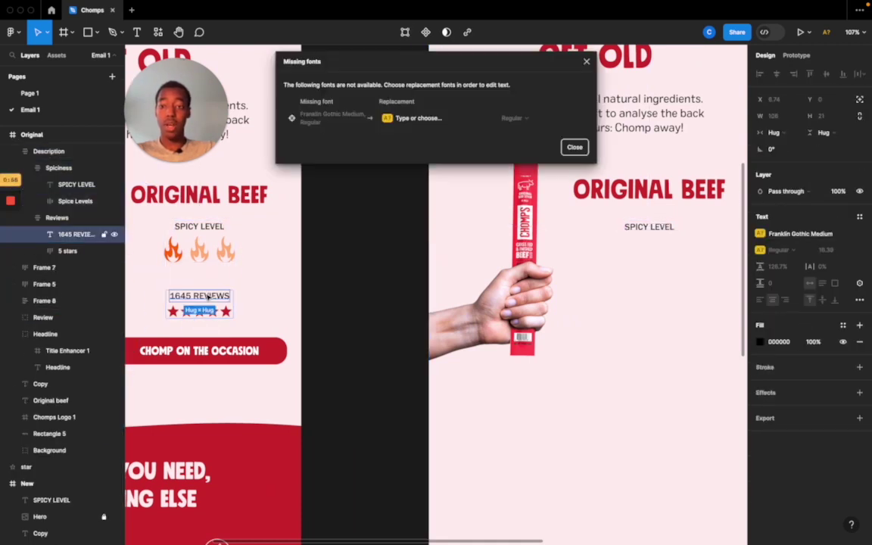
left_click(580, 150)
left_click_drag(201, 297, 612, 291)
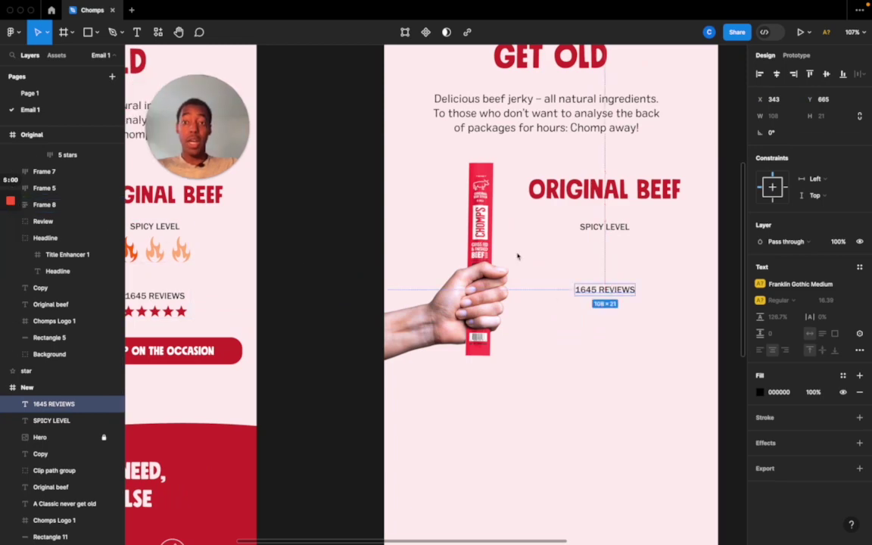
Copy the supplied fire and star graphics together into the New frame, below the hand holding the Chomps stick.
key("shift+1")
scroll(575, 212, "down", 5)
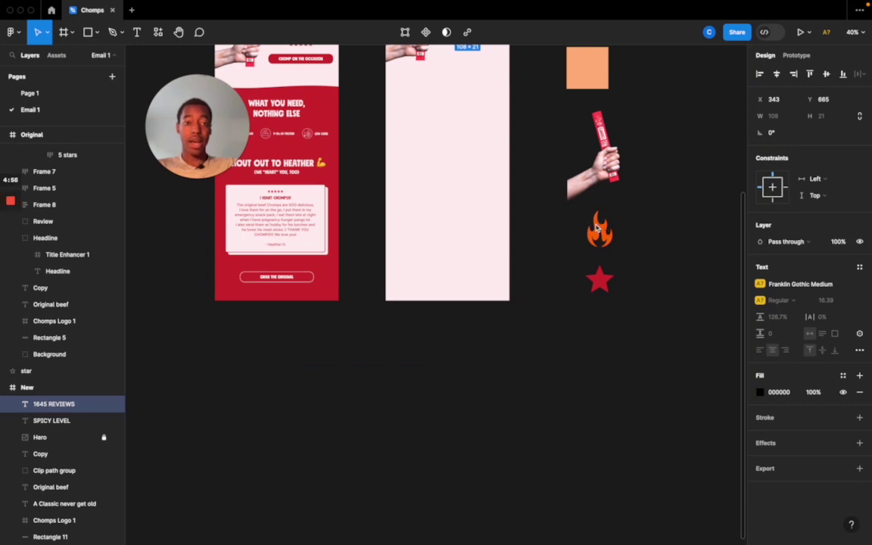
left_click_drag(646, 307, 603, 237)
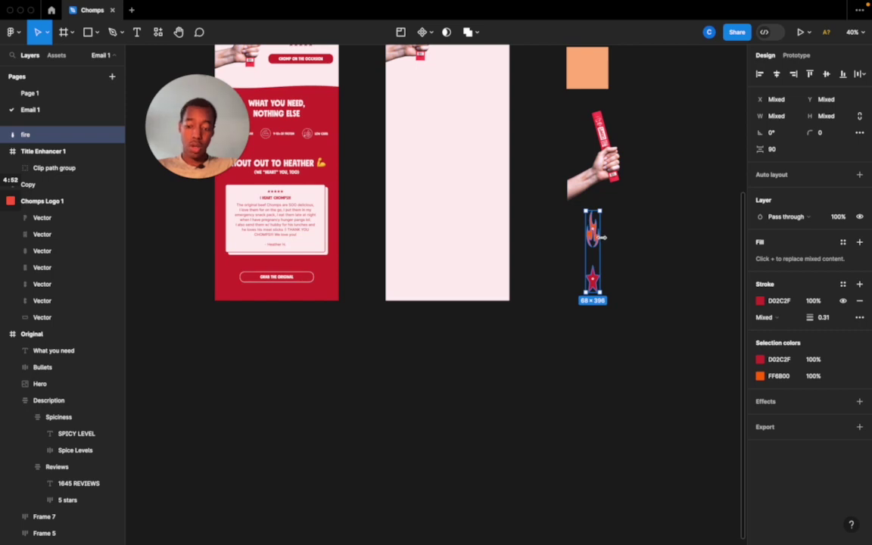
key("super+z")
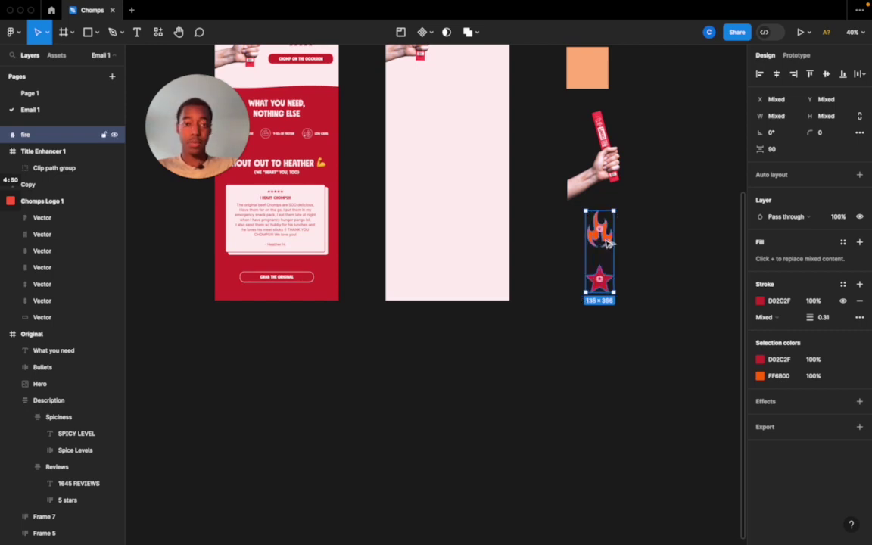
left_click_drag(610, 242, 432, 129)
scroll(449, 199, "up", 5)
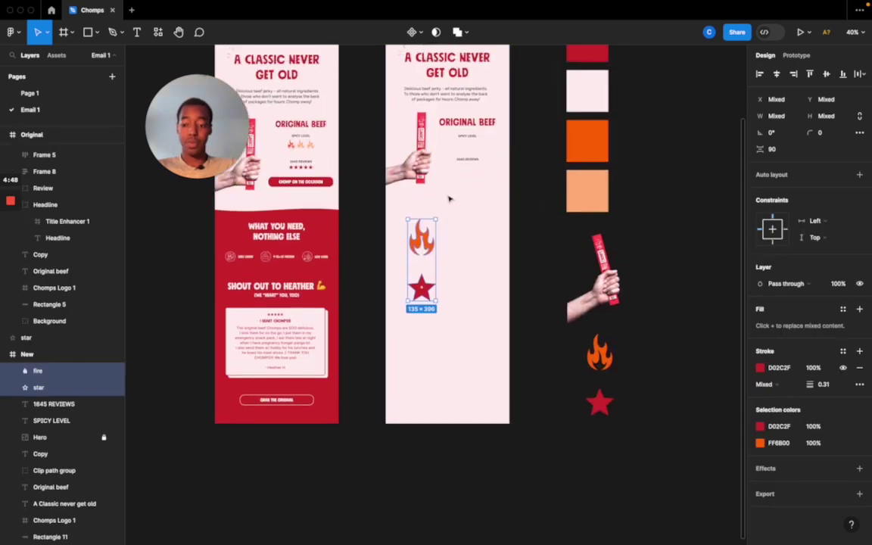
Move only the fire graphic up beneath the "1645 REVIEWS" label, to X 277, Y 751.
scroll(404, 240, "up", 5)
scroll(498, 249, "up", 5)
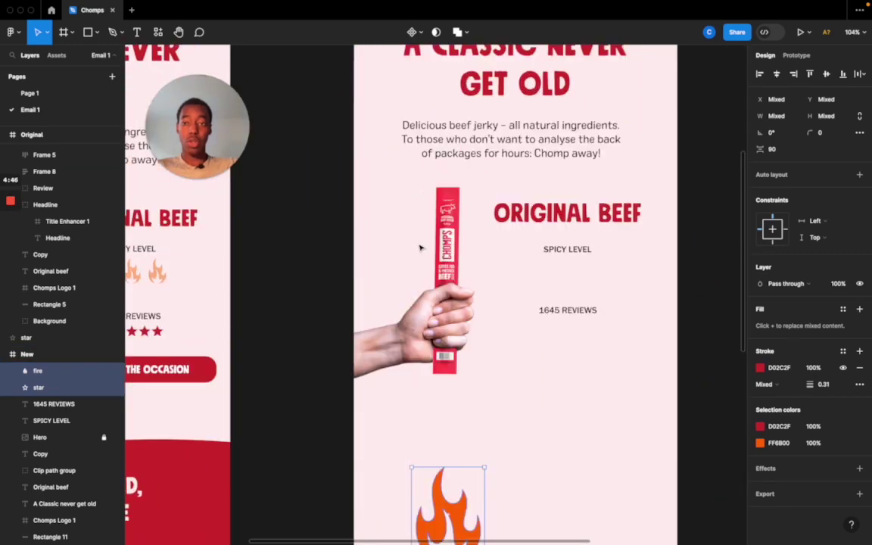
scroll(415, 253, "left", 3)
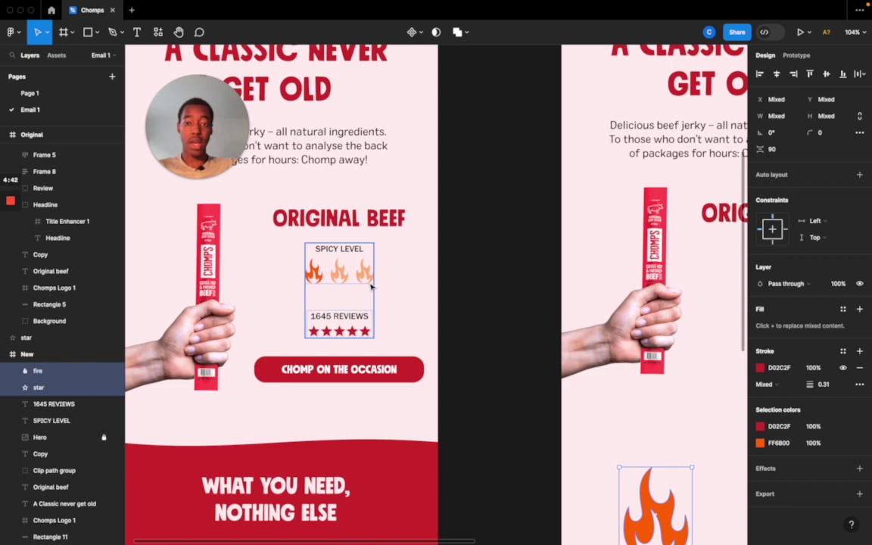
scroll(501, 317, "down", 2)
scroll(502, 318, "right", 5)
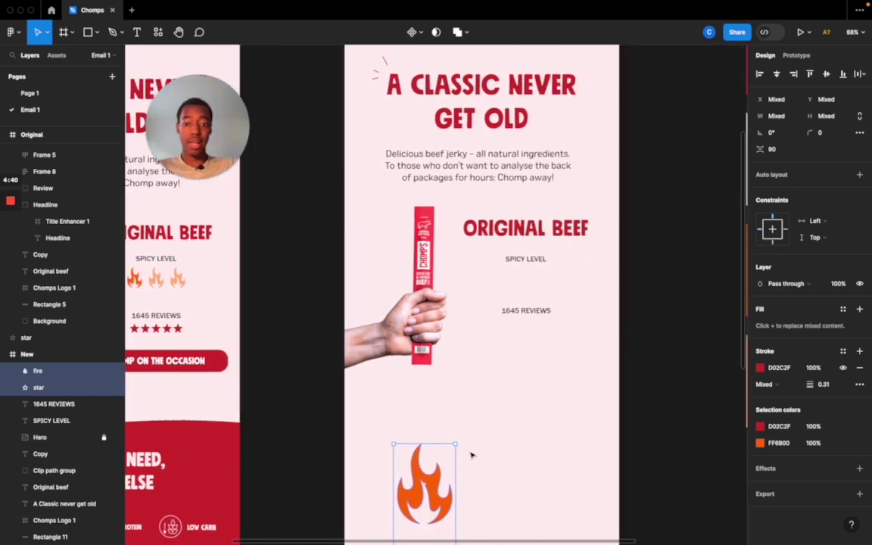
left_click_drag(419, 509, 521, 417)
left_click(494, 469)
left_click(430, 463)
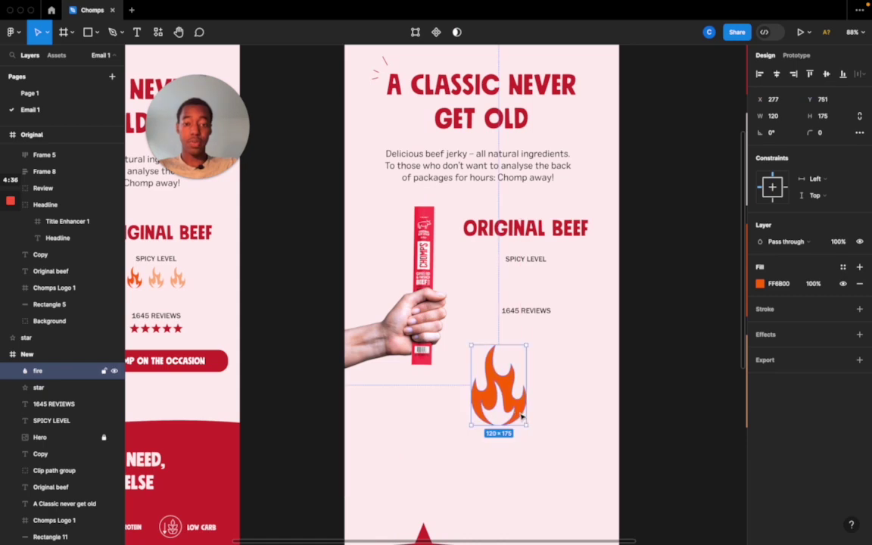
Duplicate the fire graphic twice and arrange the three fires in a horizontal auto layout.
key("super+d")
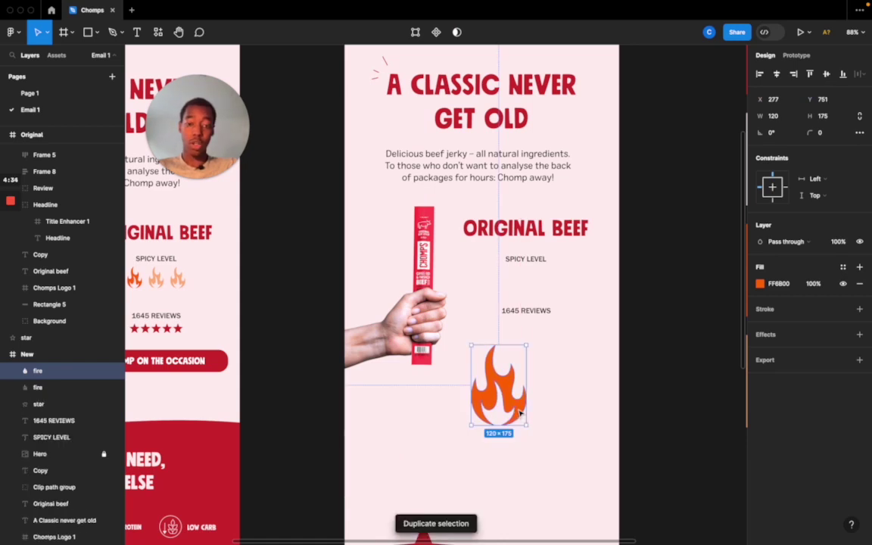
key("super+d")
left_click_drag(565, 398, 456, 392)
key("shift+a")
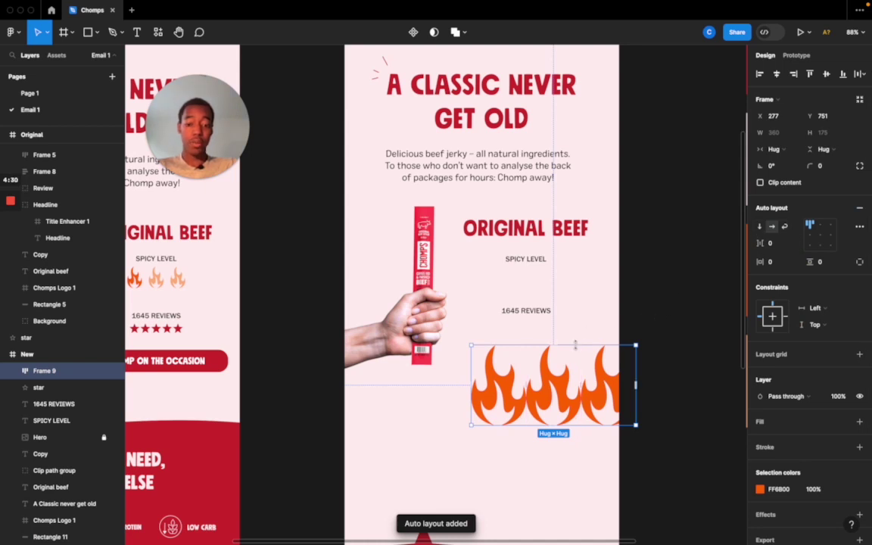
Scale the fire row to 50 high, place it under "SPICY LEVEL" at X 343, Y 580, and set its item gap to 18.
key("k")
left_click_drag(575, 344, 536, 280)
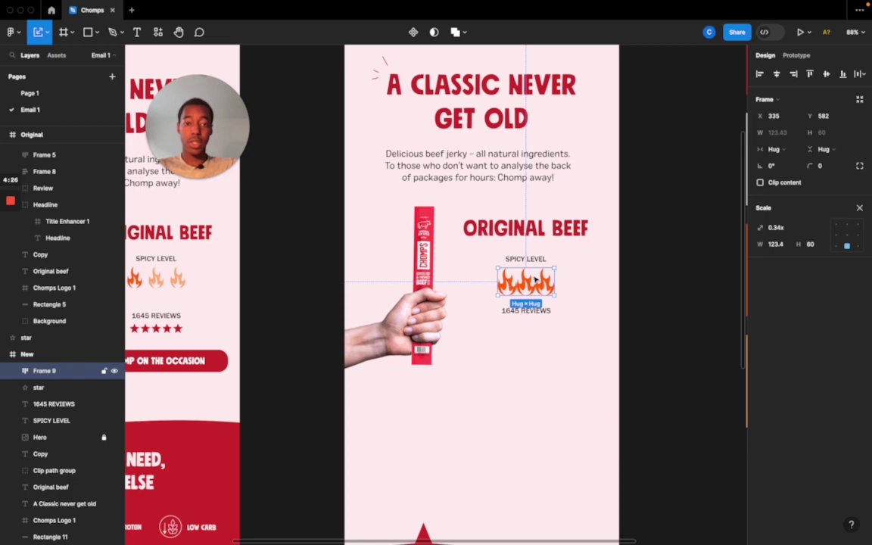
scroll(535, 280, "up", 5)
left_click_drag(516, 246, 518, 263)
left_click_drag(511, 325, 506, 305)
left_click(859, 208)
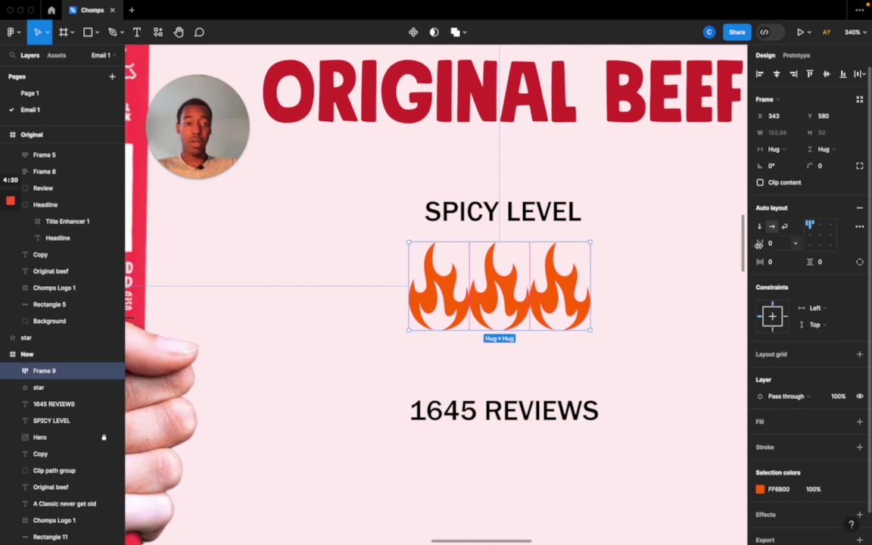
left_click_drag(758, 245, 774, 243)
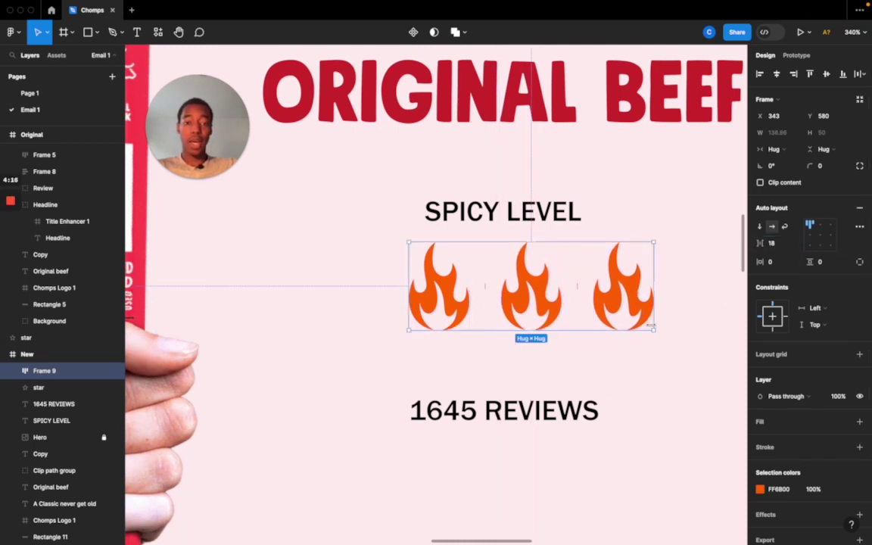
Recolour the second and third fires with the light orange sampled from the supplied swatch.
double_click(636, 299)
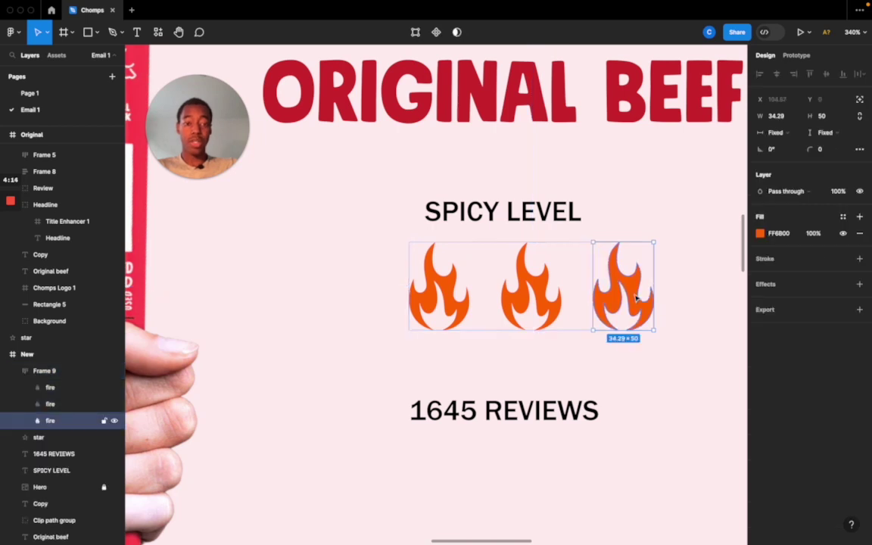
left_click(549, 292, "shift")
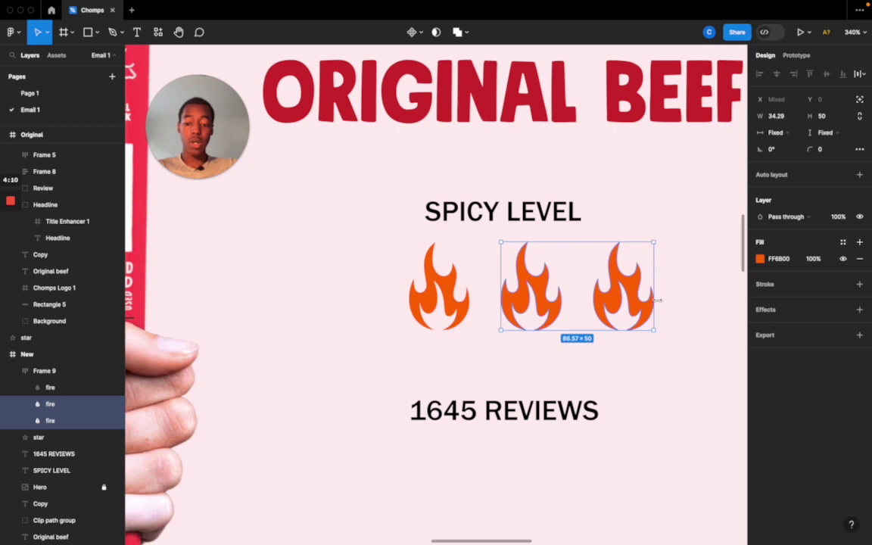
scroll(657, 301, "down", 10)
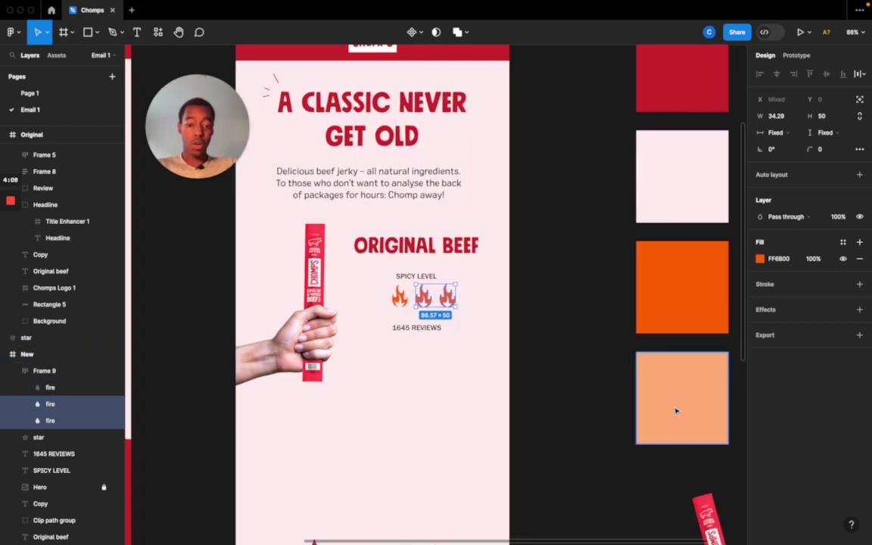
key("i")
left_click(675, 391)
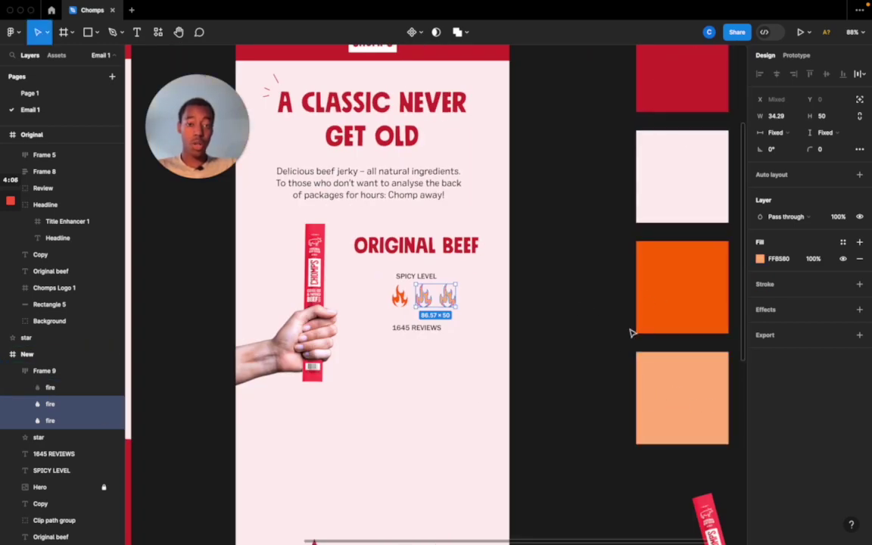
left_click(500, 316)
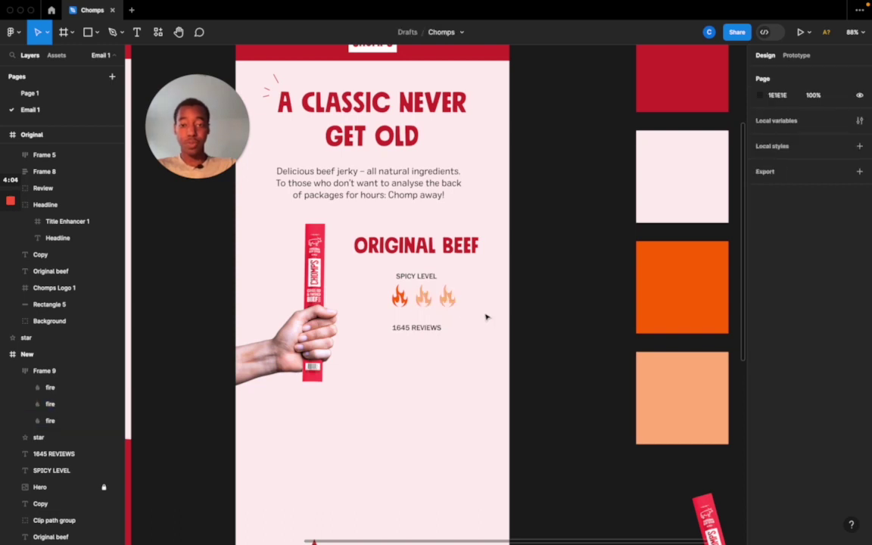
Move the star beneath the "1645 REVIEWS" label to X 306, Y 715 and duplicate it four times.
scroll(485, 334, "down", 3)
left_click_drag(322, 460, 412, 290)
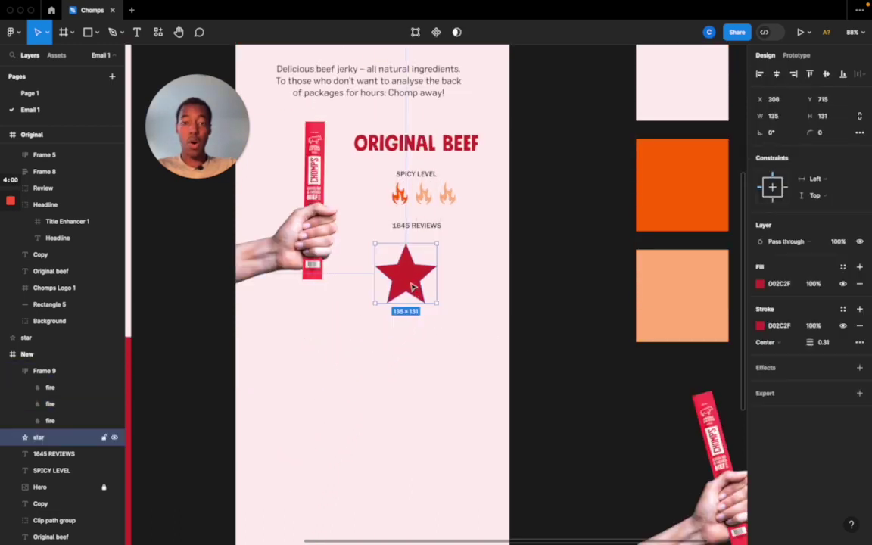
scroll(413, 286, "up", 6)
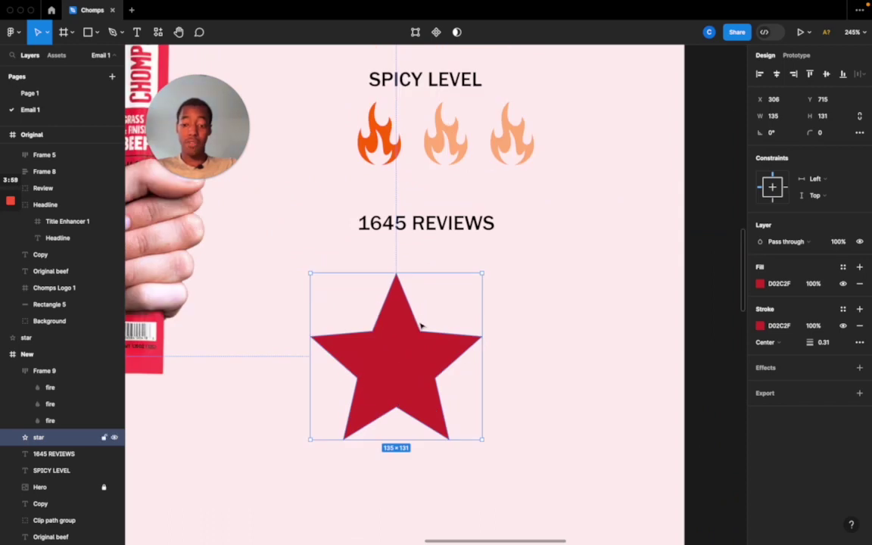
key("super+d")
key("super+d")
key("super+d")
key("super+d")
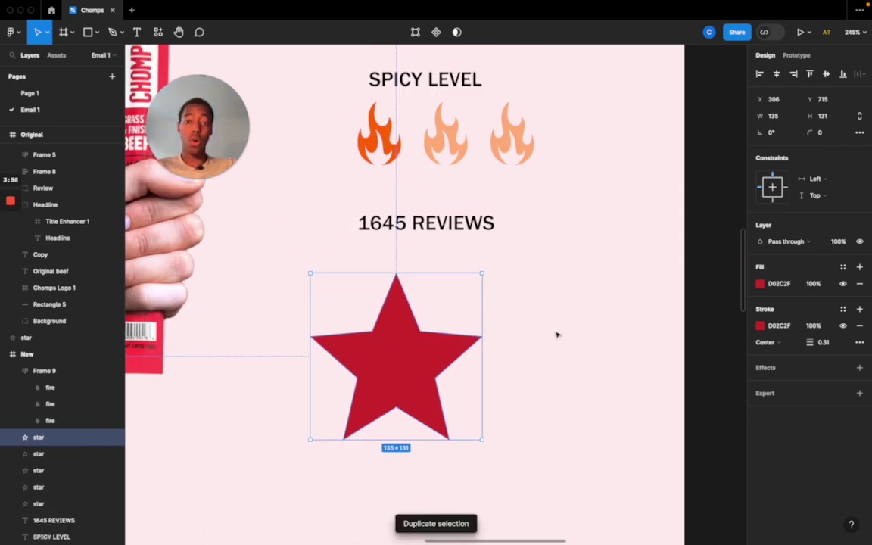
Group the five stacked stars in an auto layout and set its direction to horizontal.
left_click_drag(544, 332, 415, 342)
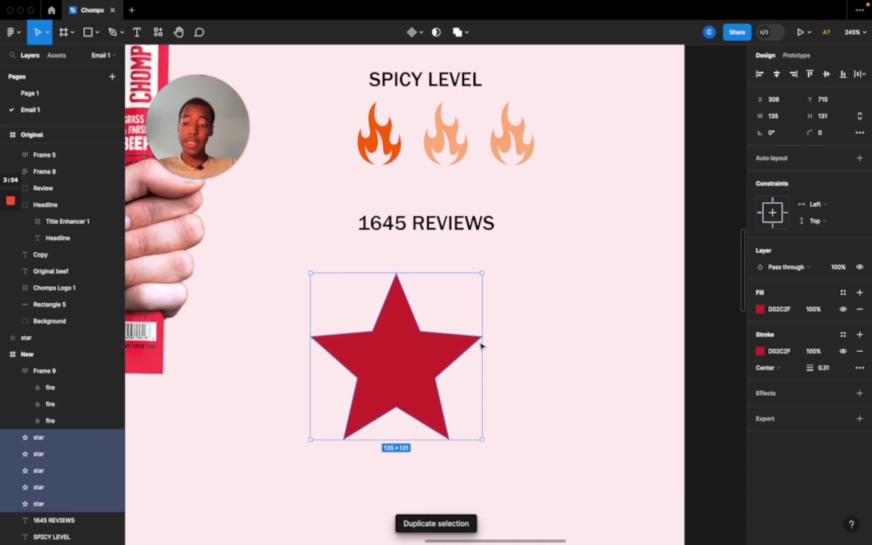
key("shift+a")
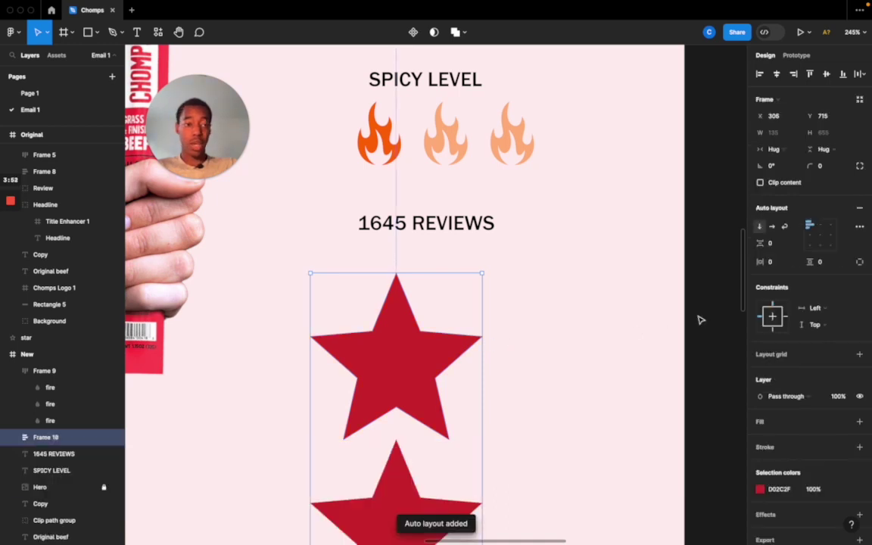
left_click(773, 228)
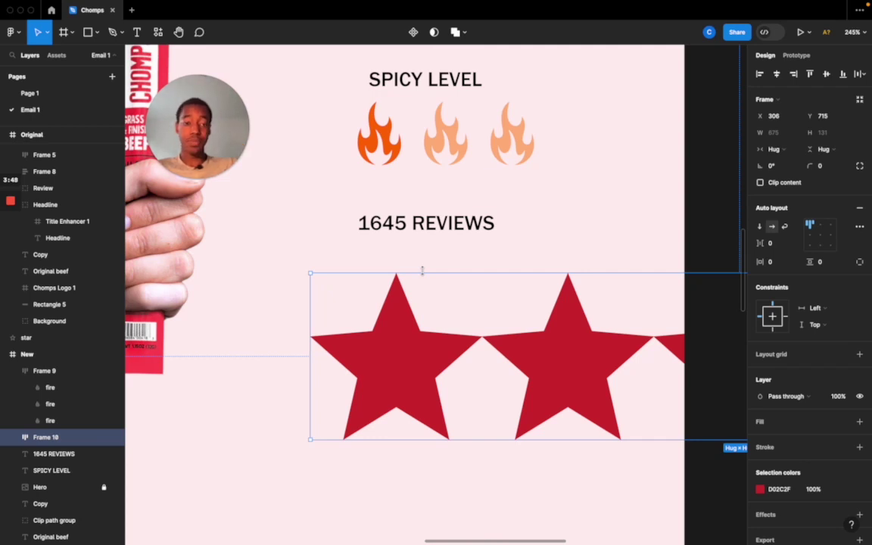
Scale the star row down to 37 high and position it under "1645 REVIEWS" at X 306.92, Y 709.
key("k")
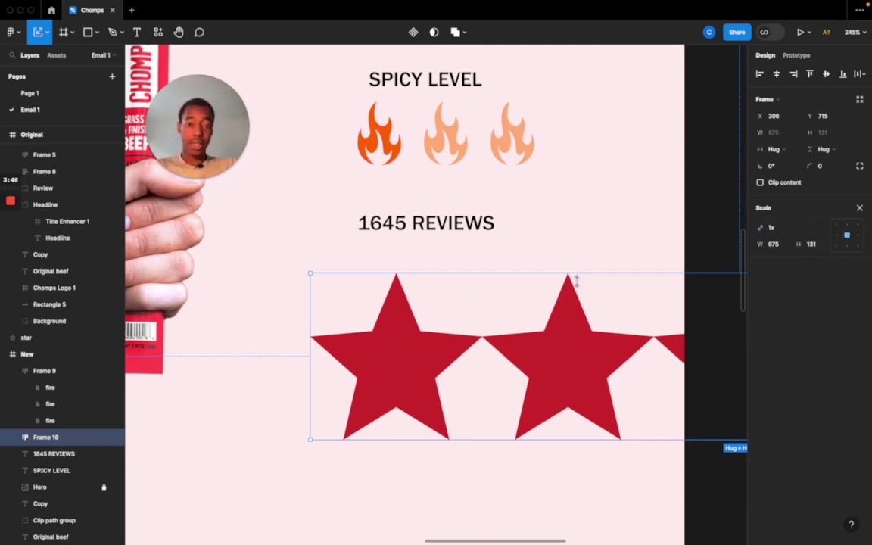
left_click_drag(574, 280, 607, 388)
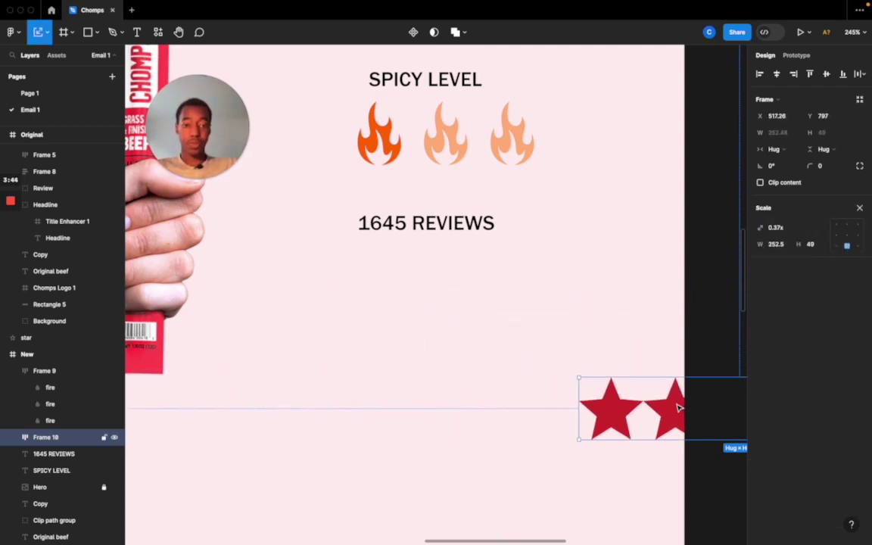
left_click_drag(679, 408, 372, 281)
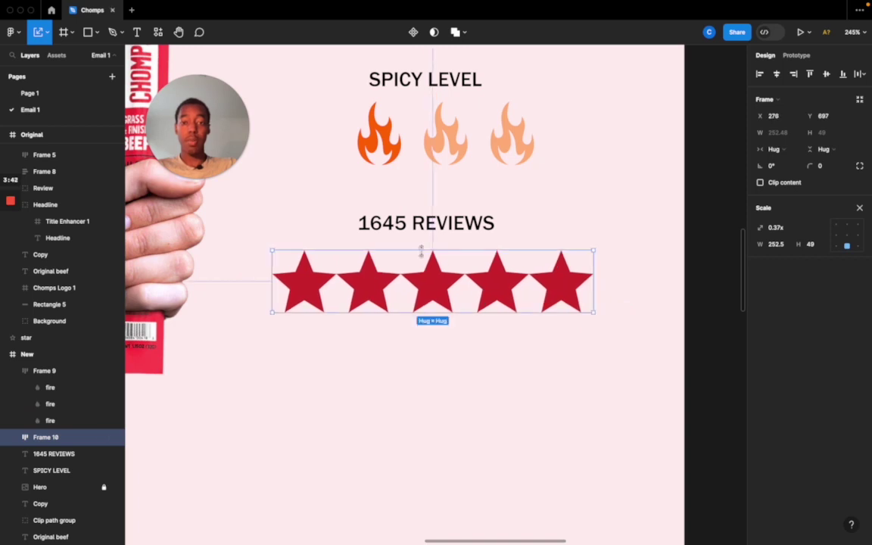
left_click_drag(422, 252, 423, 264)
left_click(860, 208)
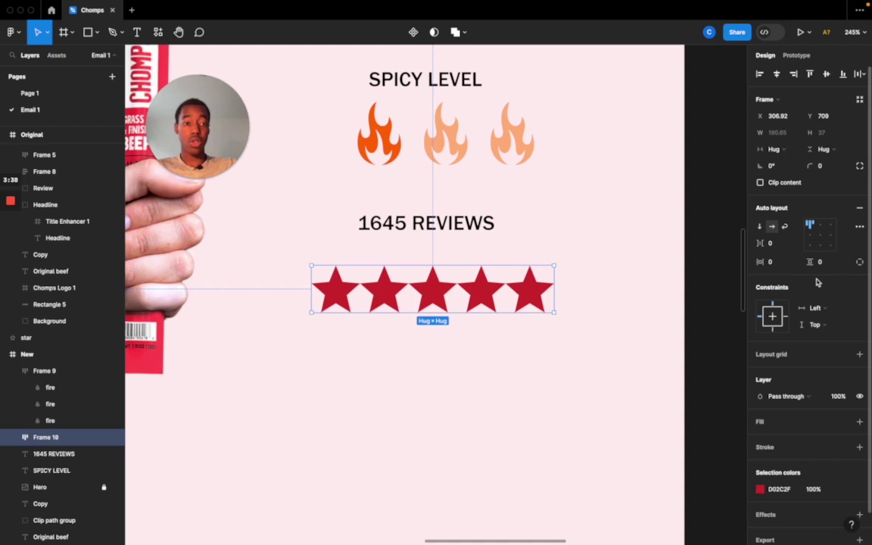
Set the star row's item spacing to 14, scale the row down to about 193 wide, and move it beneath "1645 REVIEWS".
left_click_drag(760, 243, 775, 244)
key("minus")
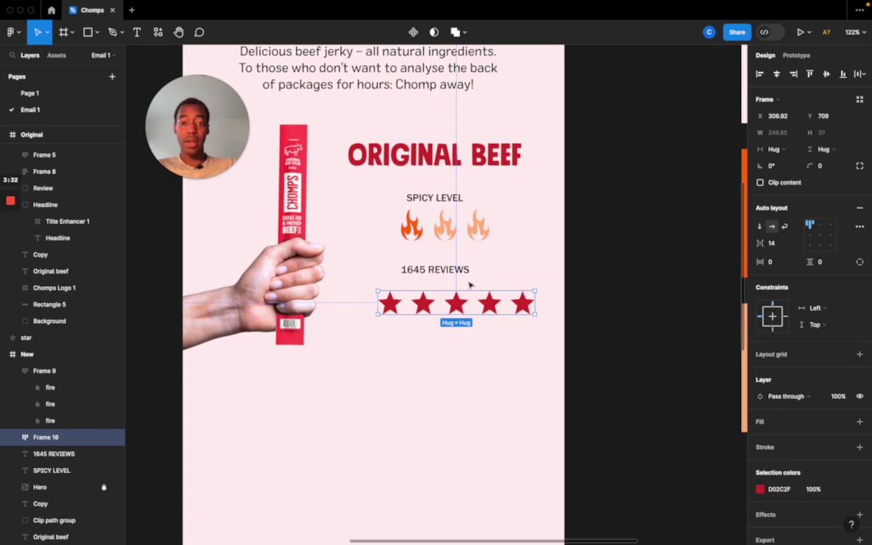
key("k")
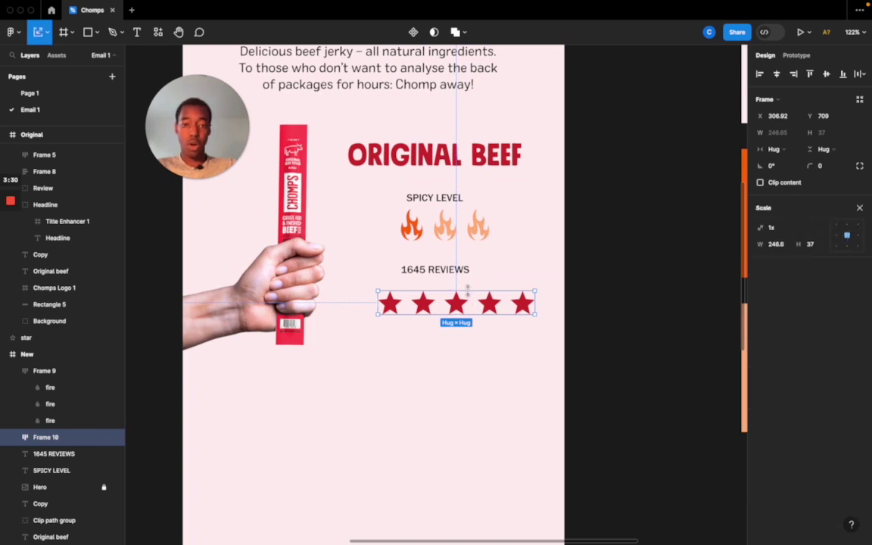
left_click_drag(467, 287, 434, 297)
left_click(435, 362)
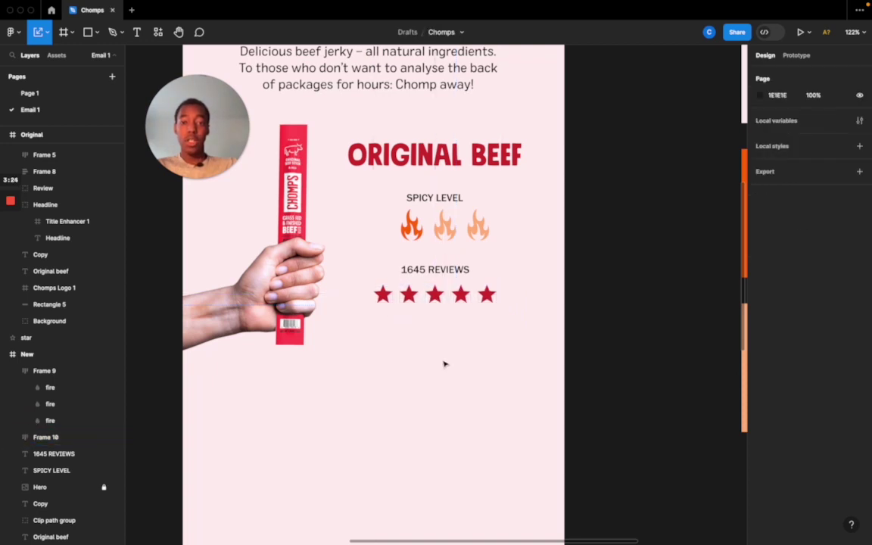
Centre-align the product heading, labels, fires and stars horizontally, and nudge everything below ORIGINAL BEEF up by 10.
left_click_drag(441, 374, 393, 144)
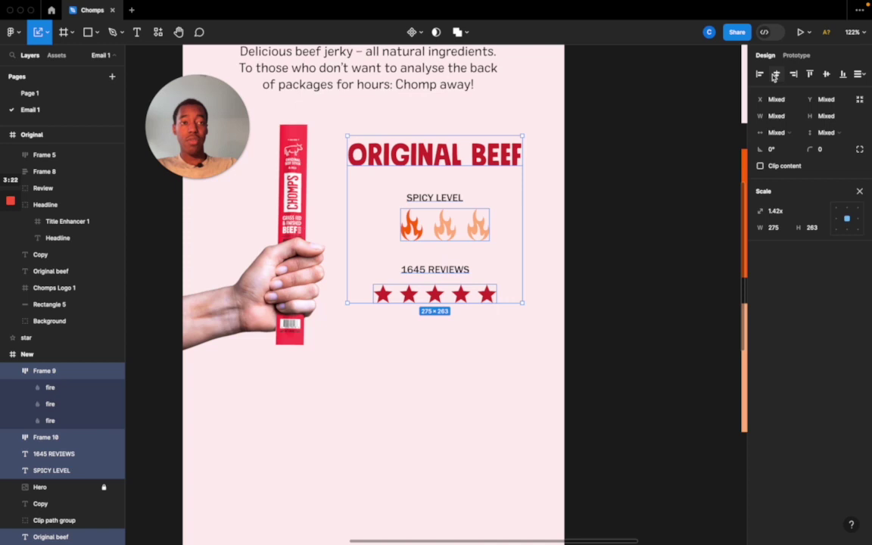
left_click(453, 356)
left_click_drag(453, 355, 449, 196)
key("shift+Up")
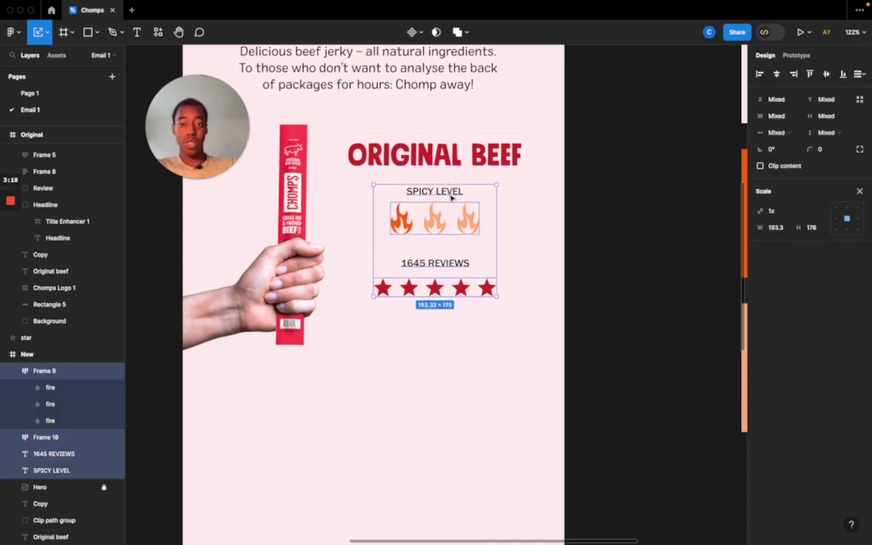
Duplicate the ORIGINAL BEEF heading below the star row and replace the copy's text with "chomp on the occasio,".
scroll(424, 354, "left", 5)
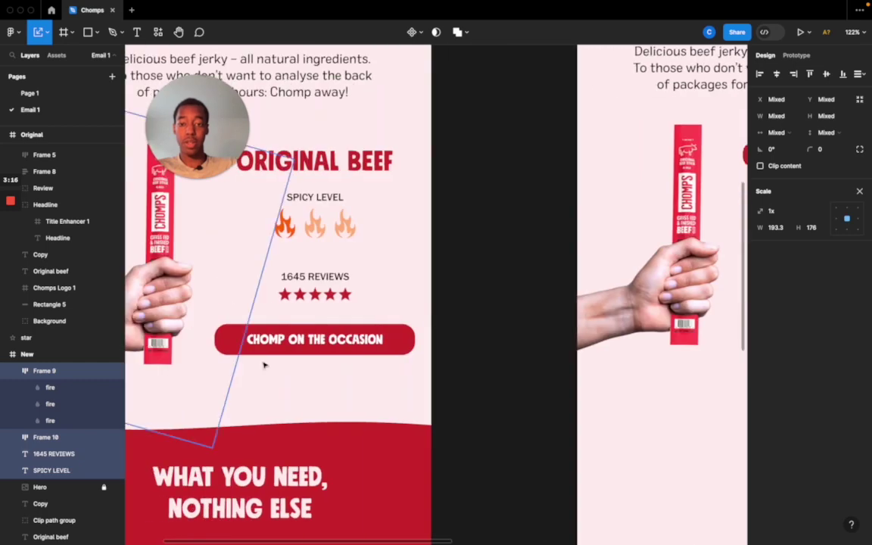
scroll(378, 325, "right", 4)
scroll(483, 303, "right", 3)
left_click(500, 159)
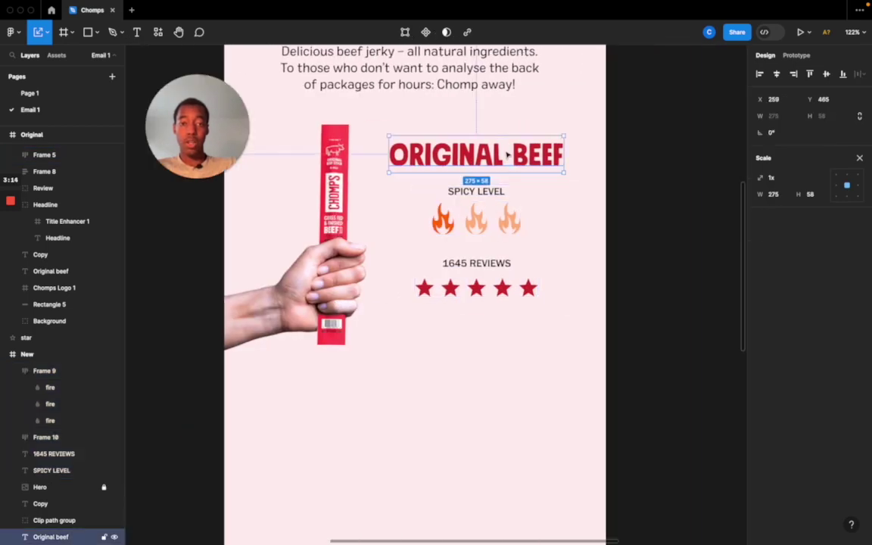
left_click_drag(500, 162, 499, 328)
double_click(496, 334)
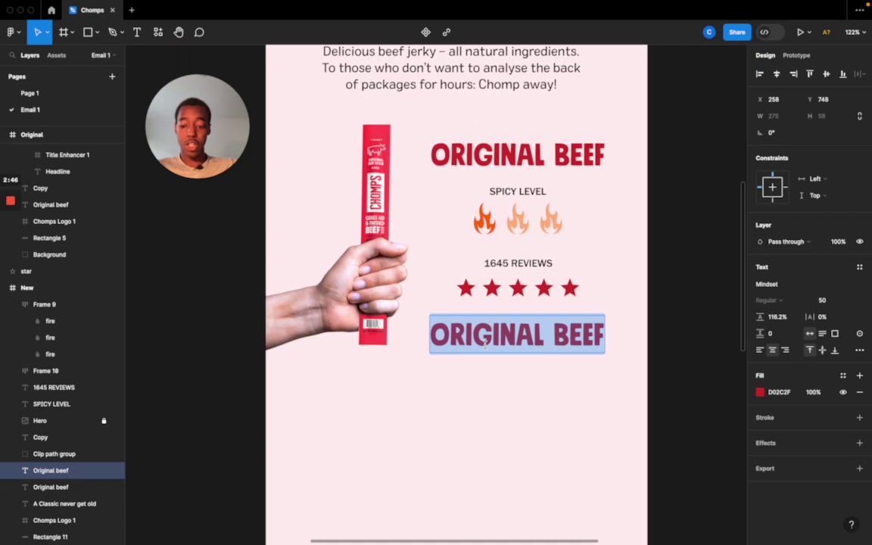
type("chomp ")
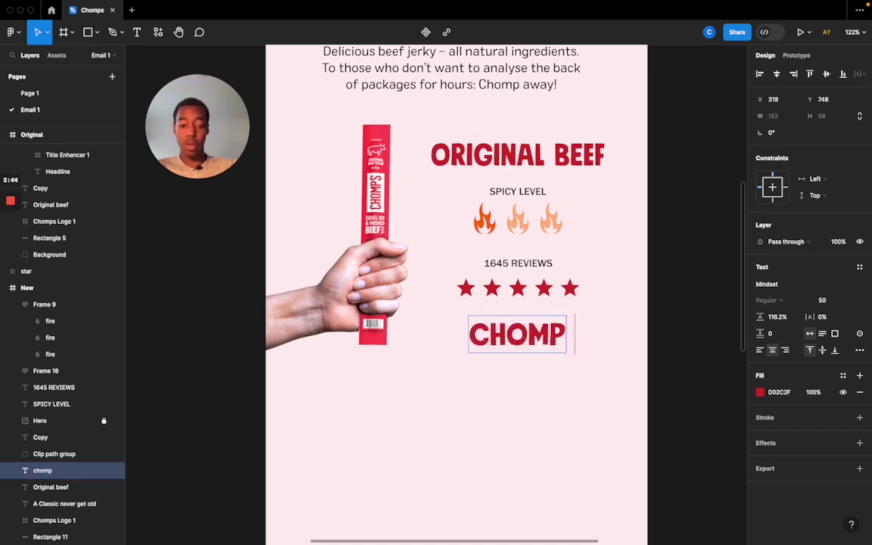
type("on the o")
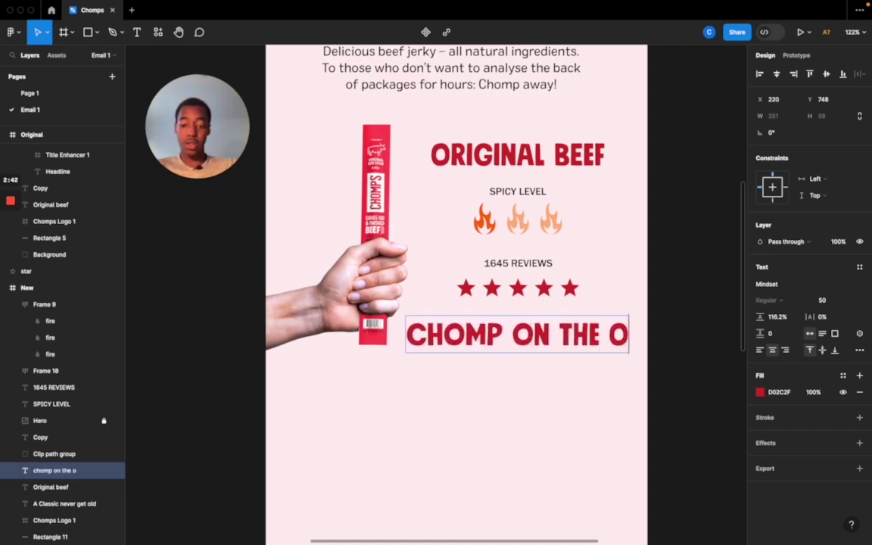
type("ccasion")
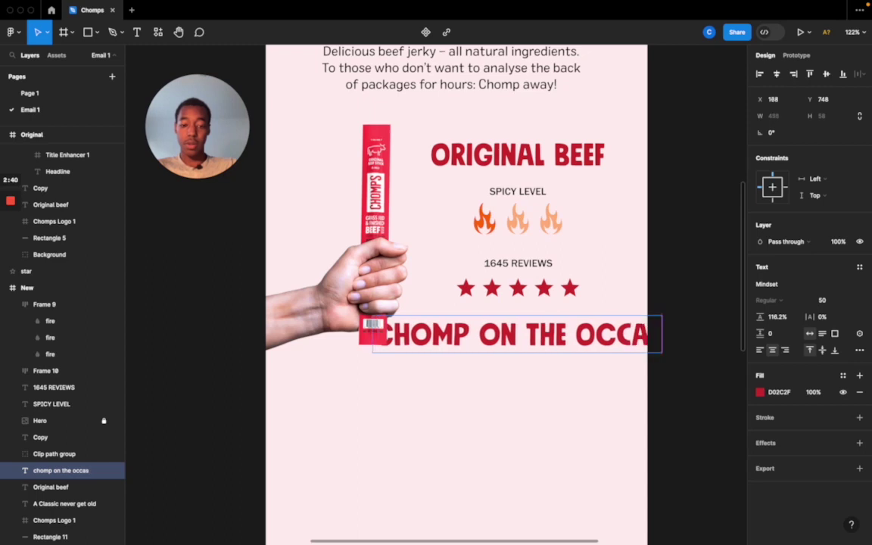
key("Escape")
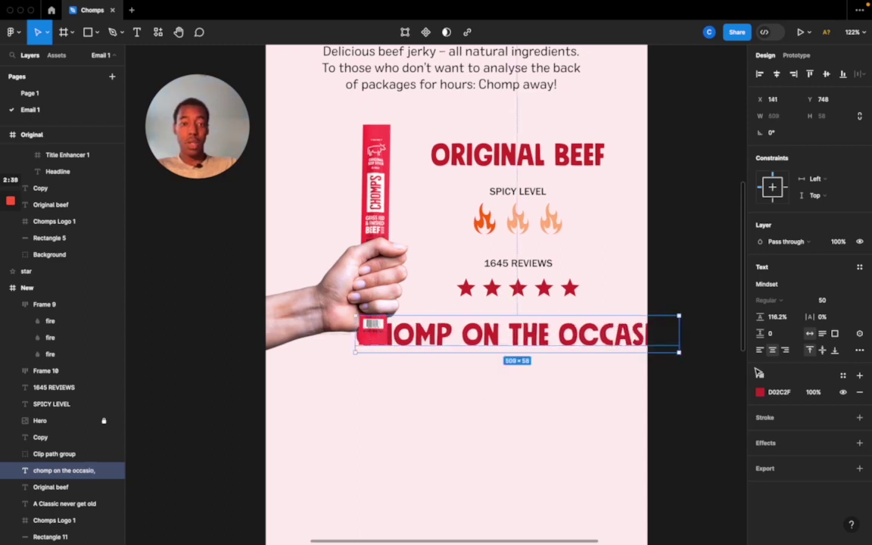
Recolour the "chomp on the occasio," text to white FFFFFF and reduce its font size to 20.
left_click(765, 395)
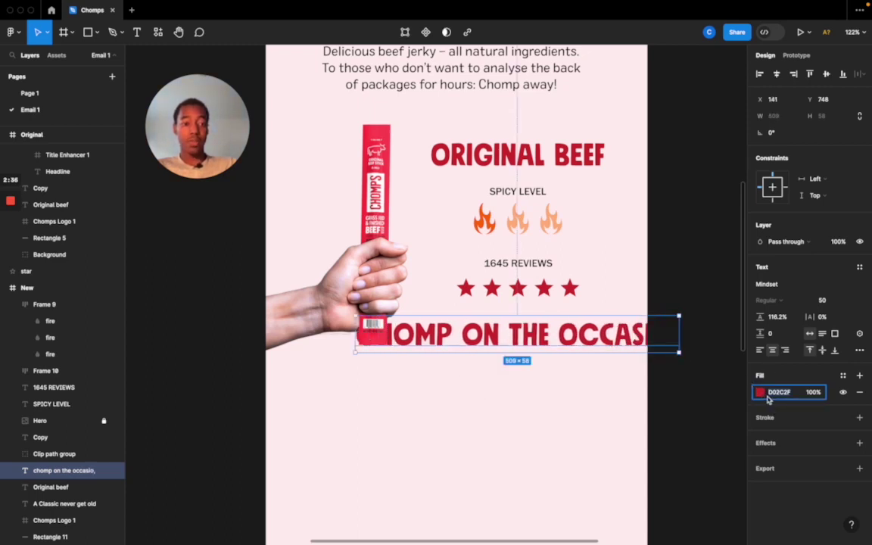
left_click(762, 394)
left_click_drag(656, 301, 461, 247)
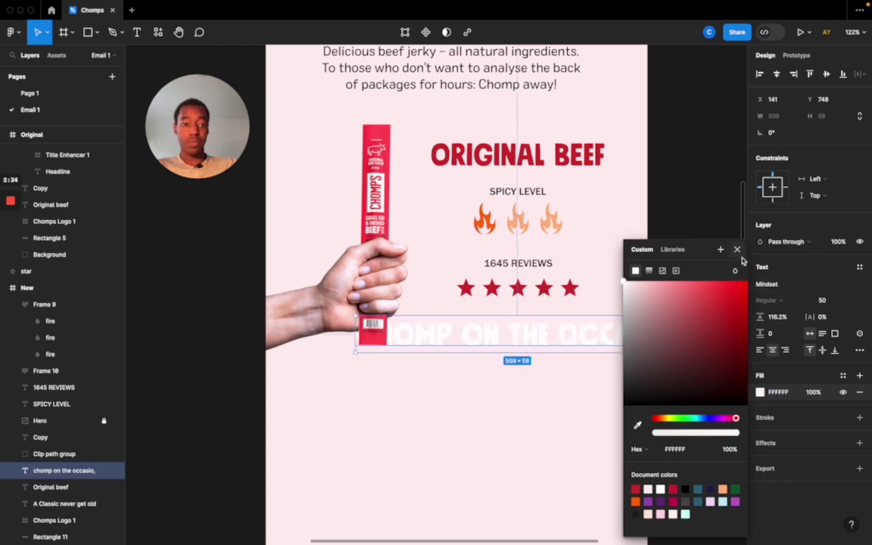
left_click(737, 250)
left_click_drag(823, 303, 792, 301)
Wrap the white text in an auto layout with horizontal padding 75 and vertical padding 6, filled with the red D02C2F swatch.
key("shift+a")
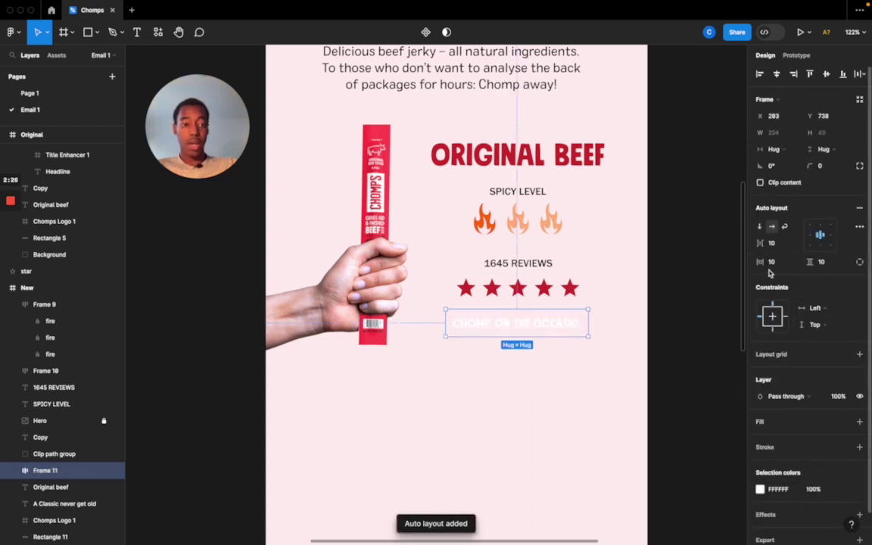
left_click_drag(760, 261, 805, 262)
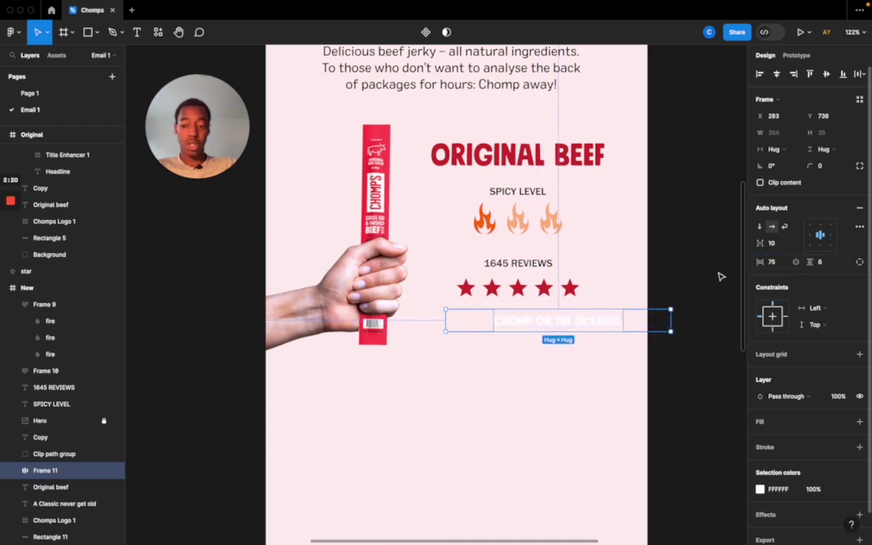
scroll(524, 281, "right", 5)
scroll(553, 273, "down", 5)
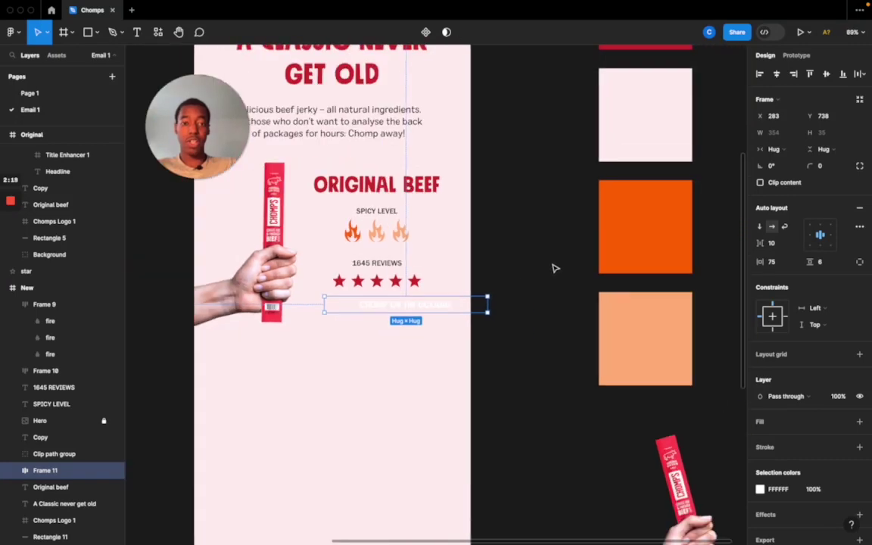
key("i")
left_click(621, 232)
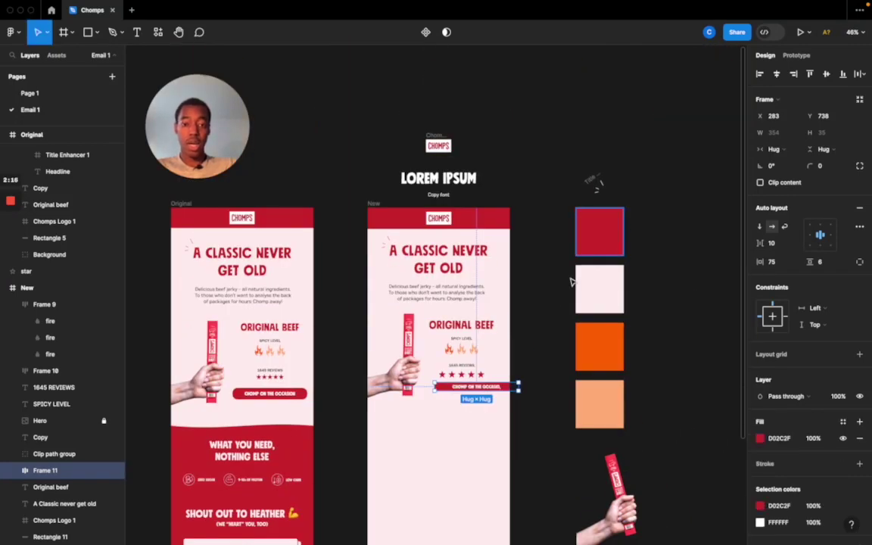
Move the red button under the stars to X 226, Y 742 and reduce its horizontal padding to 57.
scroll(477, 439, "up", 10)
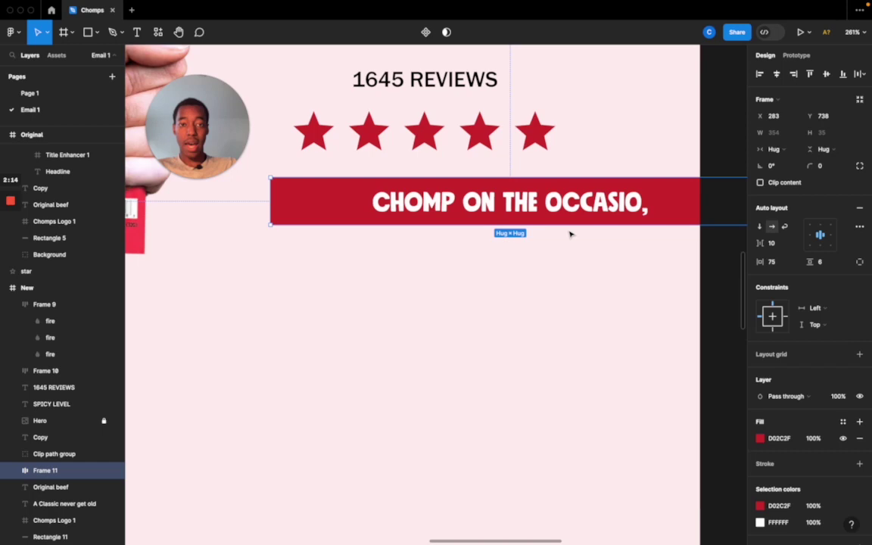
left_click_drag(576, 213, 500, 218)
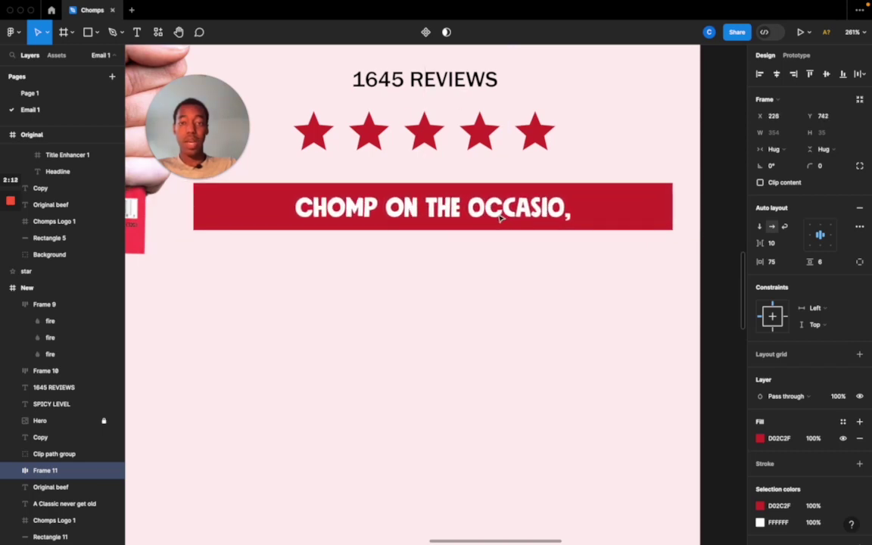
scroll(509, 226, "down", 5)
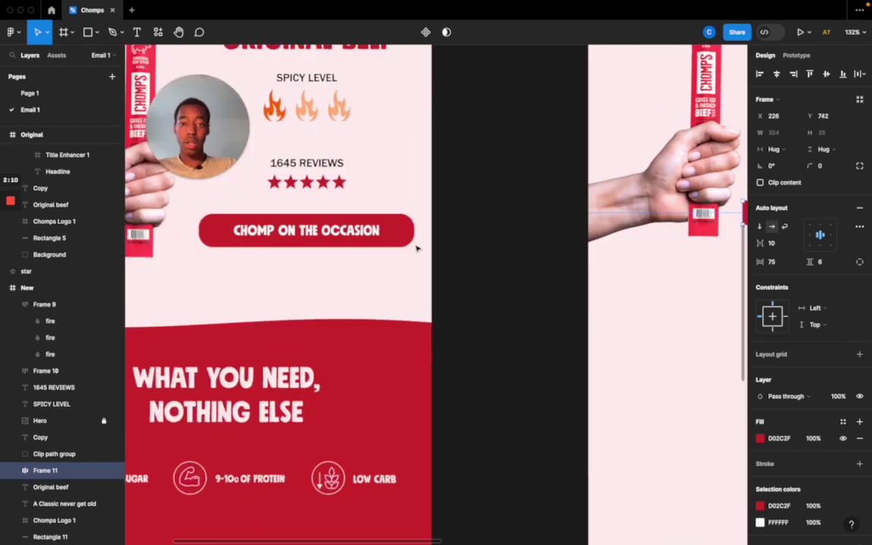
scroll(538, 234, "right", 5)
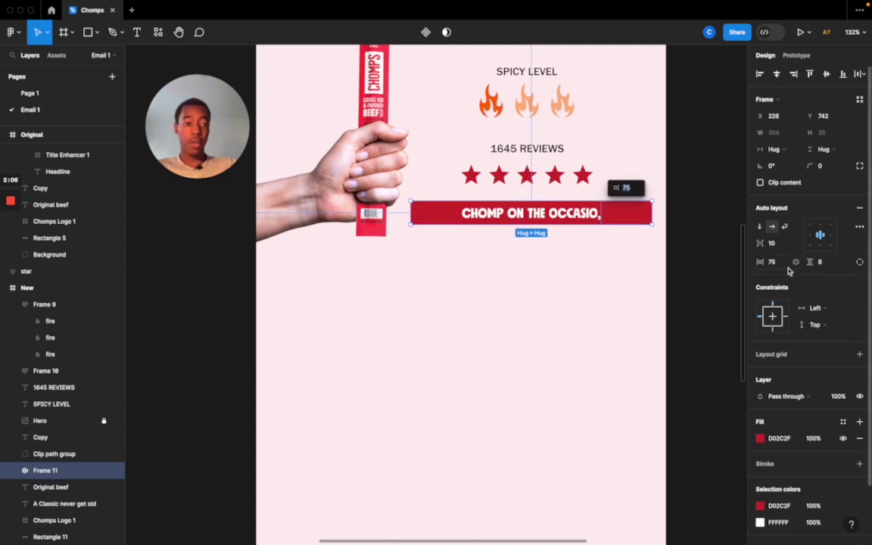
left_click_drag(766, 263, 763, 262)
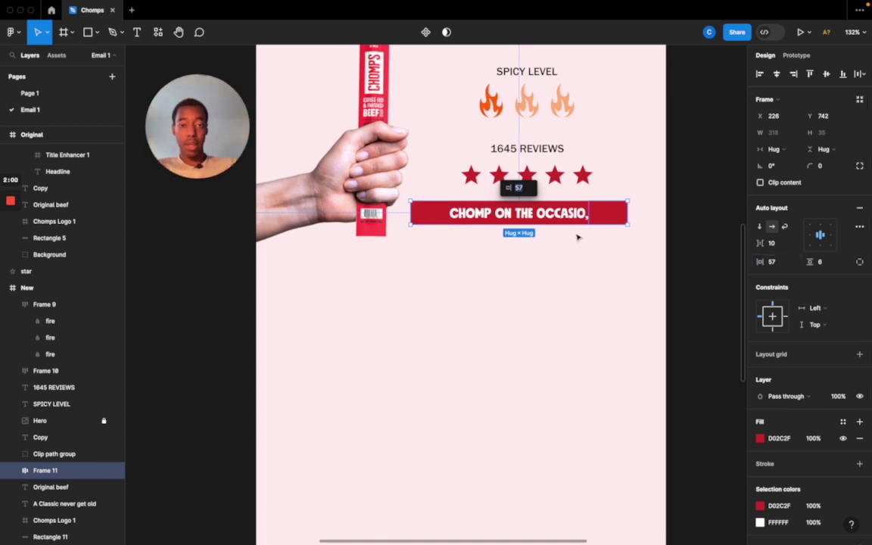
Correct the button text to "chomp on the occasion" by replacing the trailing comma with an N.
double_click(587, 213)
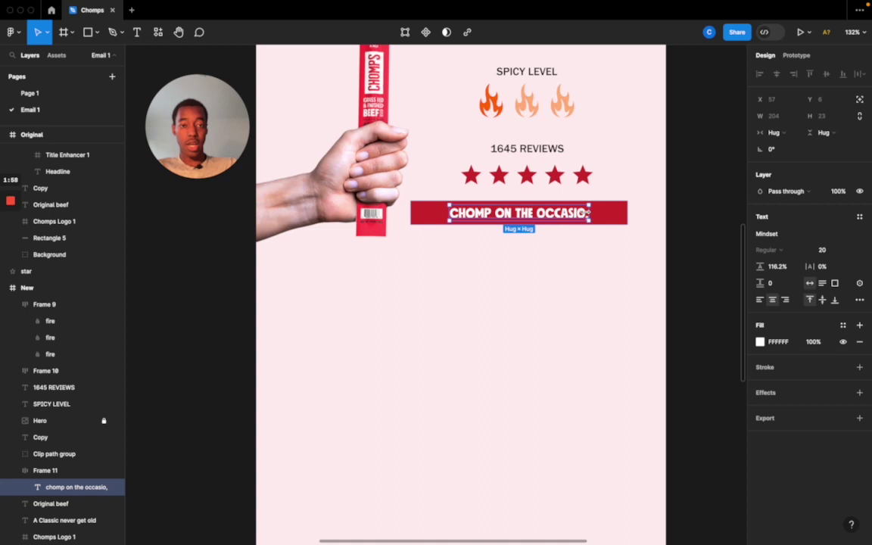
double_click(588, 214)
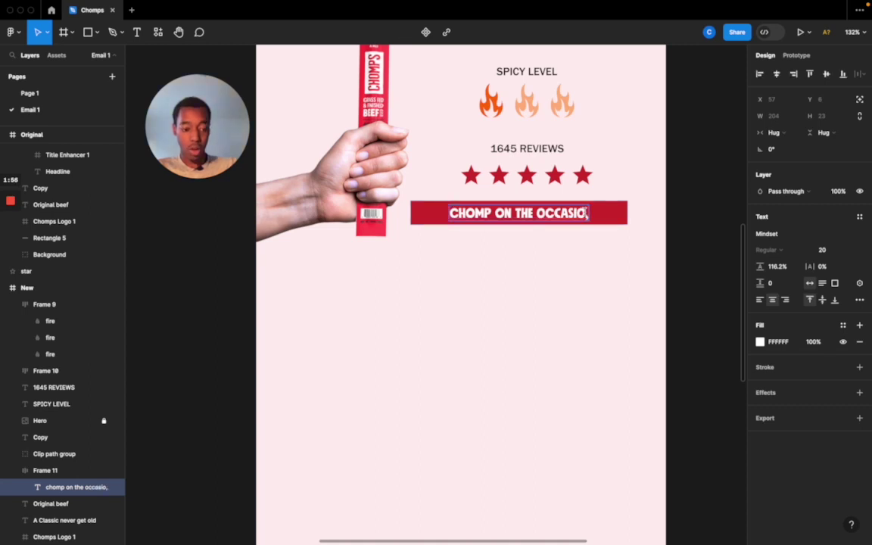
key("BackSpace")
type("N")
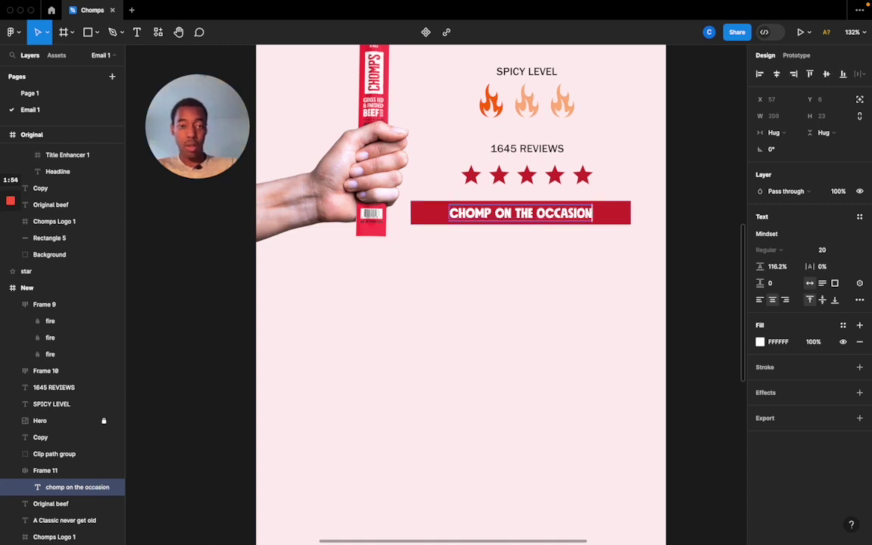
key("Escape")
key("Escape")
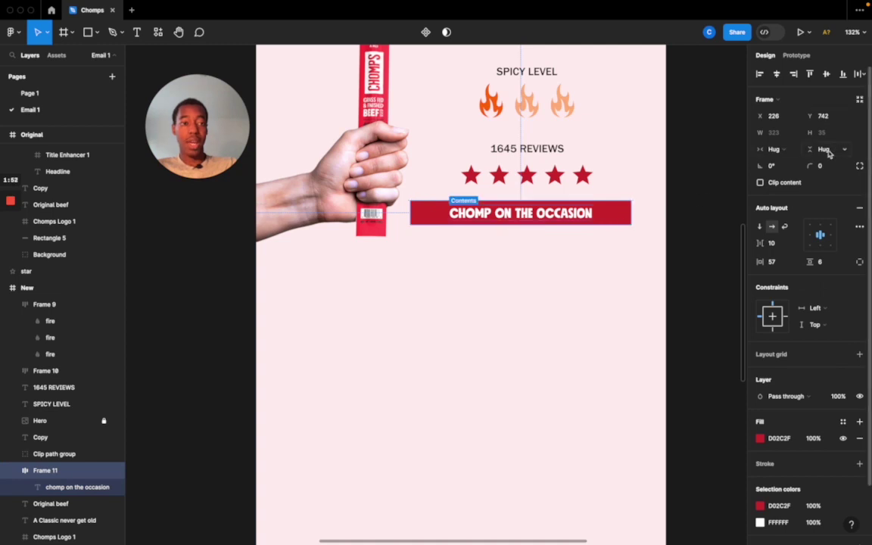
Set the button's corner radius to 45 and increase its vertical padding to bring its height closer to the original button.
left_click_drag(806, 167, 840, 167)
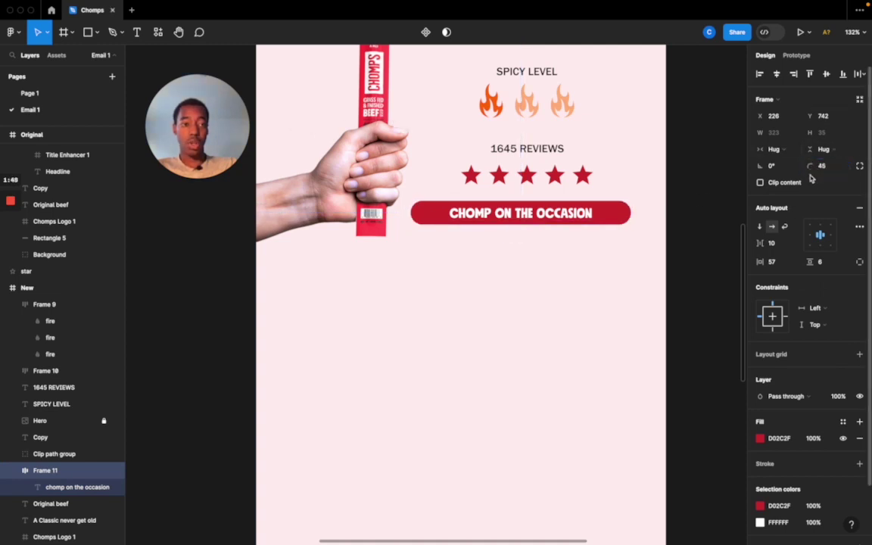
left_click_drag(809, 262, 810, 262)
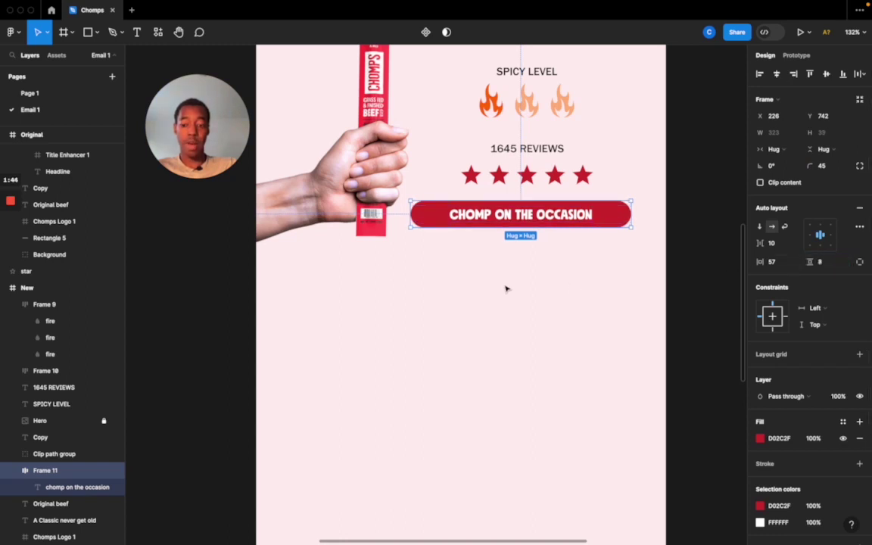
scroll(508, 286, "down", 2)
scroll(512, 278, "down", 5)
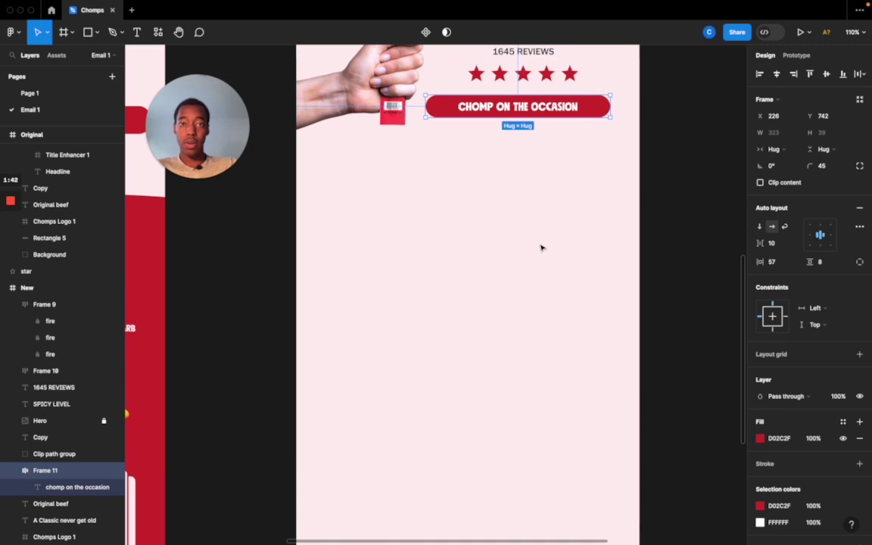
scroll(542, 248, "up", 3)
scroll(526, 259, "down", 4)
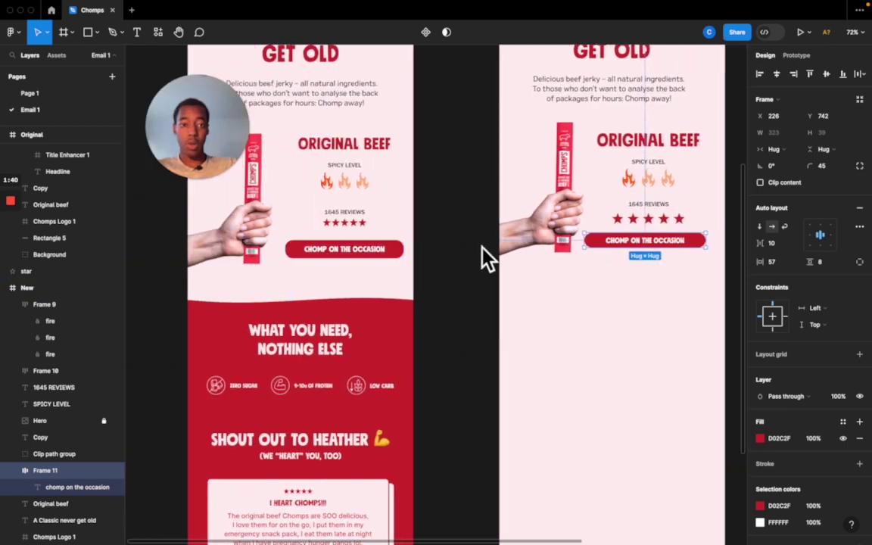
scroll(486, 257, "right", 3)
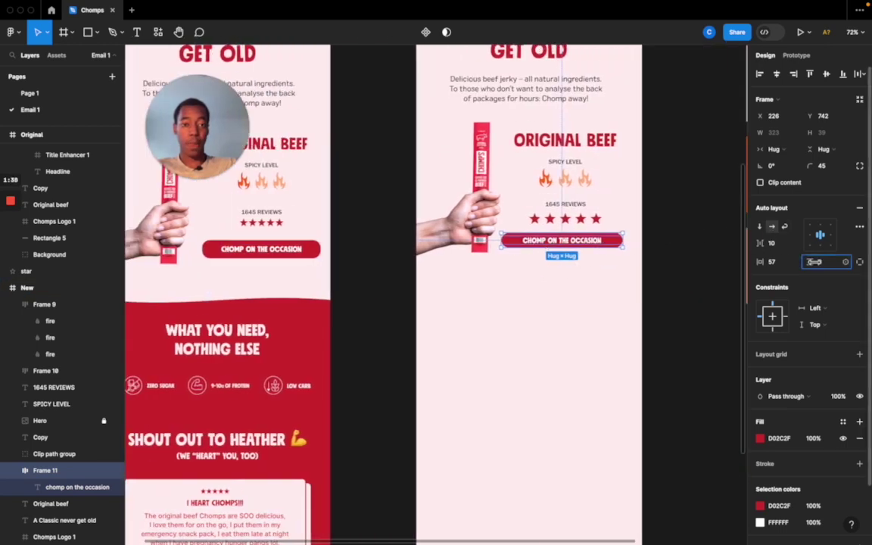
left_click_drag(815, 262, 817, 262)
Centre-align the heading, labels, fires, stars and button of the product column horizontally.
left_click(562, 314)
left_click_drag(548, 312, 555, 134)
left_click(776, 73)
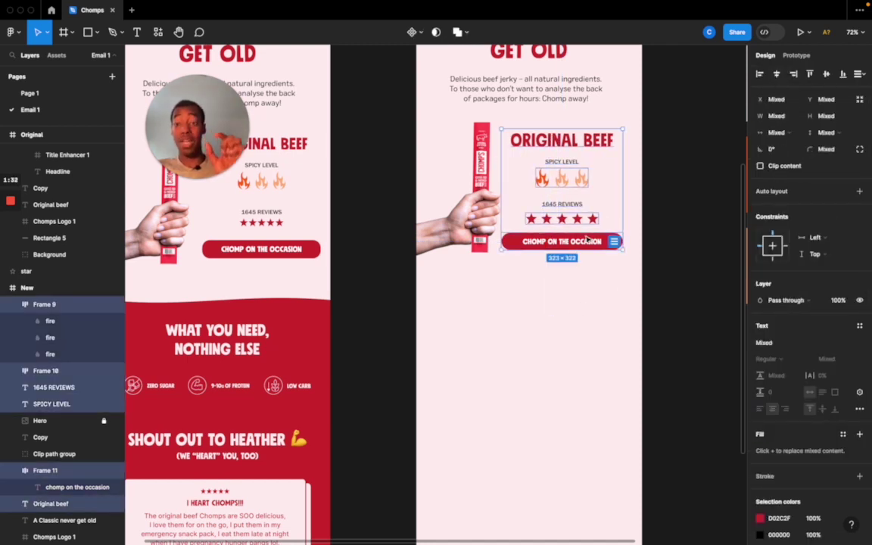
left_click(576, 268)
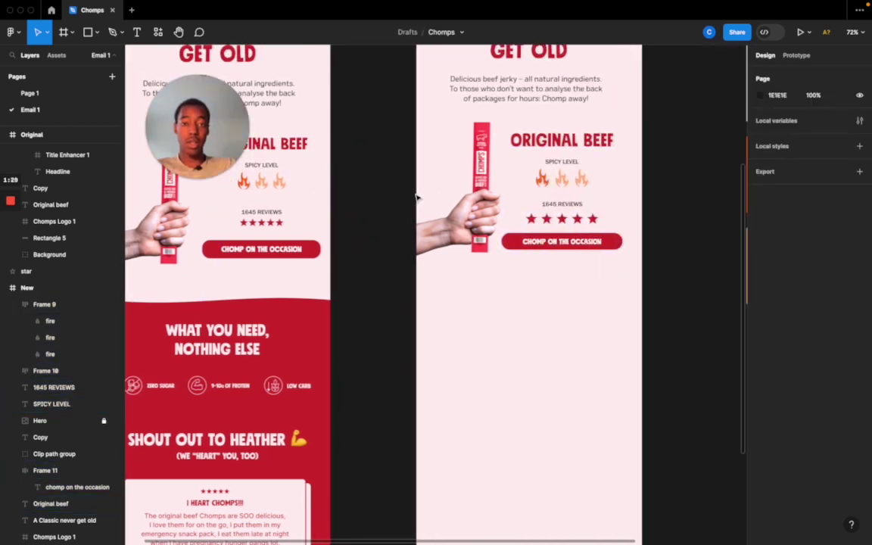
Scale the row of five stars proportionally down to 140 wide and move it up to Y 687.
left_click(580, 224)
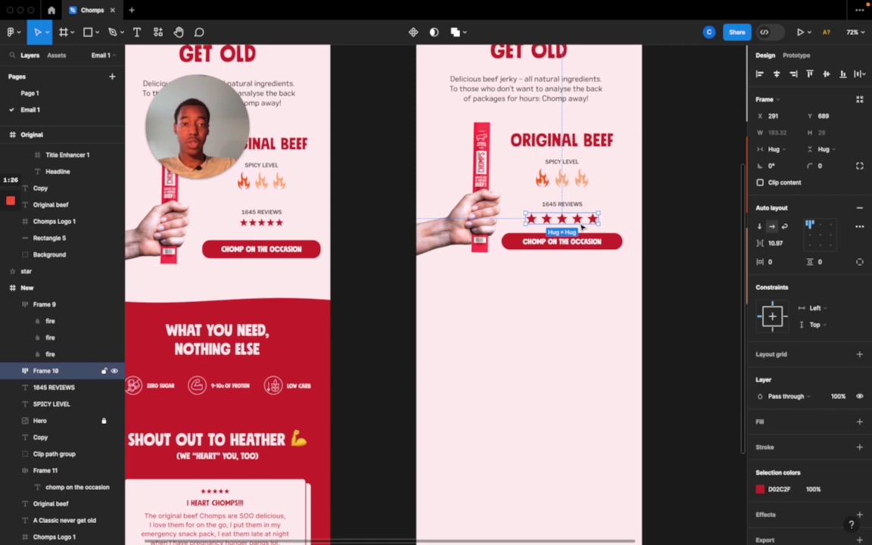
scroll(584, 219, "up", 5)
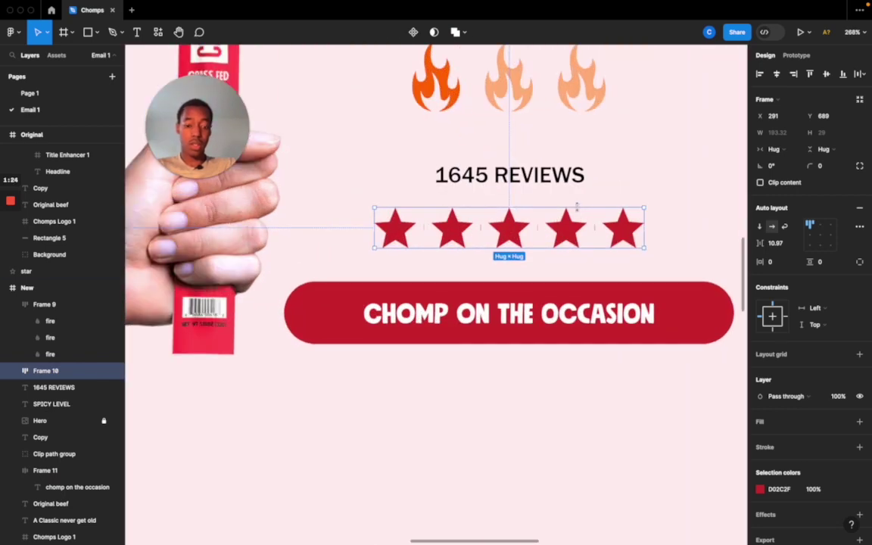
key("k")
left_click_drag(577, 207, 578, 220)
key("shift+Up")
key("shift+Up")
key("shift+Down")
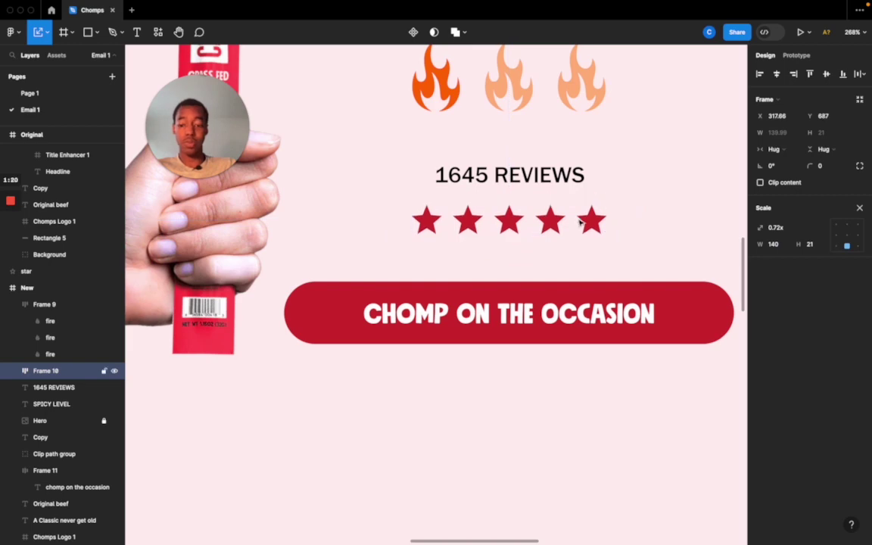
scroll(579, 219, "down", 5)
Scale the row of fires by 0.86x and raise the 1645 Reviews label together with its stars by 10 px.
left_click(593, 300)
left_click(560, 180)
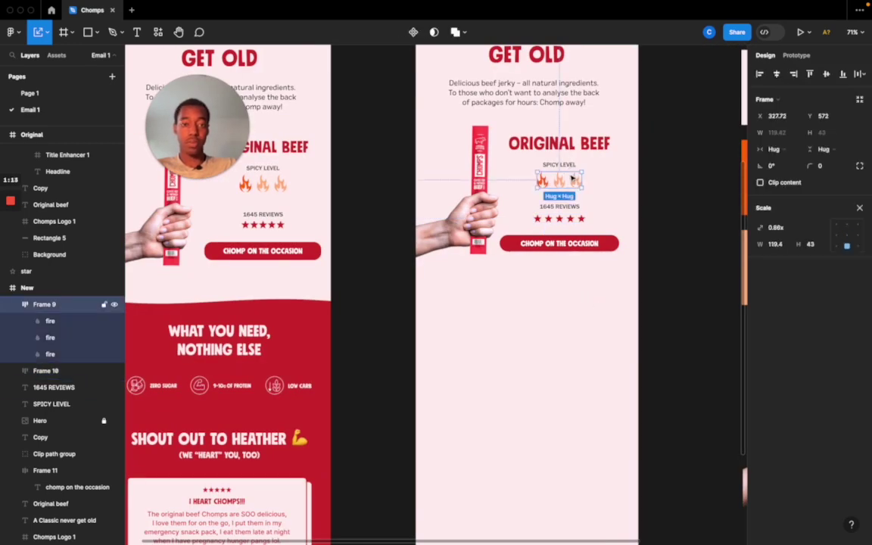
left_click_drag(522, 189, 610, 228)
key("shift+Up")
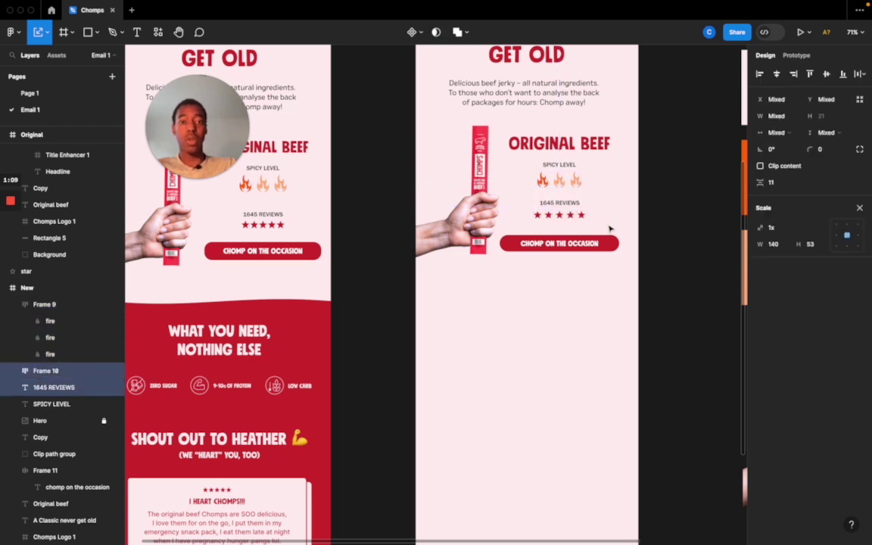
Scale the "Original beef" heading proportionally down to 259 × 55.
left_click(578, 300)
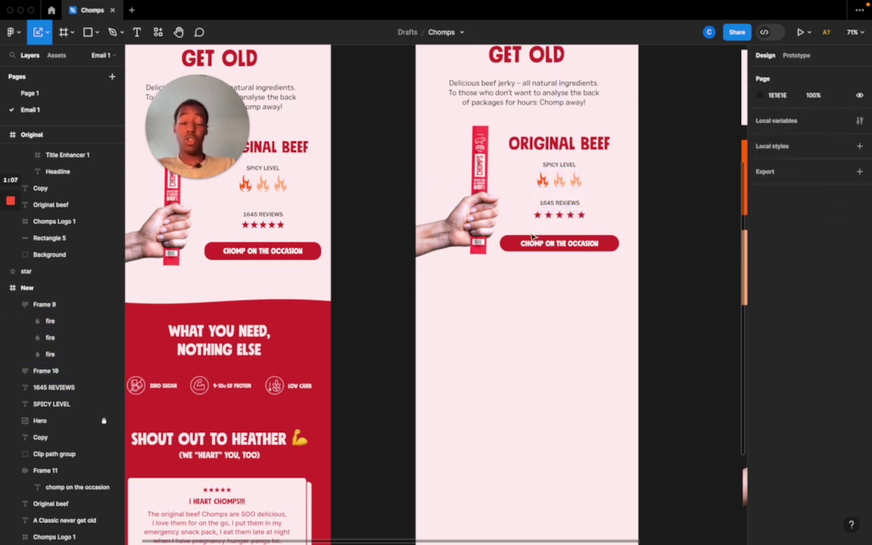
left_click(529, 140)
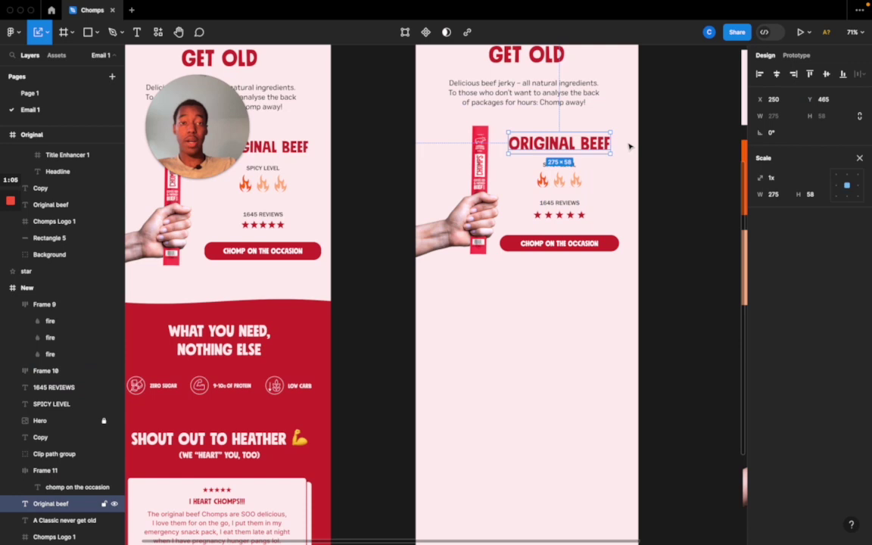
left_click(861, 159)
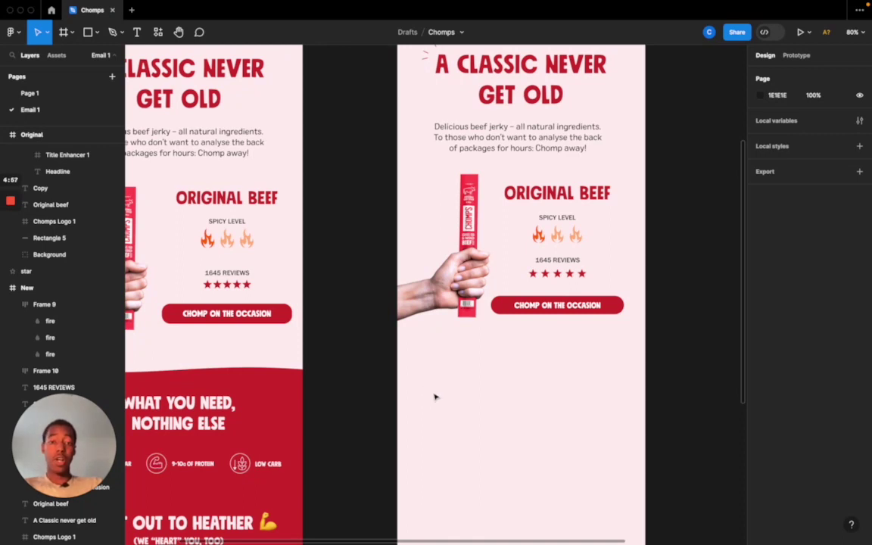
Draw a closed shape with a two-peaked zigzag top edge, about 594 × 118, across the New frame below the product section.
key("p")
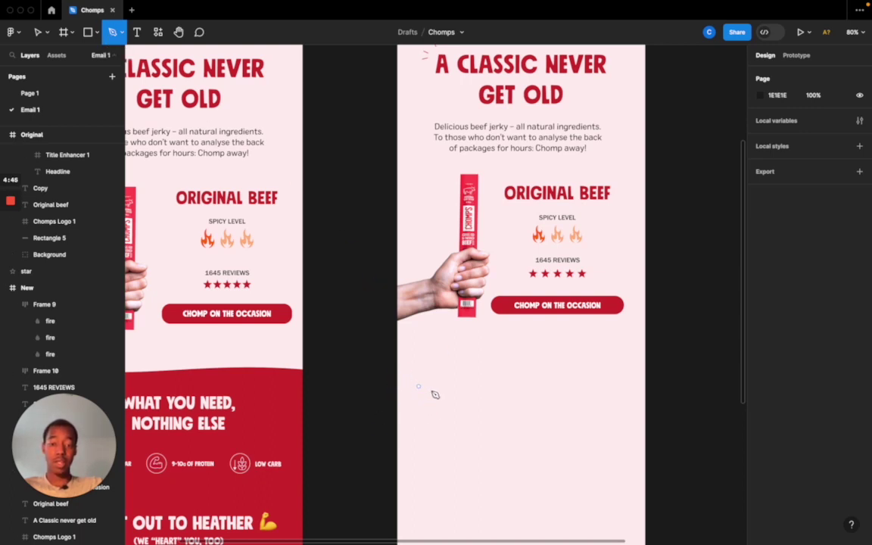
left_click(400, 394)
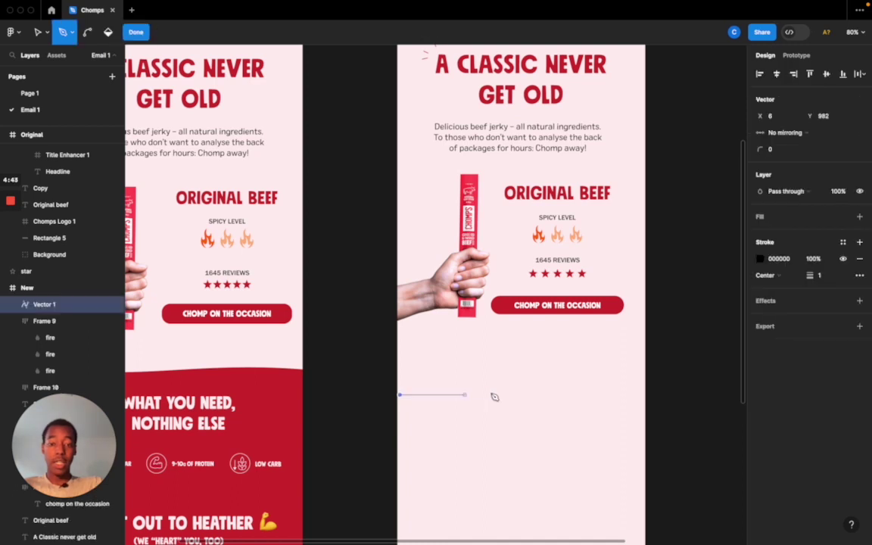
left_click(478, 376)
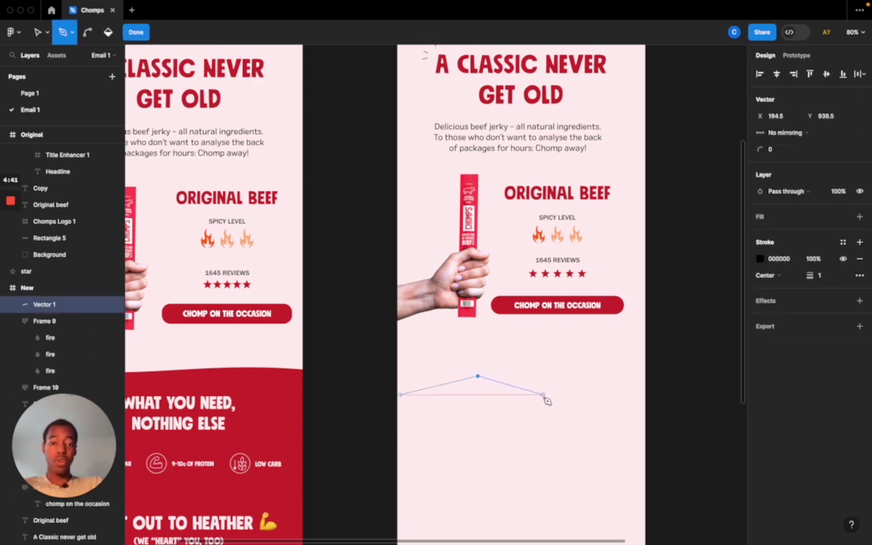
left_click(545, 392)
left_click(603, 374)
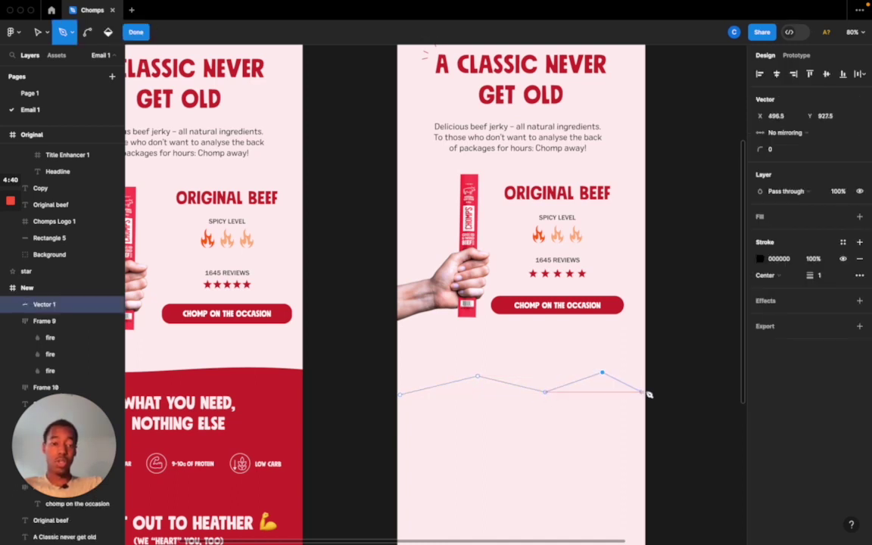
left_click(645, 421)
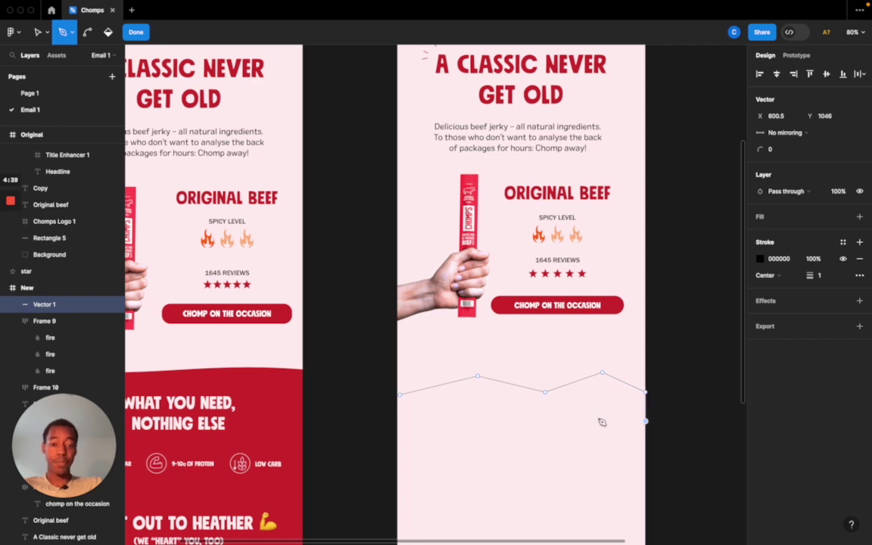
left_click(400, 420)
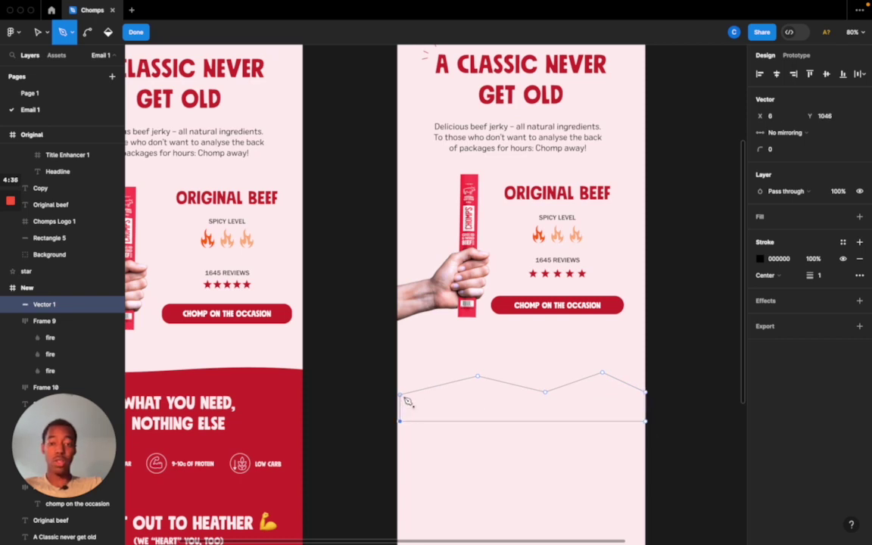
left_click(401, 394)
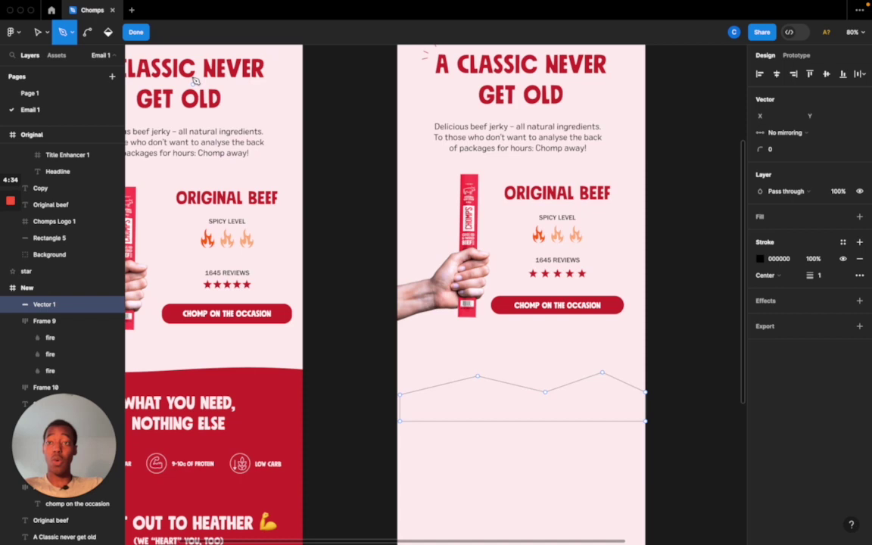
left_click(138, 33)
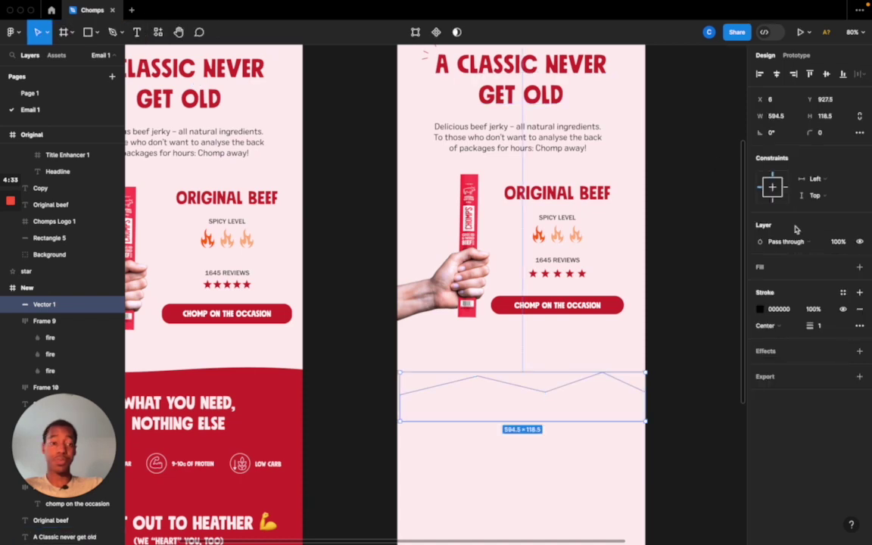
Remove the zigzag shape's stroke and fill it with the red D02C2F sampled from the original design's red section.
left_click(858, 310)
left_click(859, 266)
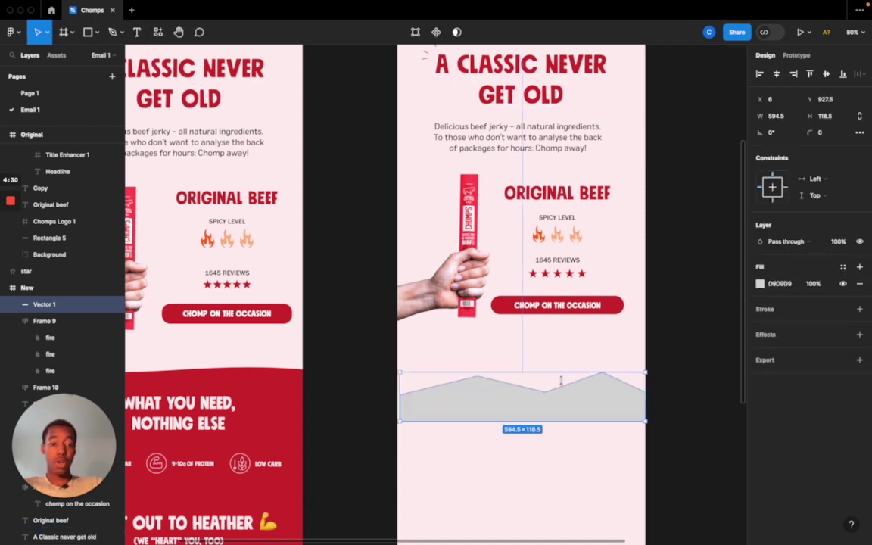
left_click(762, 284)
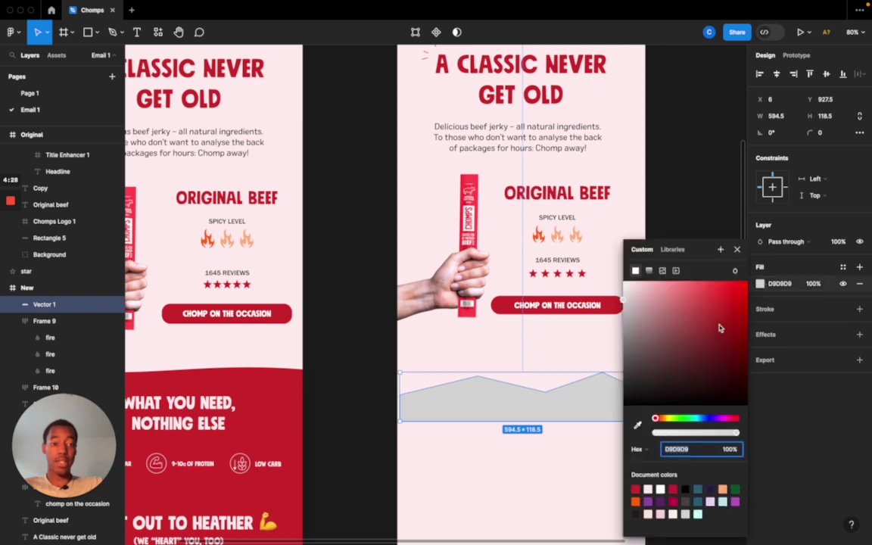
left_click(637, 425)
left_click(270, 397)
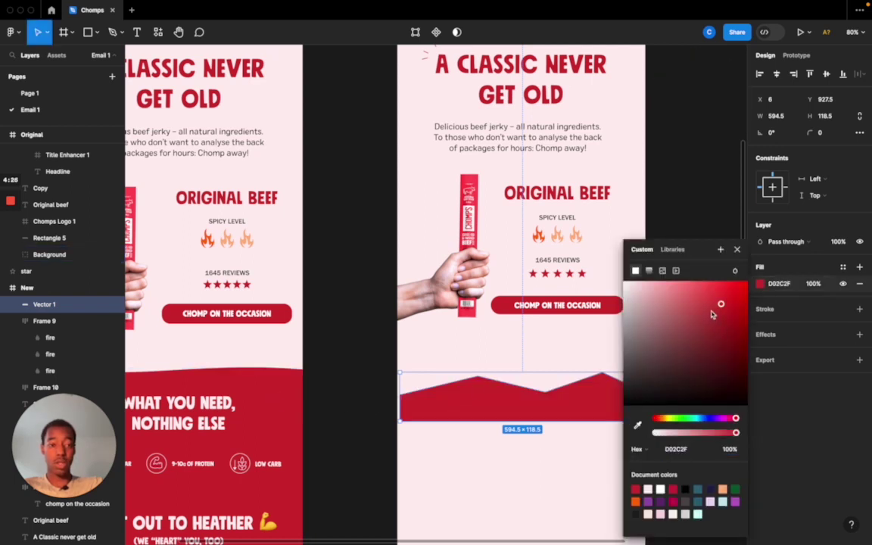
left_click(737, 251)
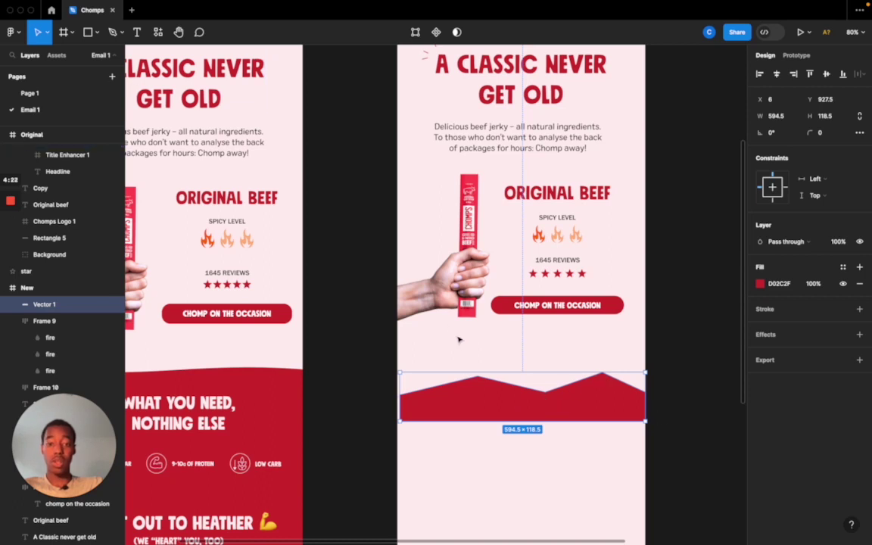
Bend the peak and valley points along the red shape's top edge into smooth curves to form a wave.
left_click(415, 32)
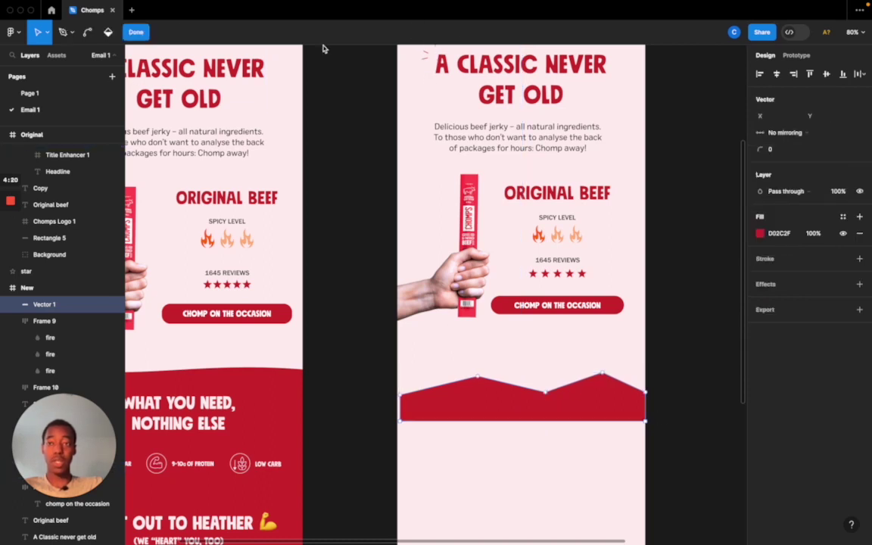
left_click_drag(479, 380, 608, 374)
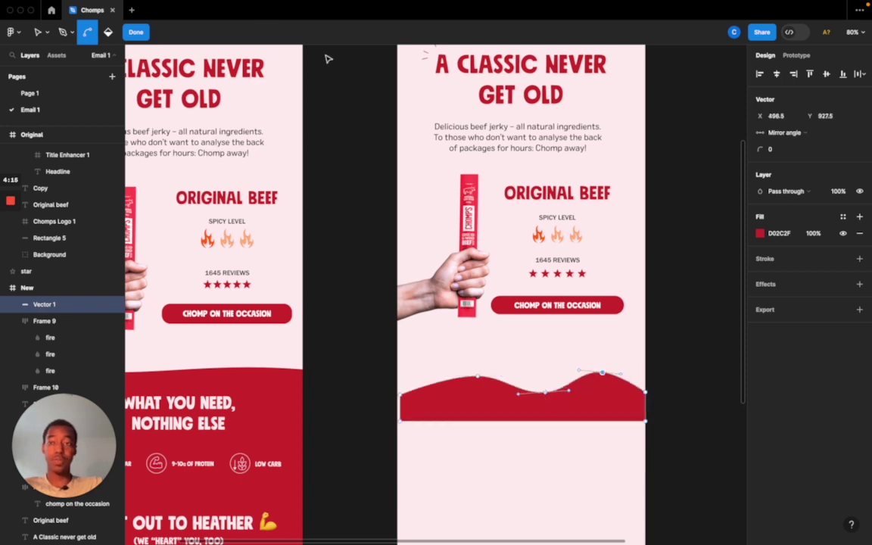
left_click(136, 33)
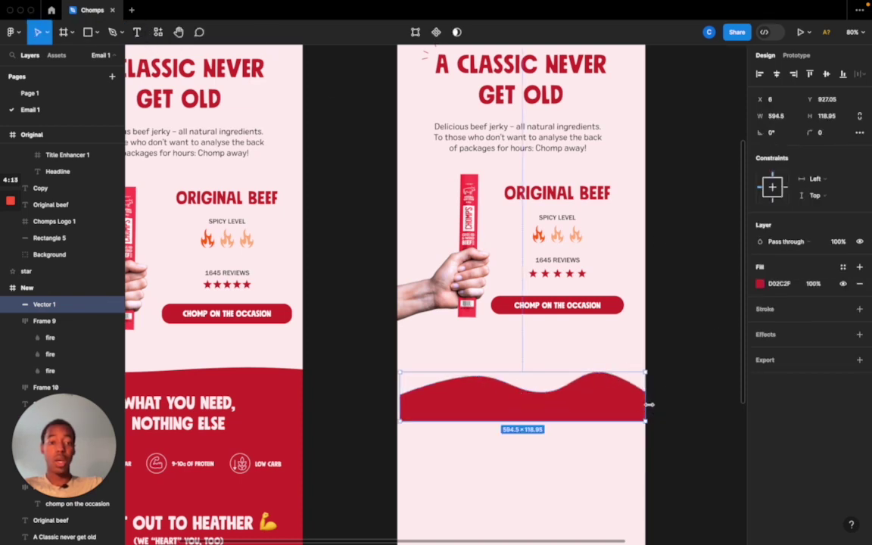
Stretch the wave shape to 2356 wide and shift it horizontally to X -1271.
left_click_drag(649, 404, 726, 388)
scroll(569, 388, "left", 5)
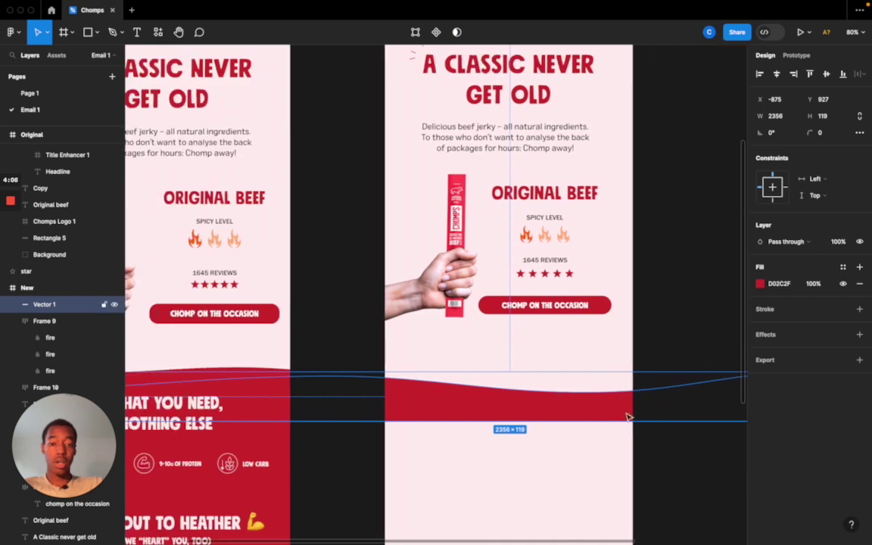
left_click_drag(647, 419, 507, 405)
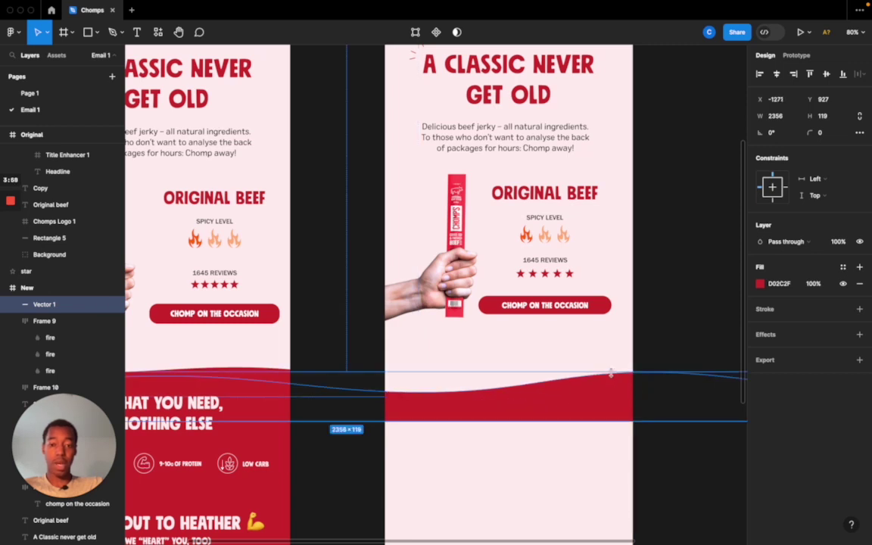
Reduce the wave shape's height to 89 and move it up to Y 927.
left_click_drag(628, 370, 631, 386)
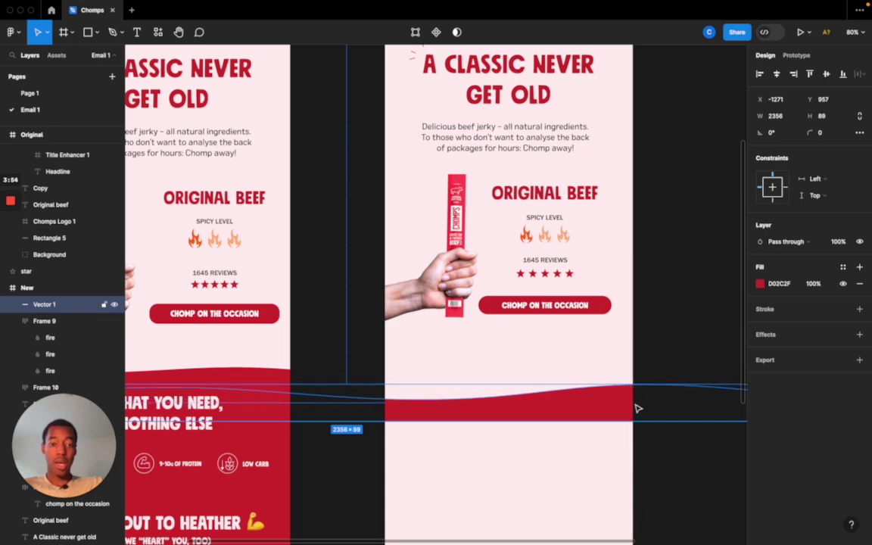
key("shift+Up")
key("shift+Up")
key("shift+Up")
key("shift+Up")
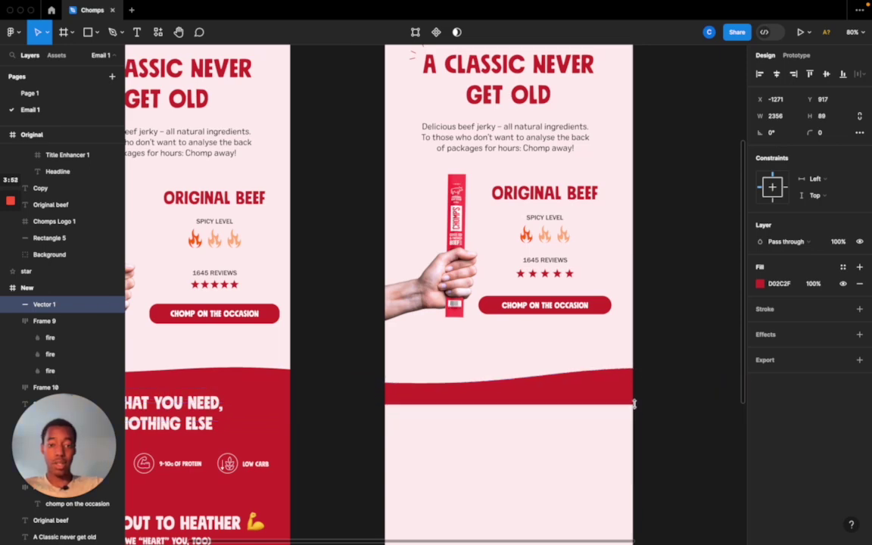
key("shift+Down")
scroll(636, 409, "down", 5)
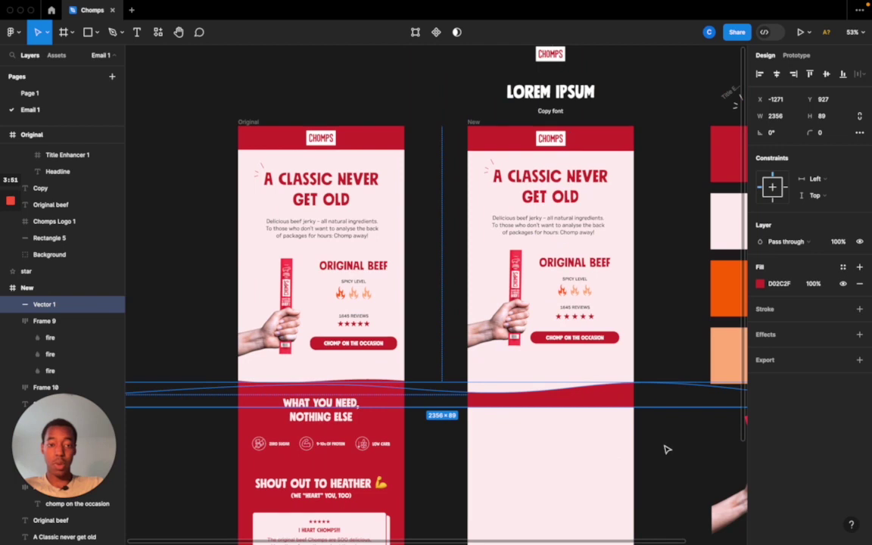
left_click(664, 450)
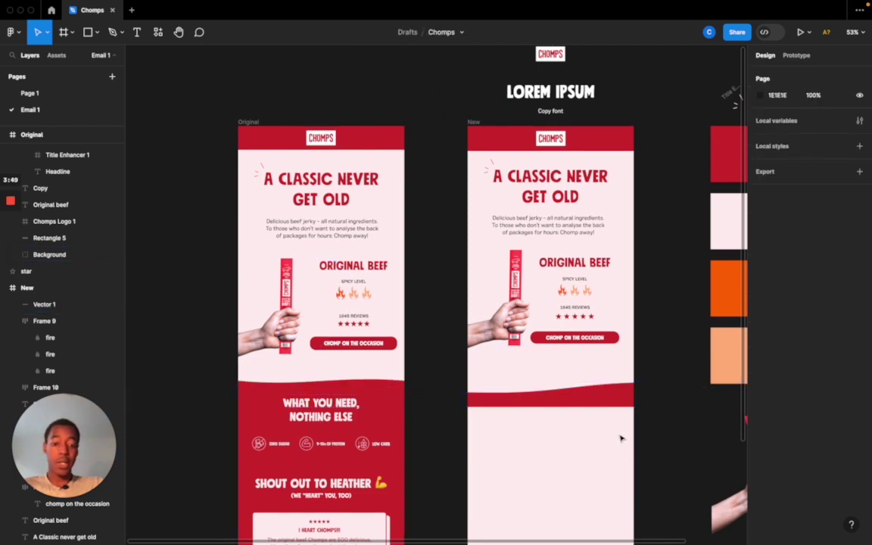
Draw a 600 × 949 rectangle from the wave down to the frame's bottom and fill it with the original's red D02C2F.
key("r")
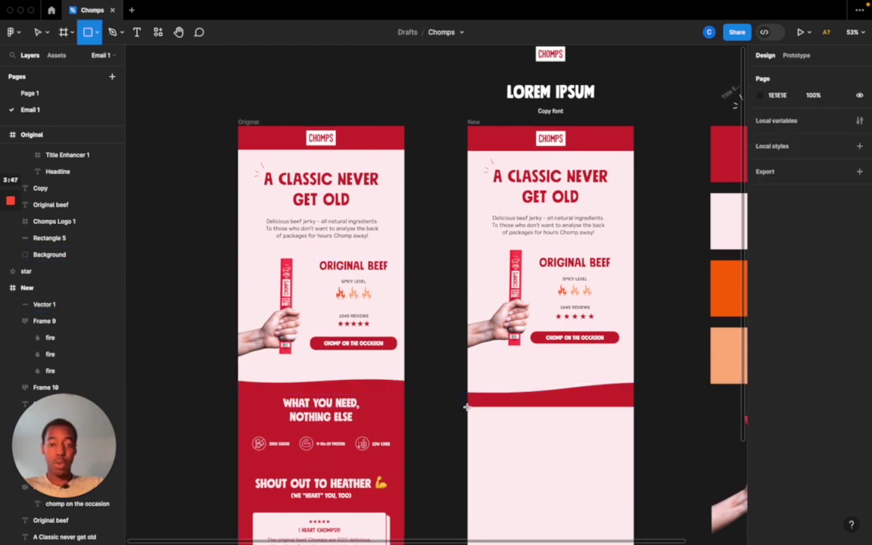
mouse_move(467, 407)
left_mouse_down()
mouse_move(510, 471)
mouse_move(628, 539)
mouse_move(628, 496)
mouse_move(637, 518)
left_mouse_up()
key("i")
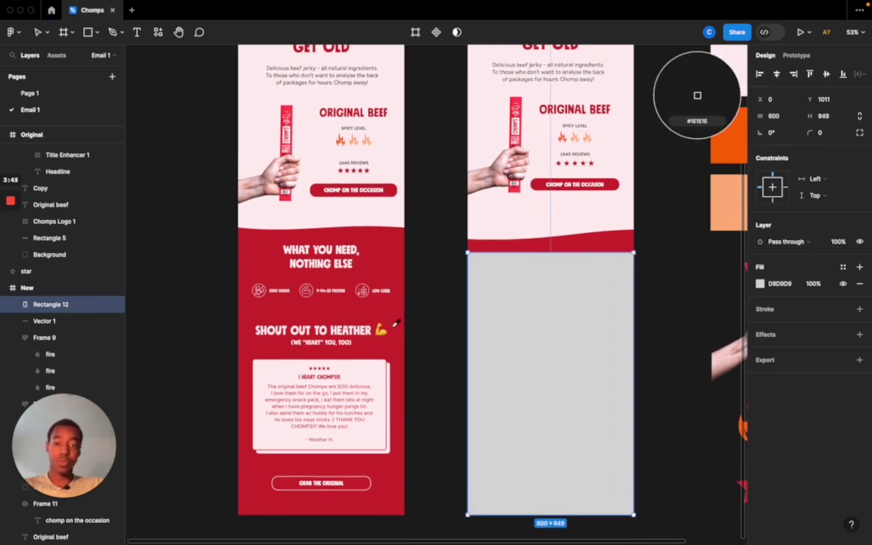
left_click(389, 311)
Lock the red rectangle and the wave shape together so they cannot be selected on the canvas.
left_click(442, 232)
left_click_drag(441, 231, 556, 352)
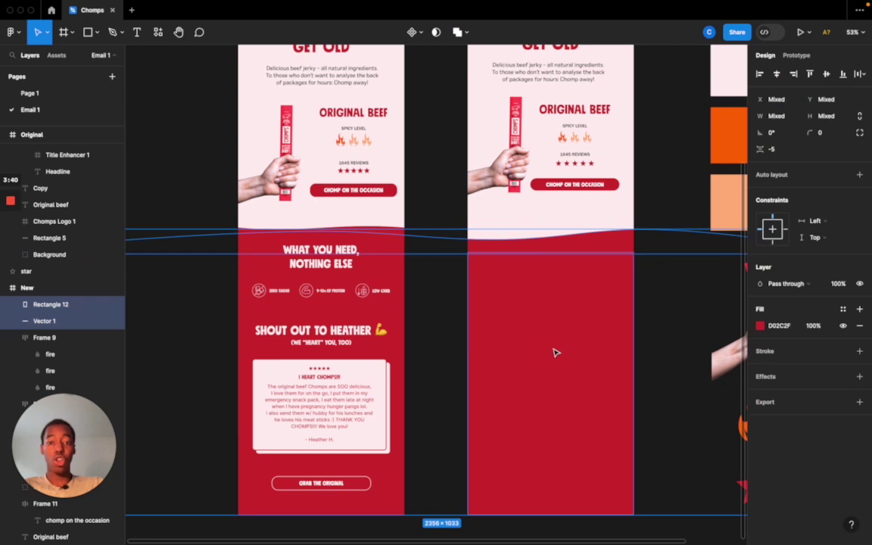
left_click(103, 305)
left_click(458, 314)
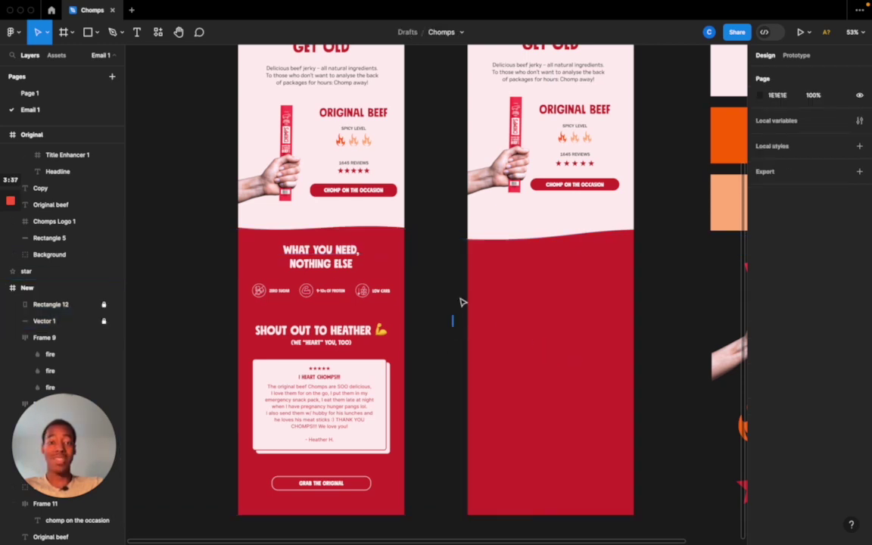
left_click_drag(454, 324, 612, 273)
Duplicate the Original Beef title in the New frame, place the copy below the wave on the red area, and fill it with FFFFFF.
scroll(605, 259, "up", 3)
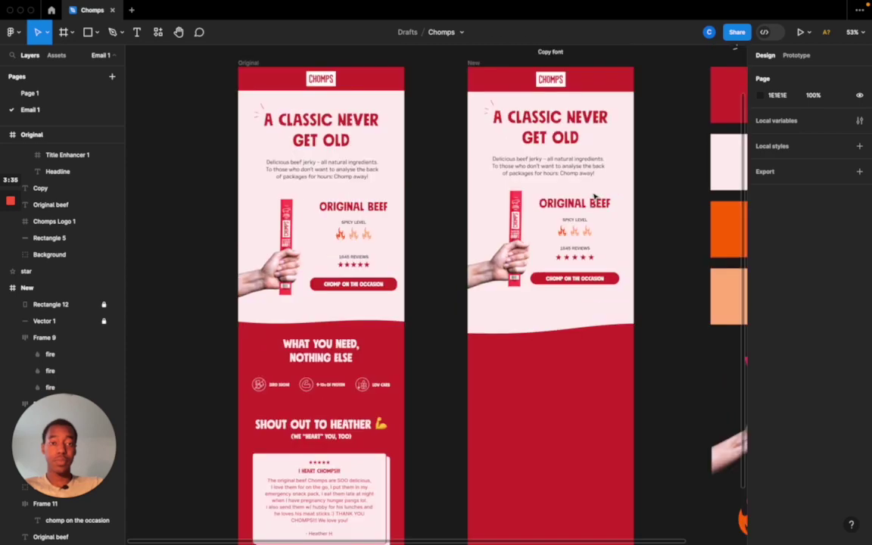
left_click(588, 209)
scroll(613, 252, "up", 5)
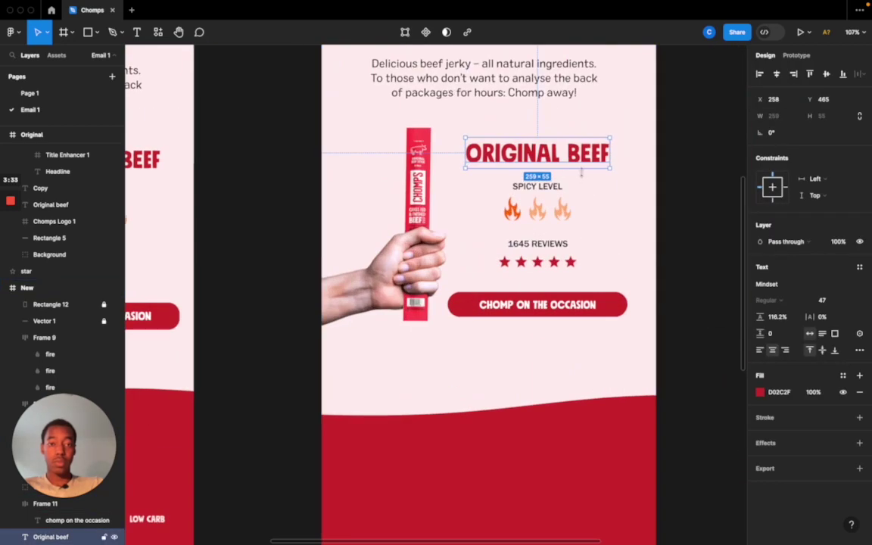
left_click_drag(526, 154, 471, 365)
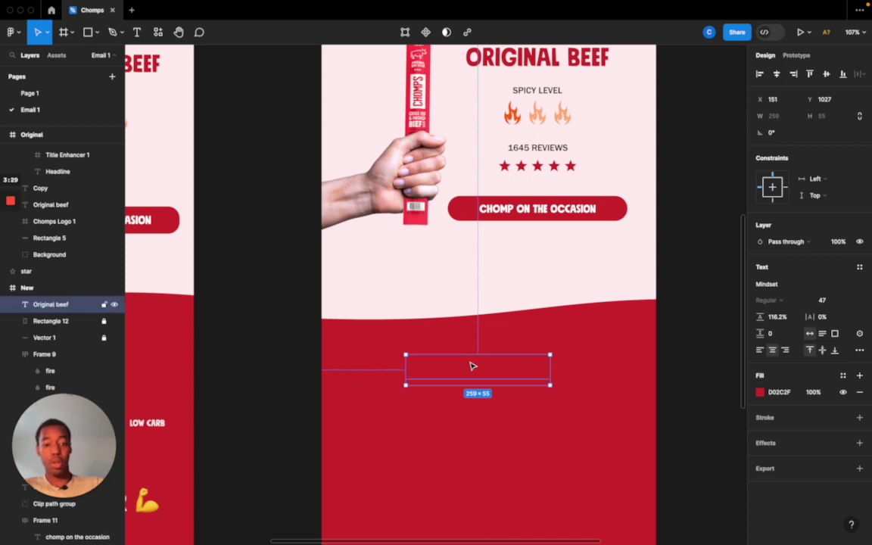
left_click(759, 392)
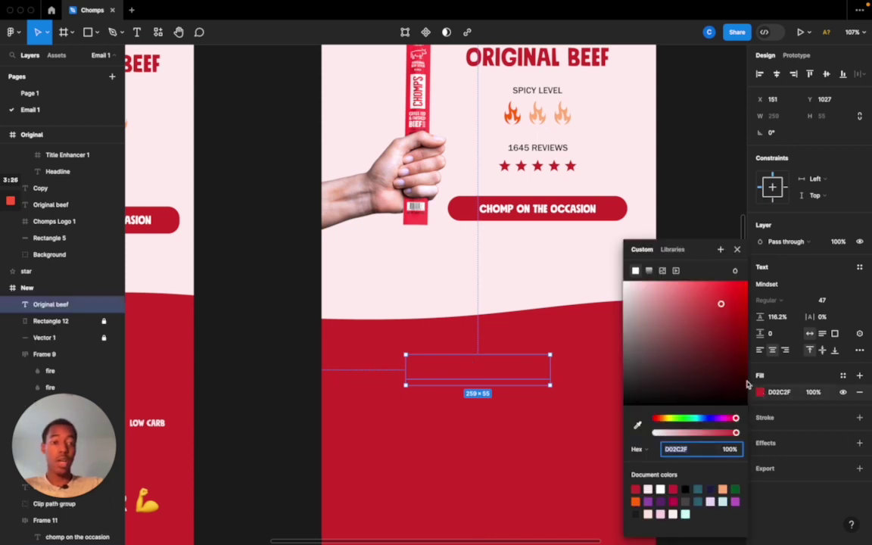
left_click(625, 281)
left_click(737, 250)
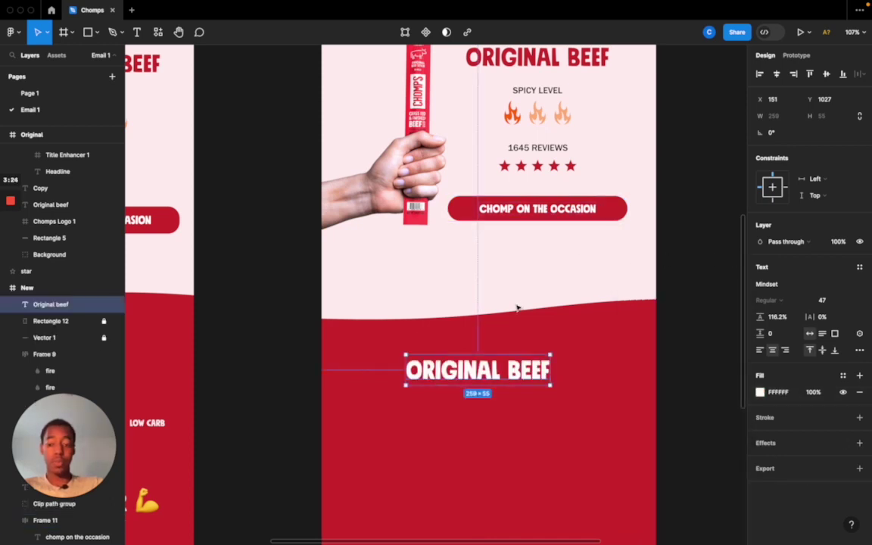
Replace the white title's text with the "What you need, nothing else" heading copied from the Original design.
scroll(477, 325, "left", 5)
double_click(321, 341)
key("ctrl+c")
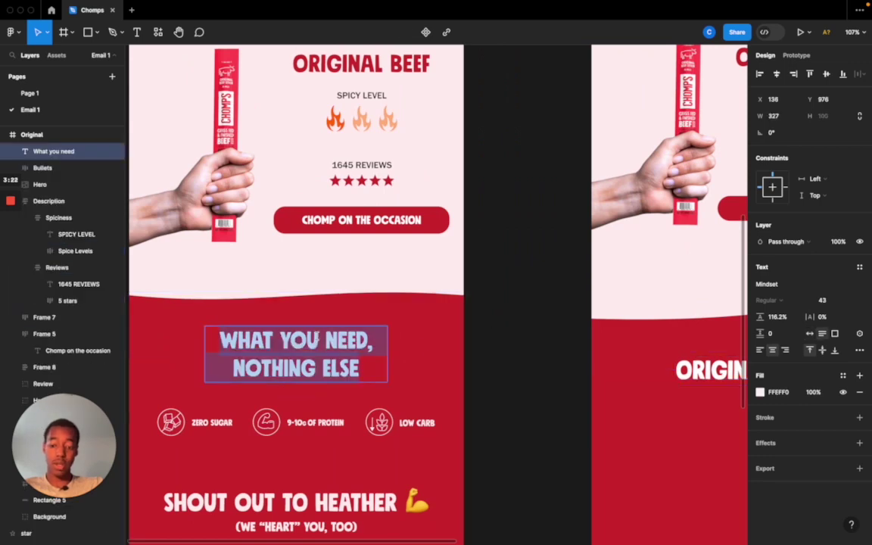
scroll(555, 381, "right", 5)
double_click(556, 383)
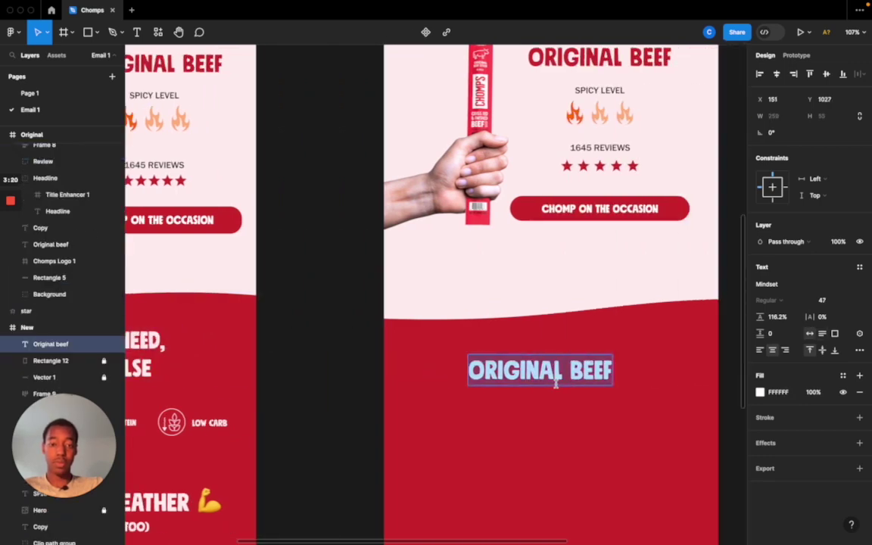
key("ctrl+v")
key("Escape")
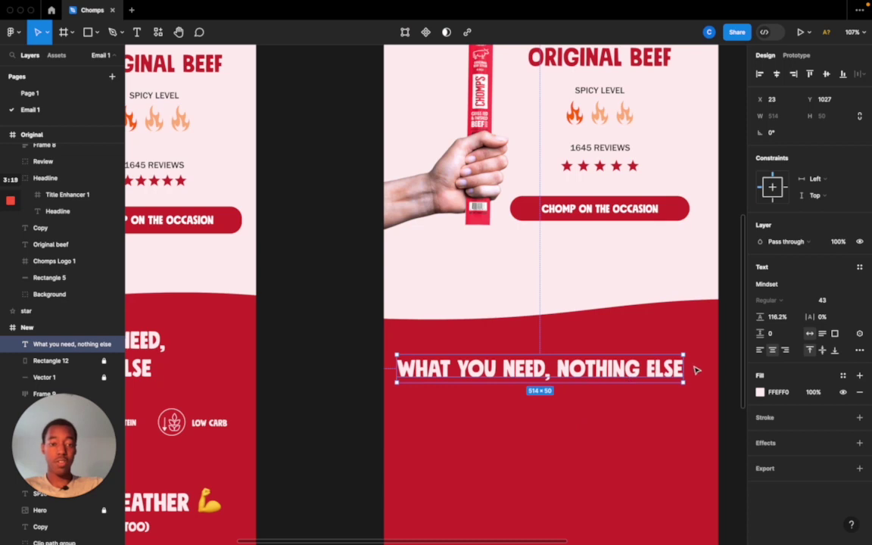
Narrow the new heading to 395 wide so it wraps onto two lines, and centre it horizontally in the frame at Y 1007.
left_click_drag(683, 369, 615, 366)
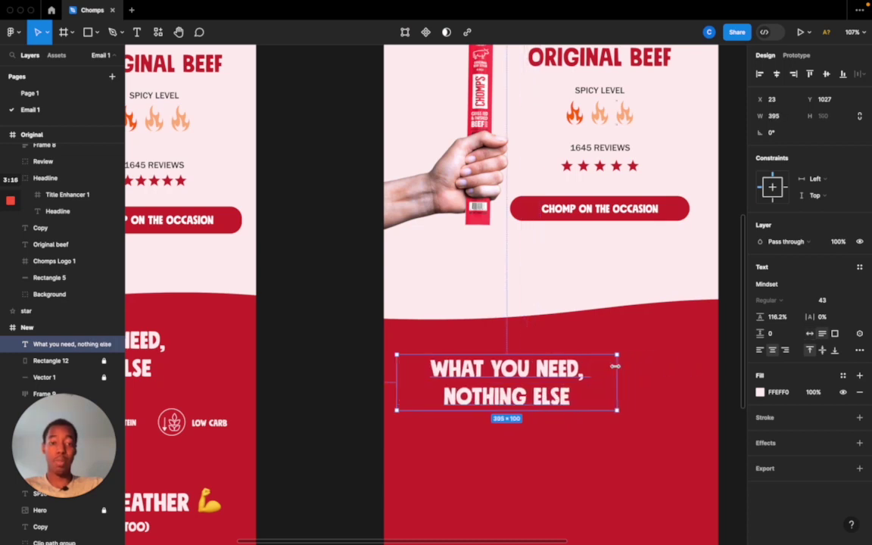
key("alt+h")
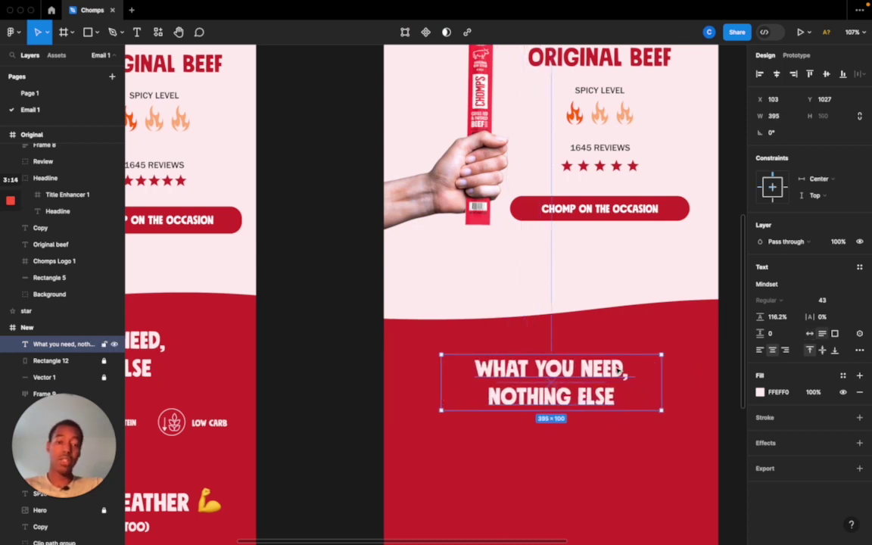
key("shift+Up")
key("shift+Up")
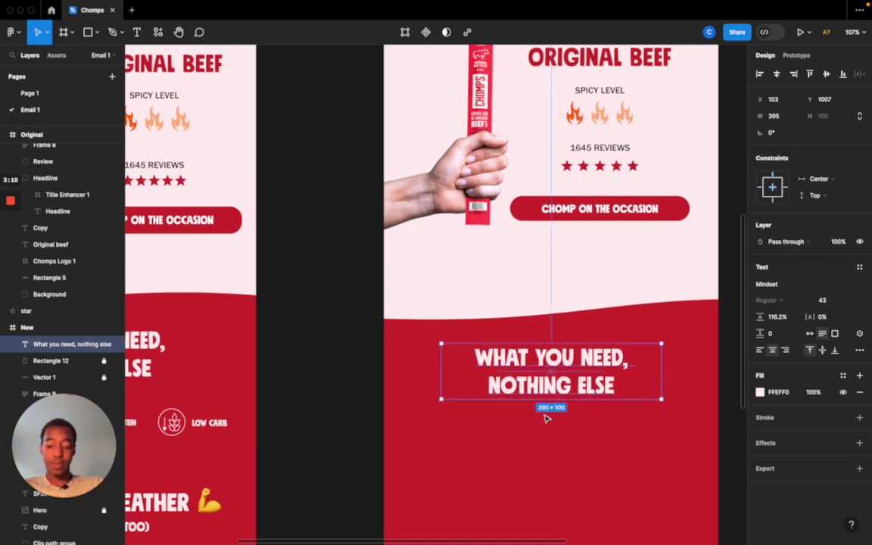
Copy the zero sugar icon from the Original's bullet row to below the new heading in the New frame.
scroll(550, 415, "down", 5)
scroll(543, 429, "left", 3)
scroll(543, 429, "left", 5)
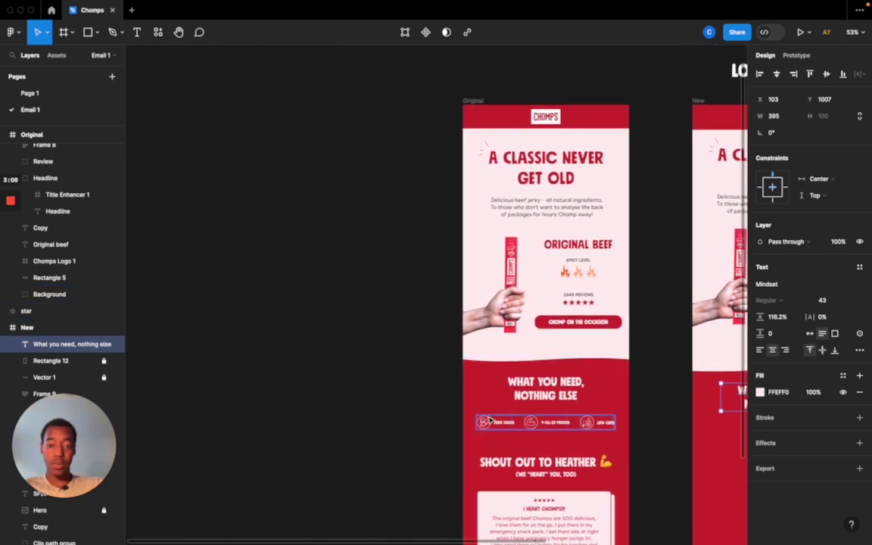
scroll(648, 488, "right", 5)
scroll(600, 433, "down", 3)
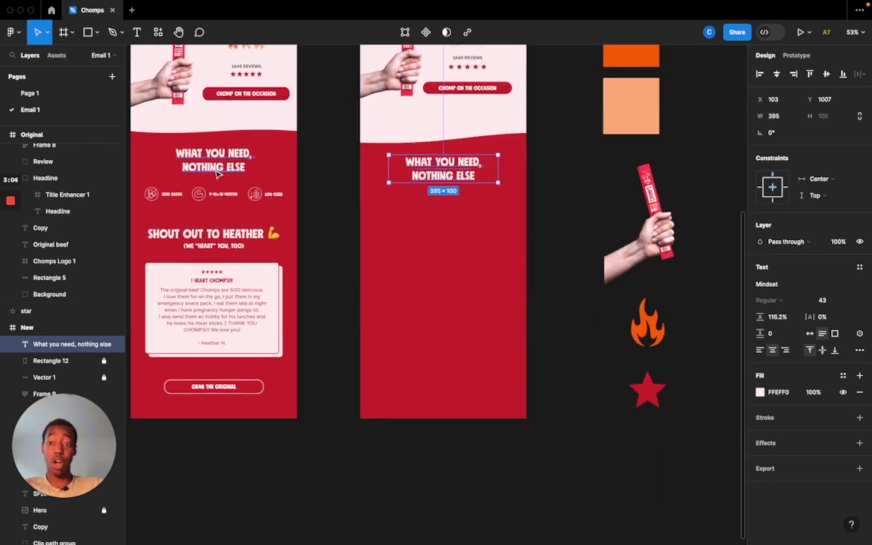
scroll(189, 189, "up", 6)
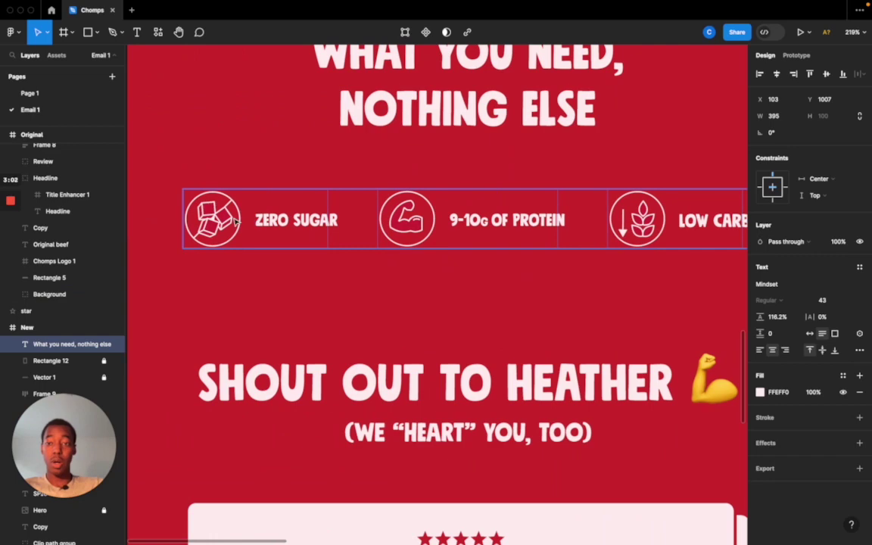
double_click(235, 221)
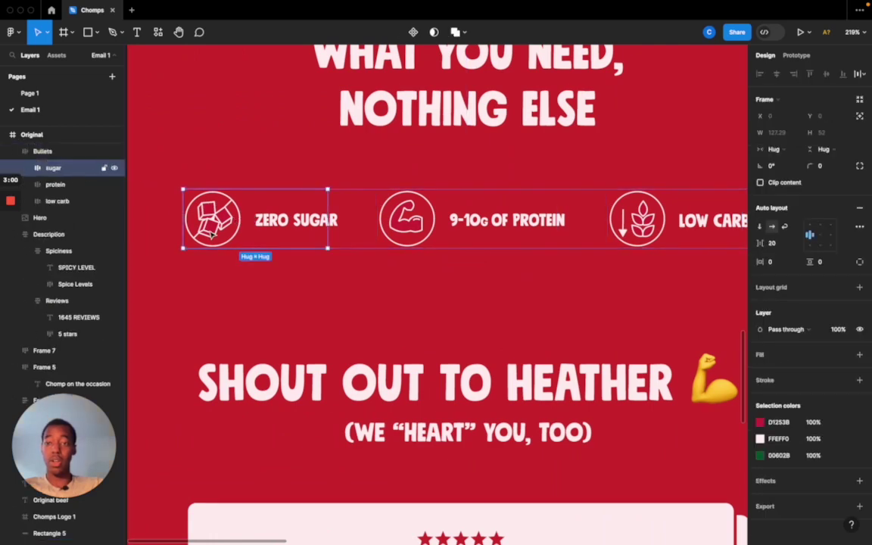
double_click(214, 231)
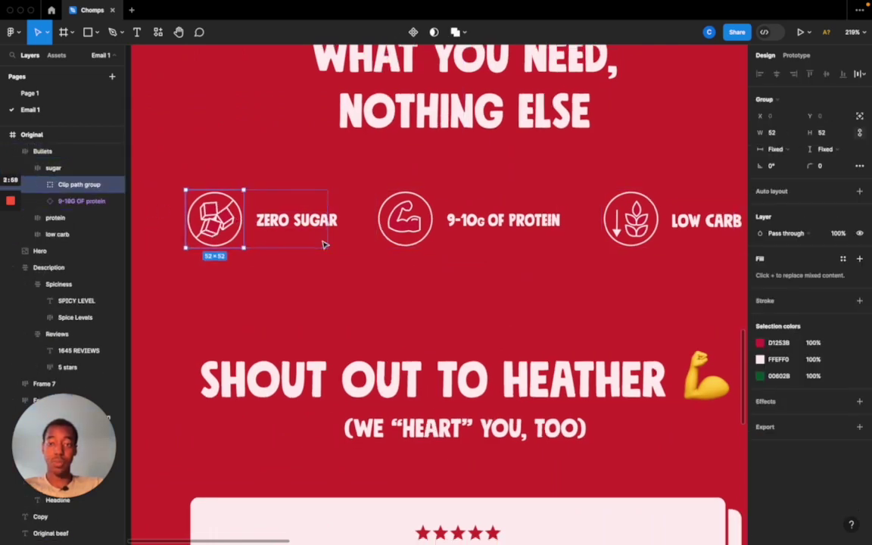
scroll(324, 244, "down", 4)
left_click_drag(269, 228, 639, 256)
Copy the flexed-arm protein icon from the Original's bullet row into the New frame, to the right of the sugar icon.
left_click(261, 221)
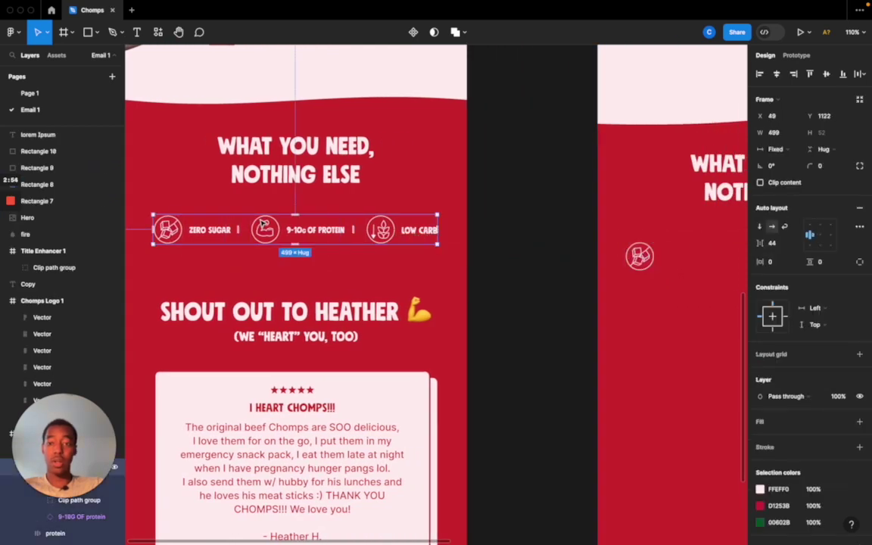
double_click(263, 227)
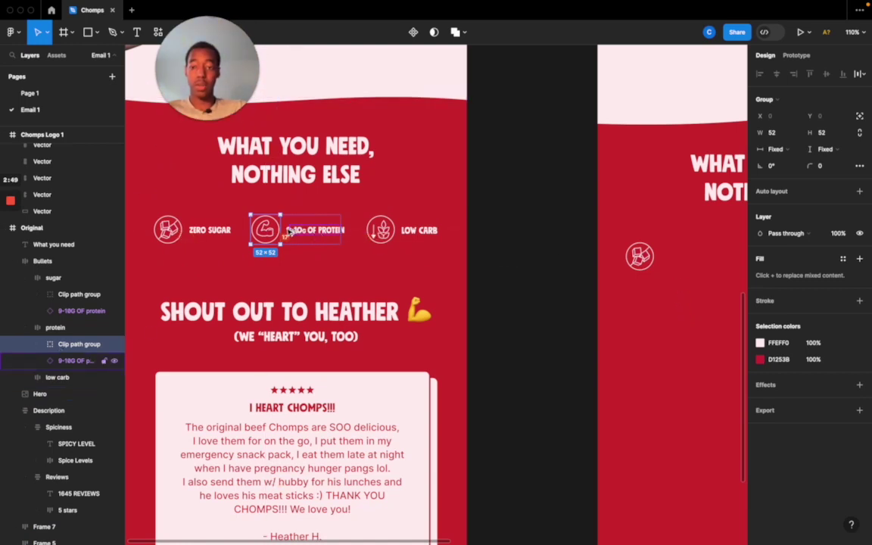
left_click_drag(271, 231, 655, 266)
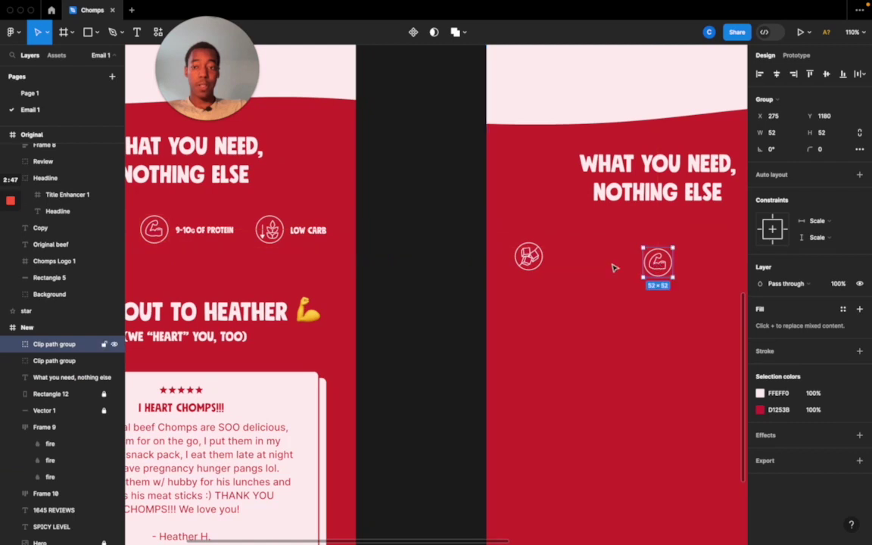
Copy the low carb wheat icon from the Original's bullet row into the New frame, to the right of the protein icon.
double_click(268, 226)
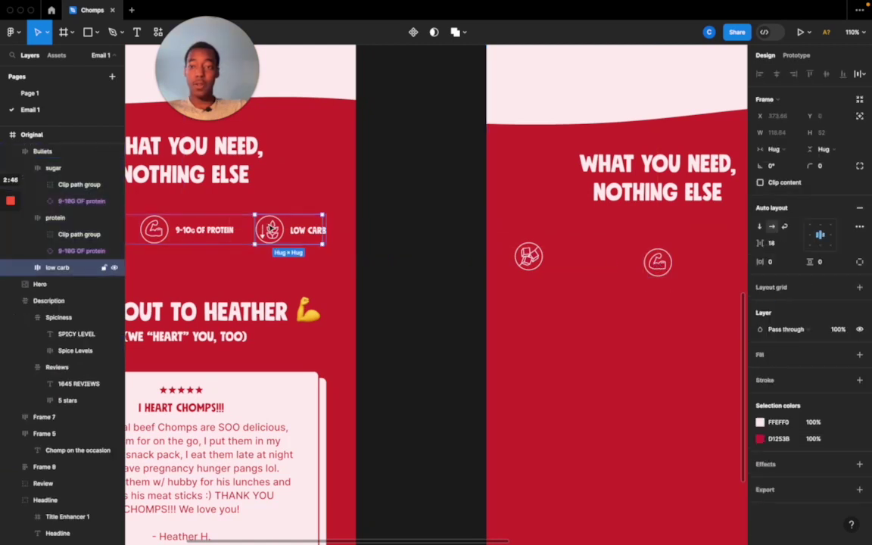
left_click(26, 267)
left_click(50, 284)
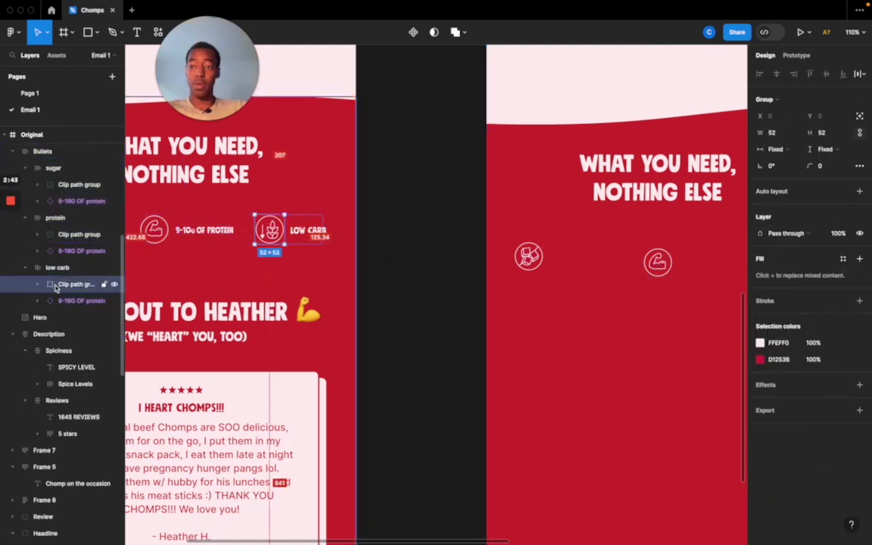
left_click_drag(270, 229, 608, 247, "alt")
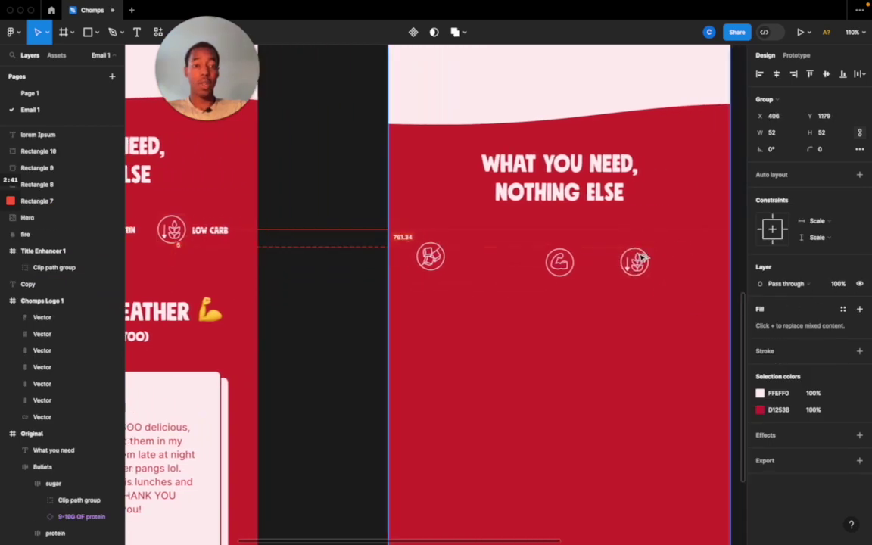
Combine the three copied icons into one aligned horizontal auto layout row with a spacing of 138.
left_click_drag(655, 329, 407, 225)
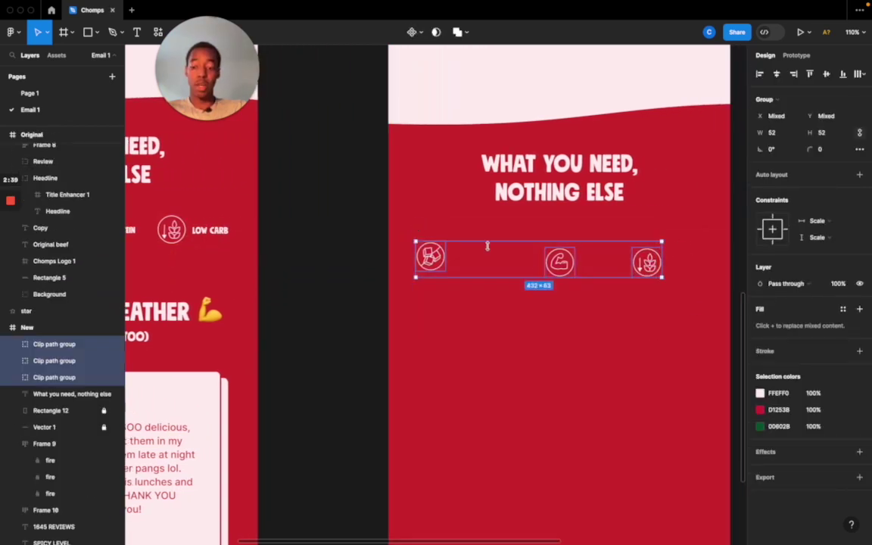
key("shift+a")
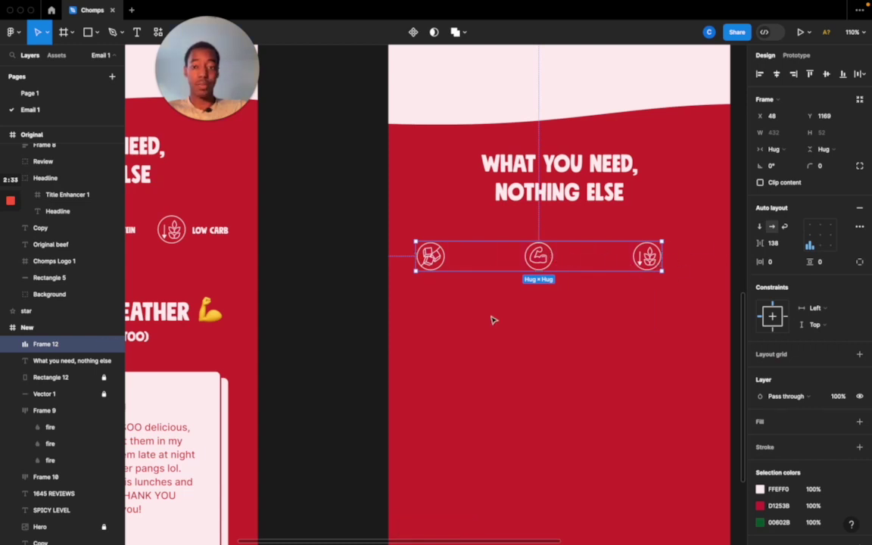
left_click(562, 220)
Duplicate the "What you need, nothing else" heading below the icon row and reduce the copy's font size to 14.
left_click(578, 197)
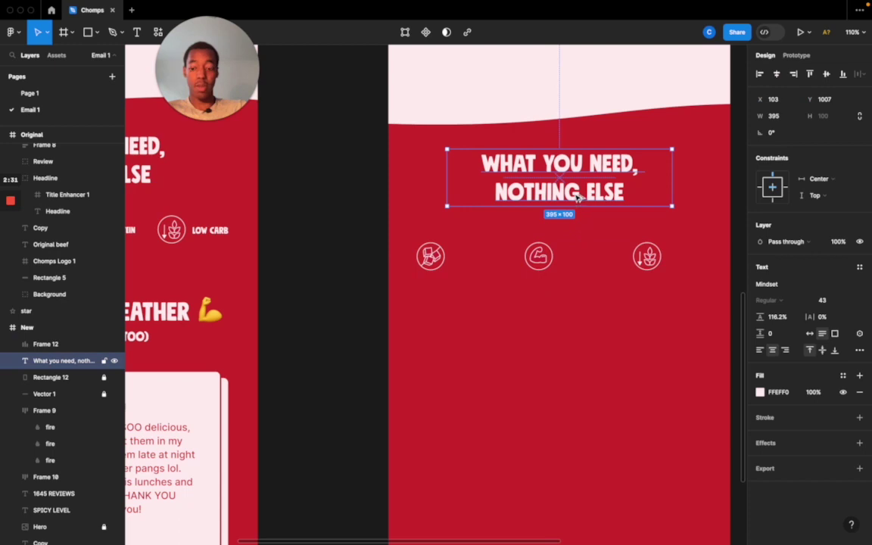
left_click_drag(578, 194, 539, 350)
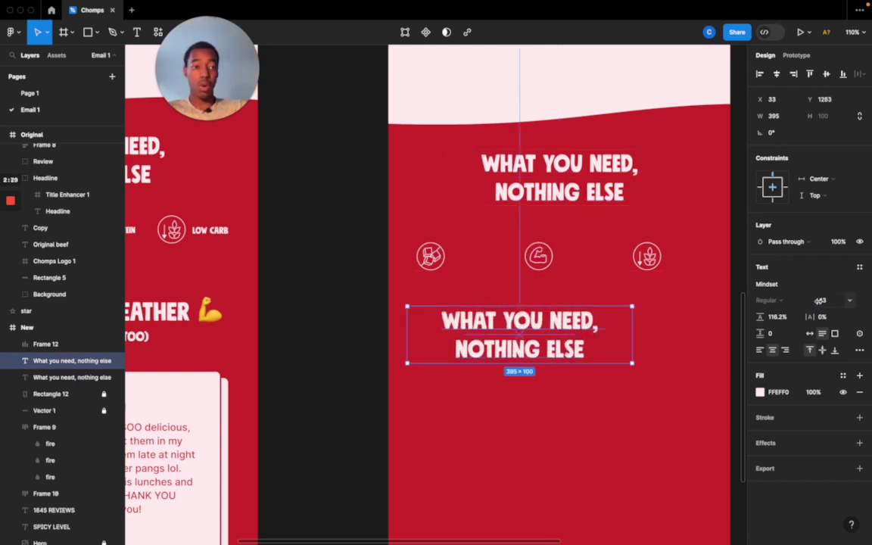
left_click_drag(816, 301, 763, 303)
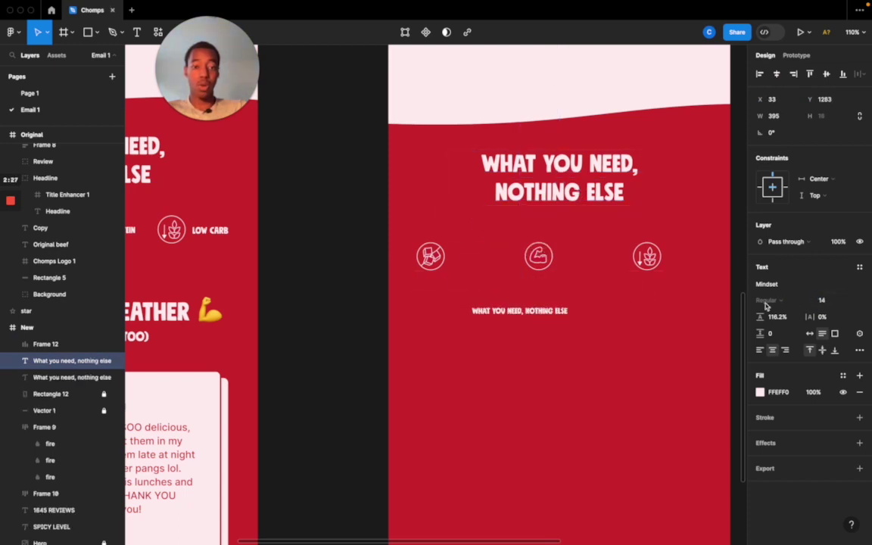
Rewrite the small text below the icon row as "Low carb".
double_click(554, 306)
type("L")
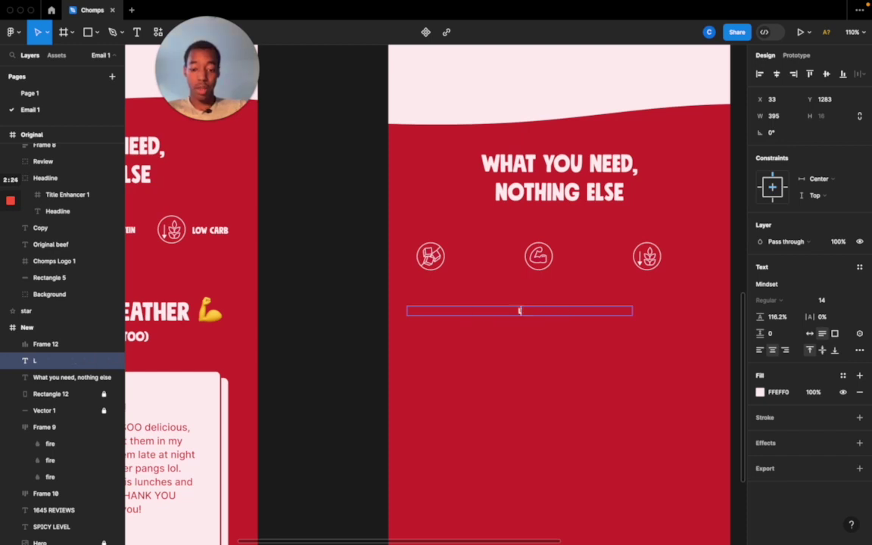
type("ow")
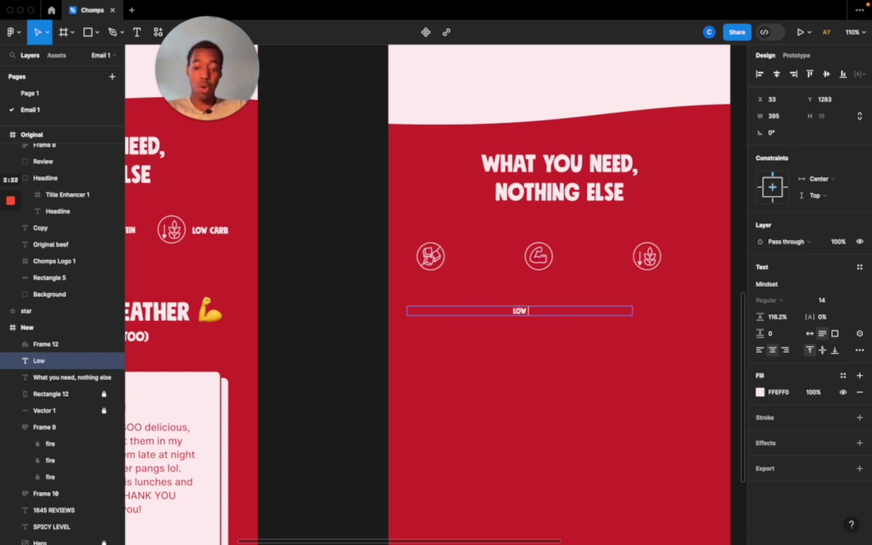
type(" carb")
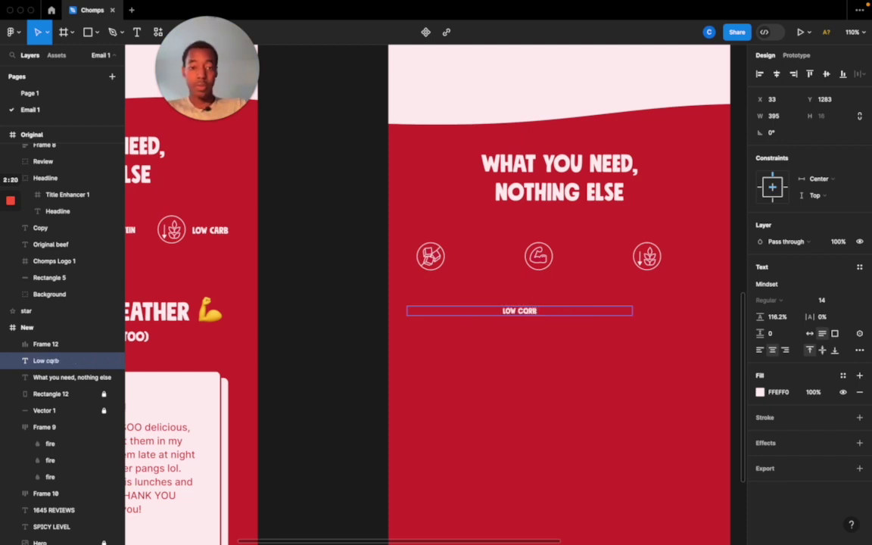
key("BackSpace")
key("BackSpace")
key("BackSpace")
type("arb")
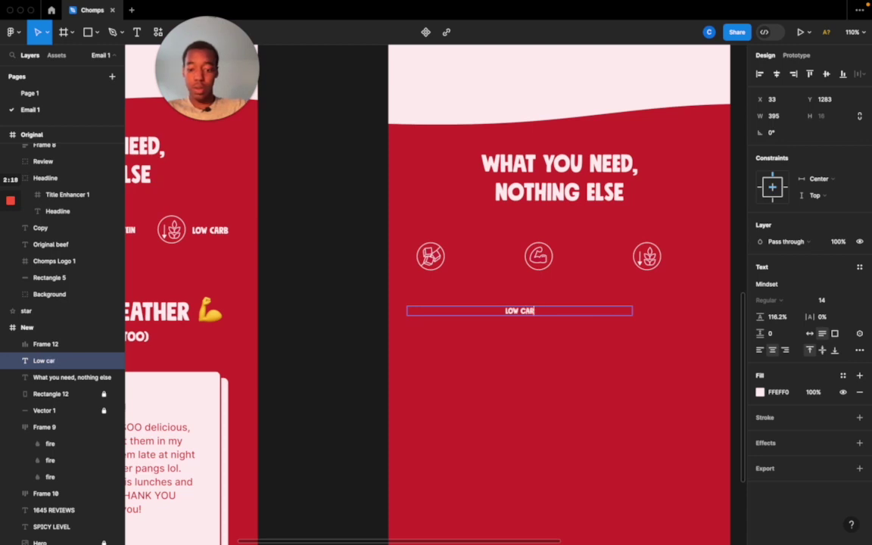
key("Escape")
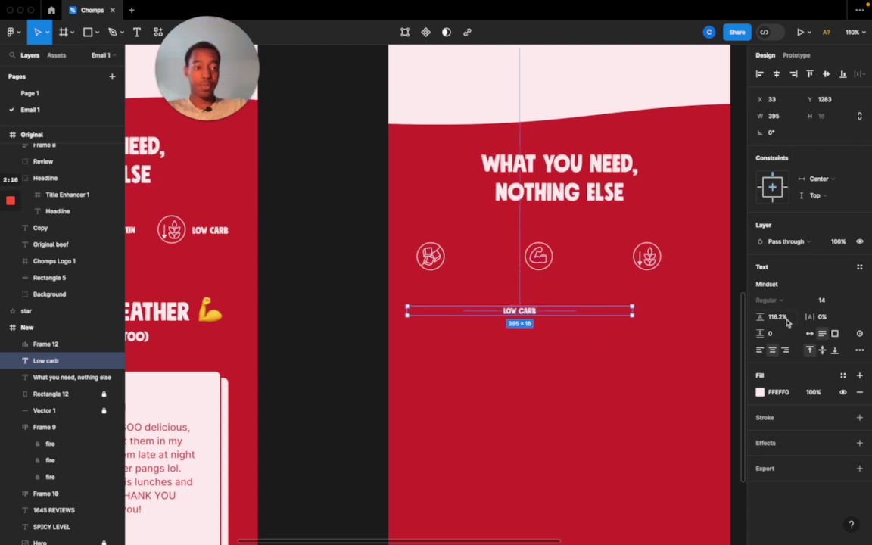
Set the "Low carb" label to auto width and place a duplicate slightly below and to its left.
left_click(810, 333)
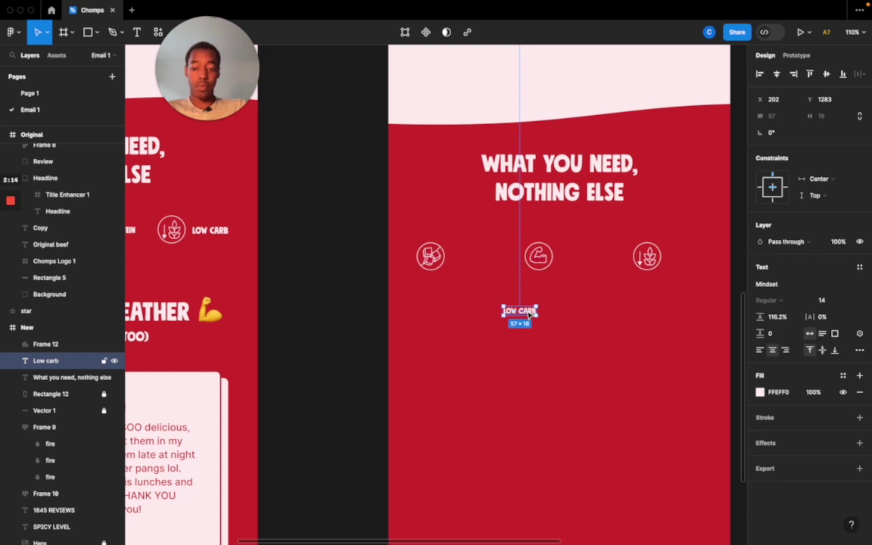
left_click_drag(529, 314, 496, 323)
Move the icon row to X 66, Y 1155 and lock it.
left_click(68, 327)
key("shift+a")
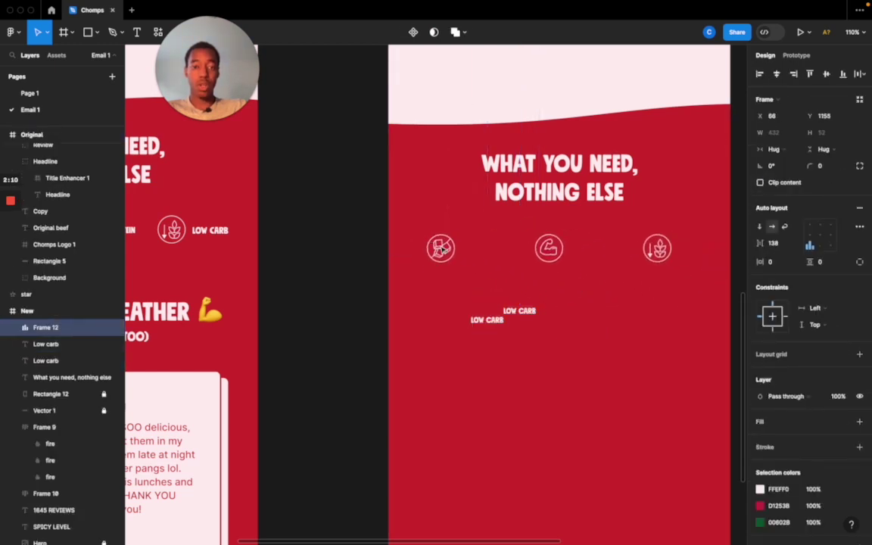
left_click(104, 327)
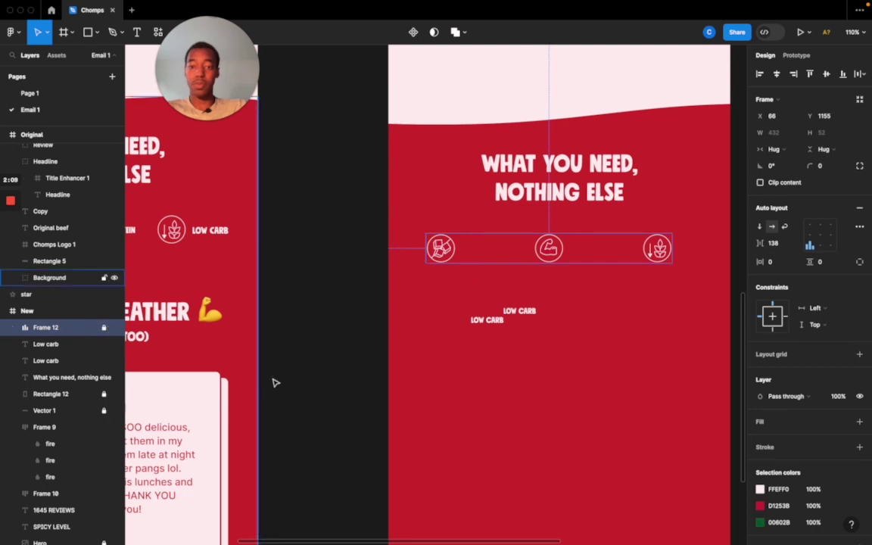
Move the lower "Low carb" label to X 135, Y 1173, beside the first icon in the New frame.
left_click(435, 346)
left_click(492, 321)
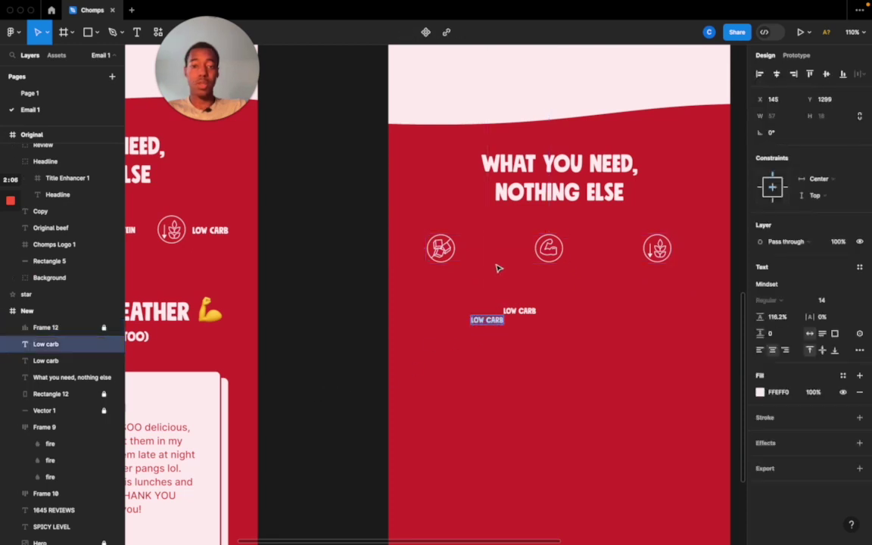
left_click_drag(478, 312, 593, 256)
key("Delete")
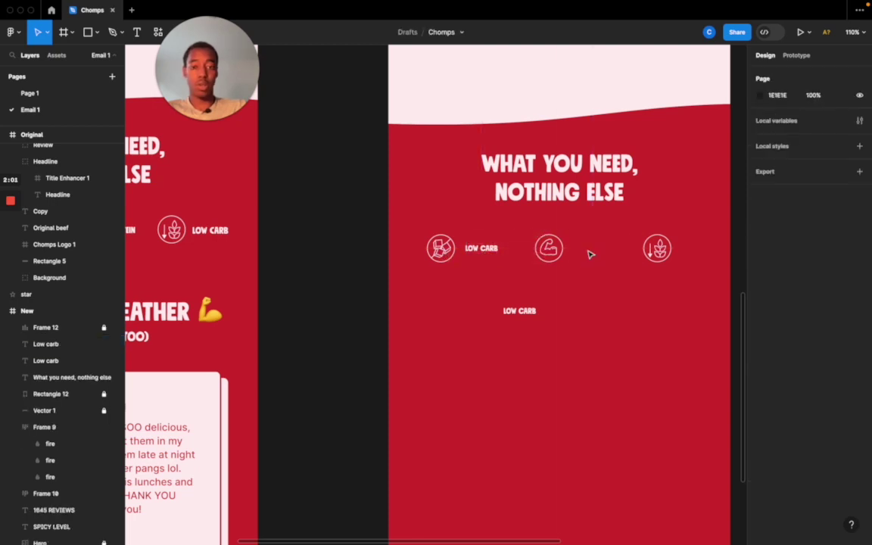
Set the "Low carb" label's font size to 16 and place duplicates of it beside the arm and wheat icons.
left_click(479, 248)
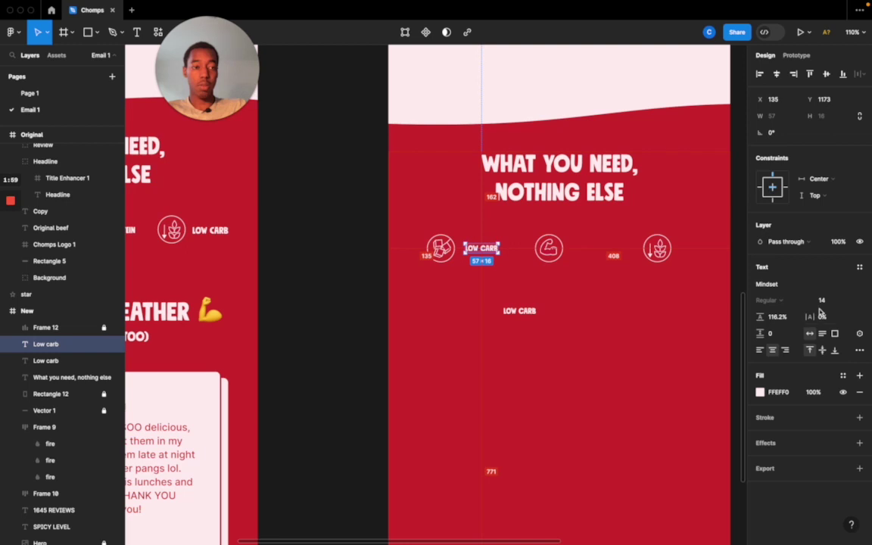
left_click_drag(821, 302, 824, 302)
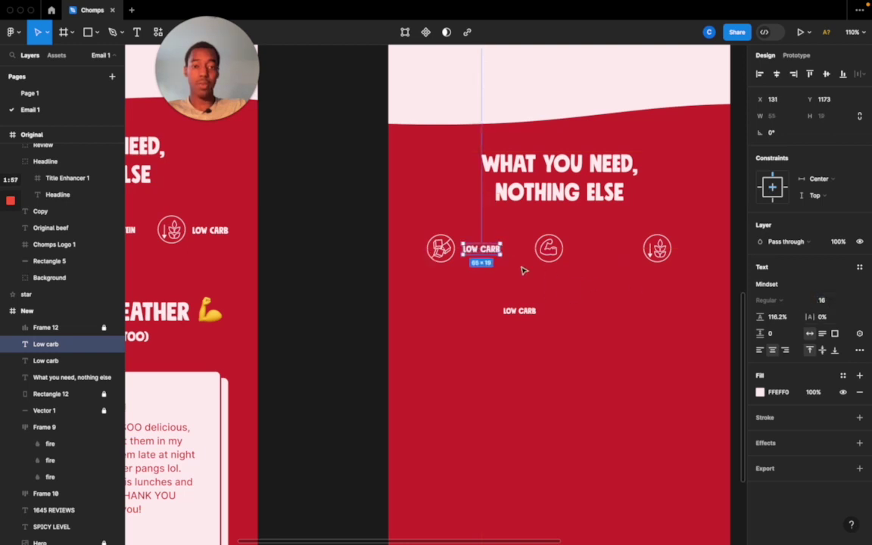
left_click_drag(479, 249, 685, 258)
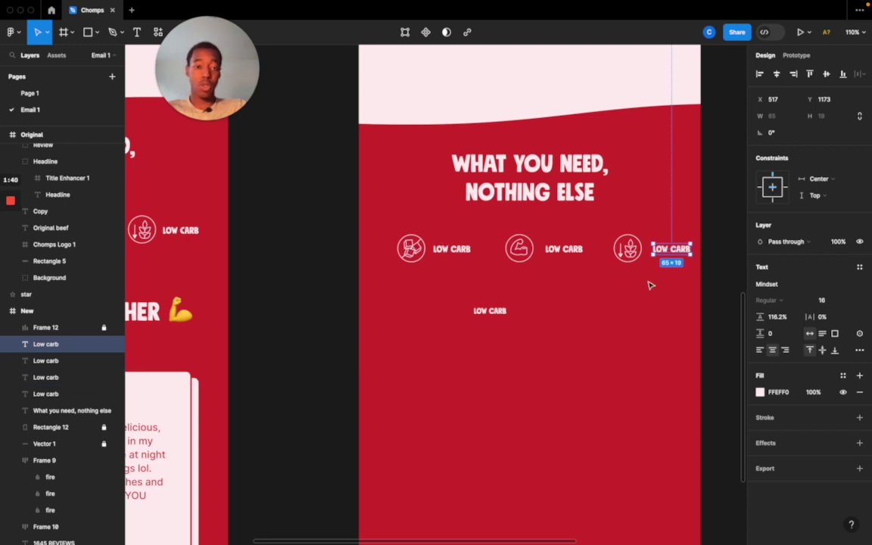
left_click(714, 291)
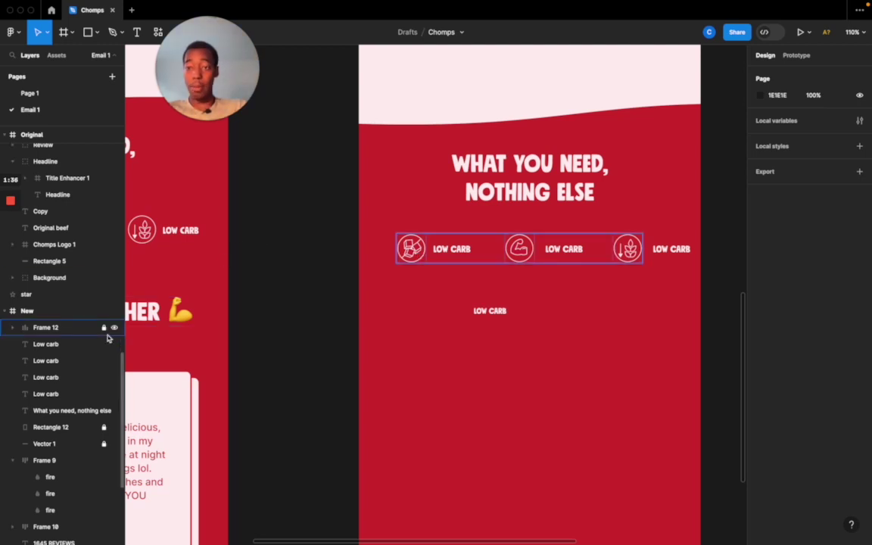
Group the icon row with its three labels and centre the group horizontally in the New frame.
left_click_drag(389, 277, 698, 235)
left_click(707, 288)
left_click_drag(703, 289, 402, 234)
left_click(670, 249)
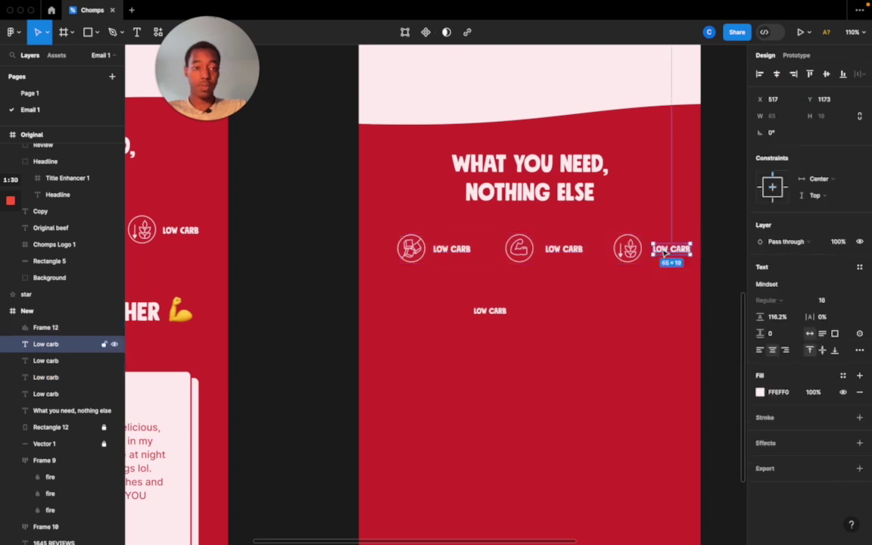
left_click_drag(701, 283, 399, 227)
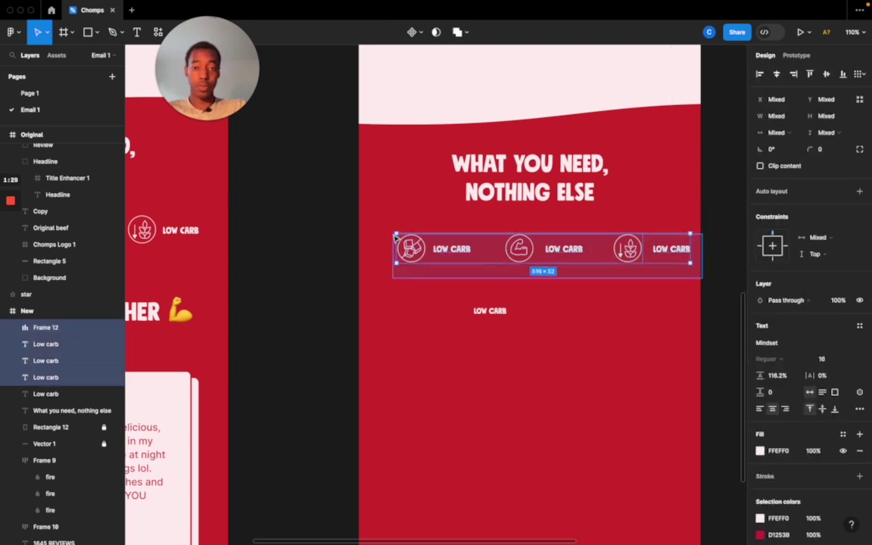
key("super+g")
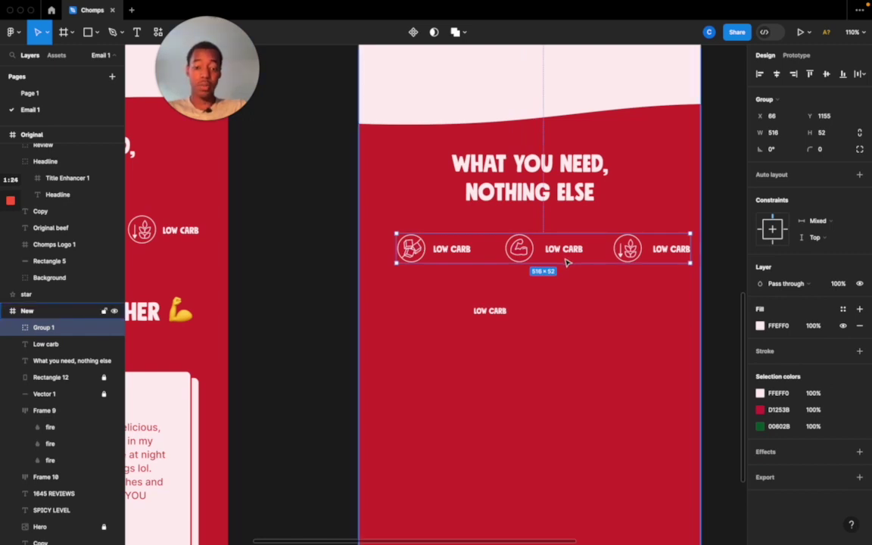
key("alt+h")
left_click(582, 292)
left_click(626, 254)
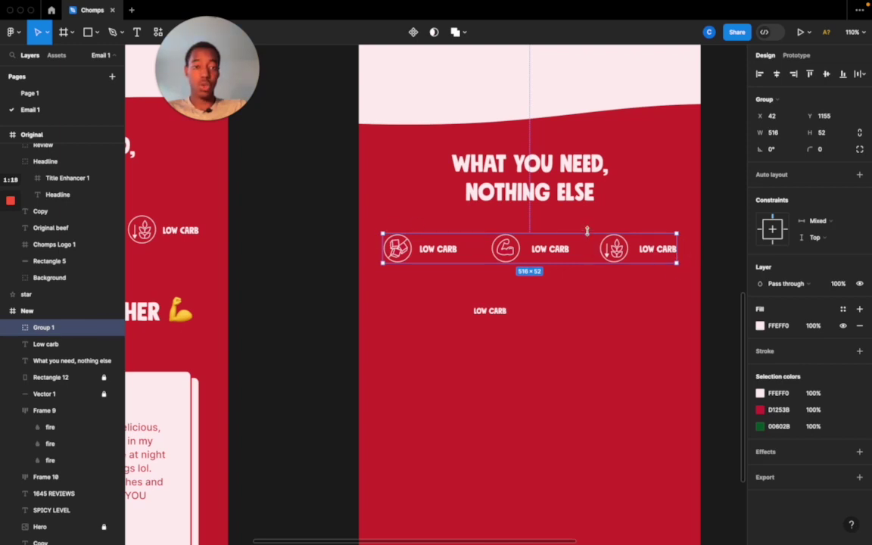
Scale the icon and label group down proportionally around its horizontal centre with the Scale tool.
scroll(588, 243, "up", 2)
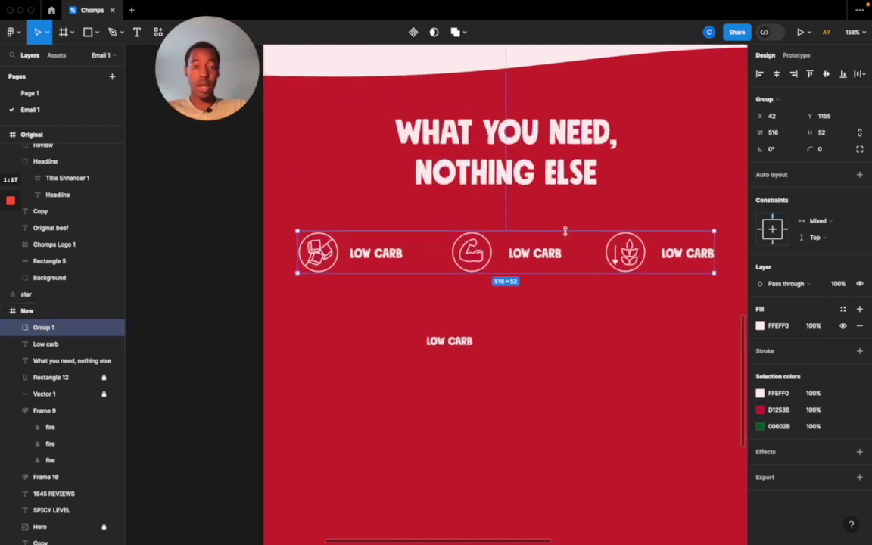
key("k")
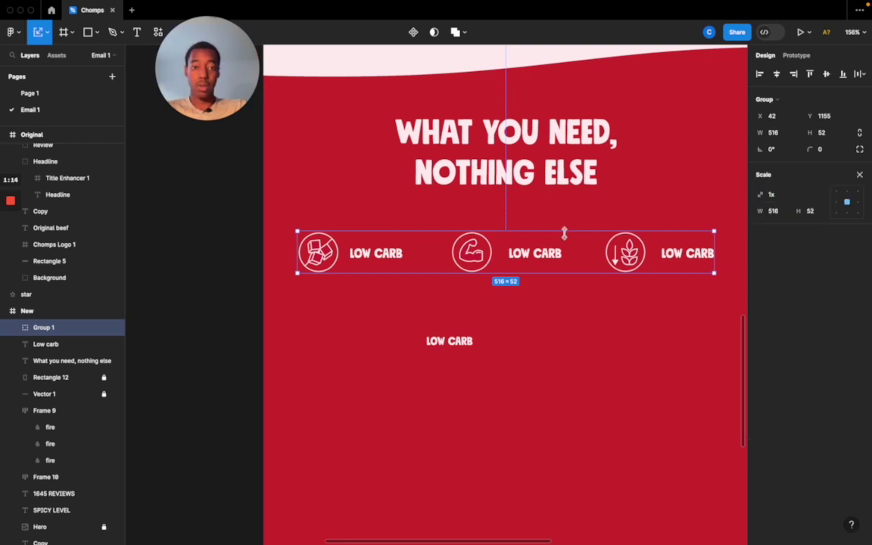
left_click_drag(565, 231, 566, 236)
key("shift+Up")
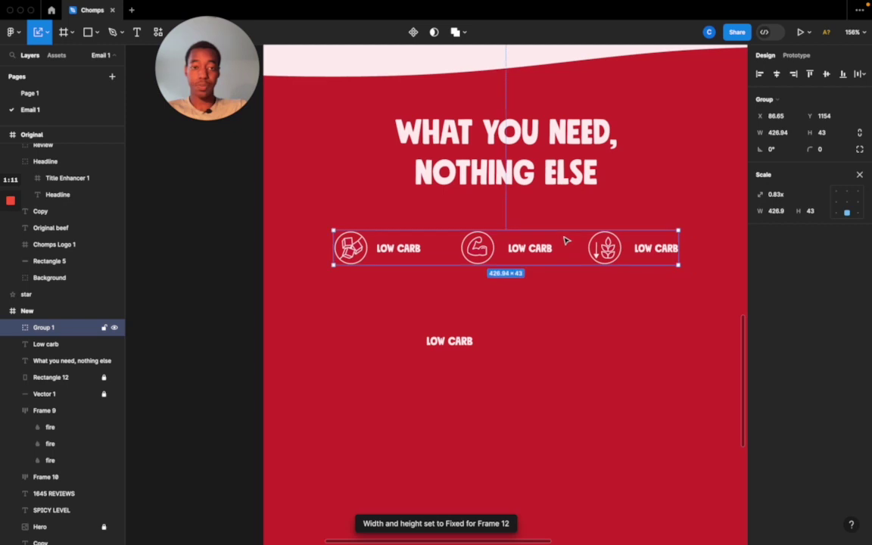
left_click_drag(564, 231, 565, 226)
key("Escape")
Delete the spare "Low carb" label below the icon row in the New frame.
scroll(574, 338, "down", 5)
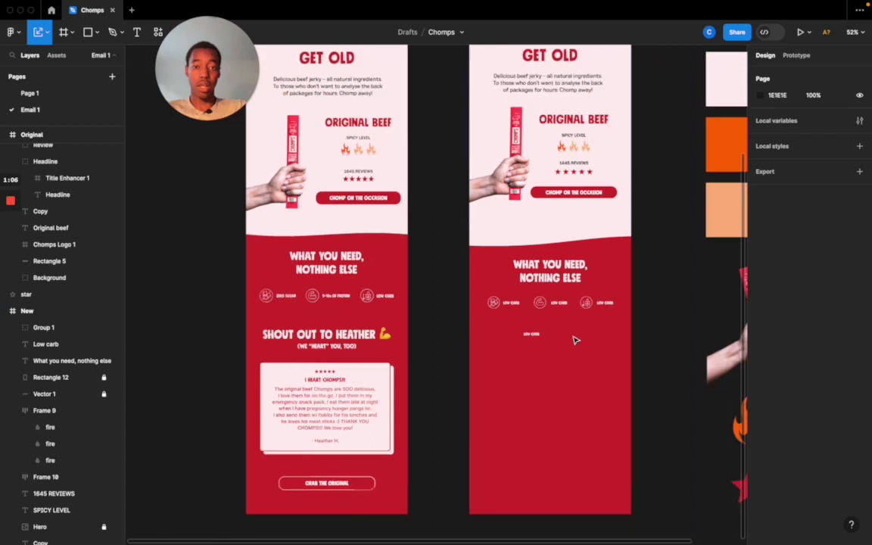
left_click(573, 339)
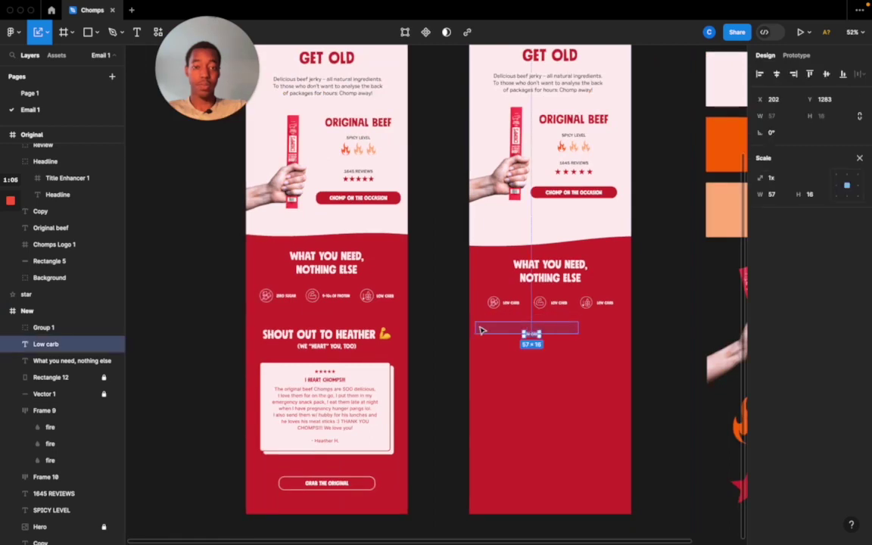
key("Delete")
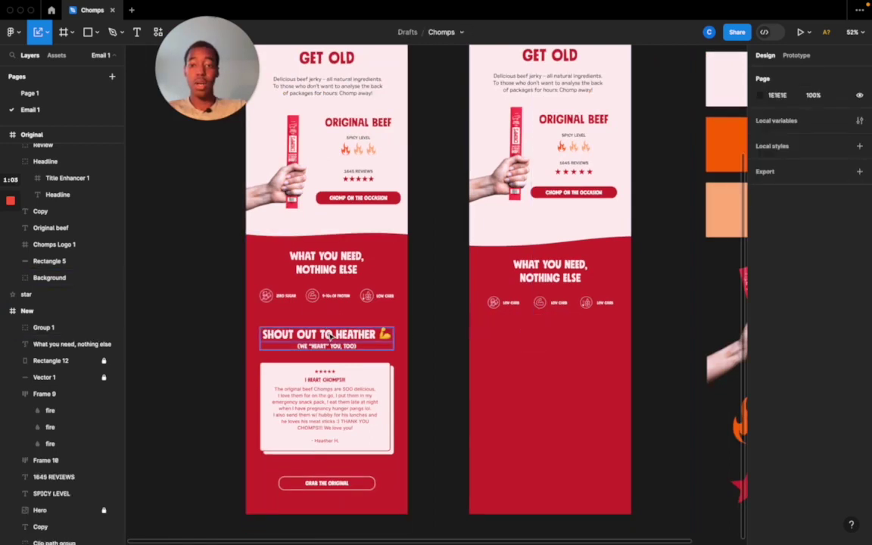
Copy the shout-out heading with its "(We "heart" you, too)" subtitle from the Original frame to below the icons in the New frame.
left_click(365, 343)
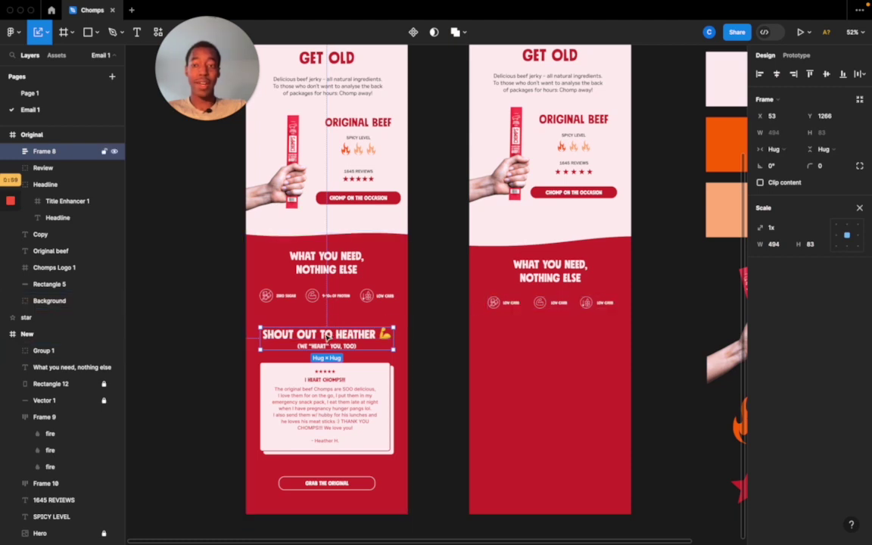
left_click_drag(327, 338, 550, 344)
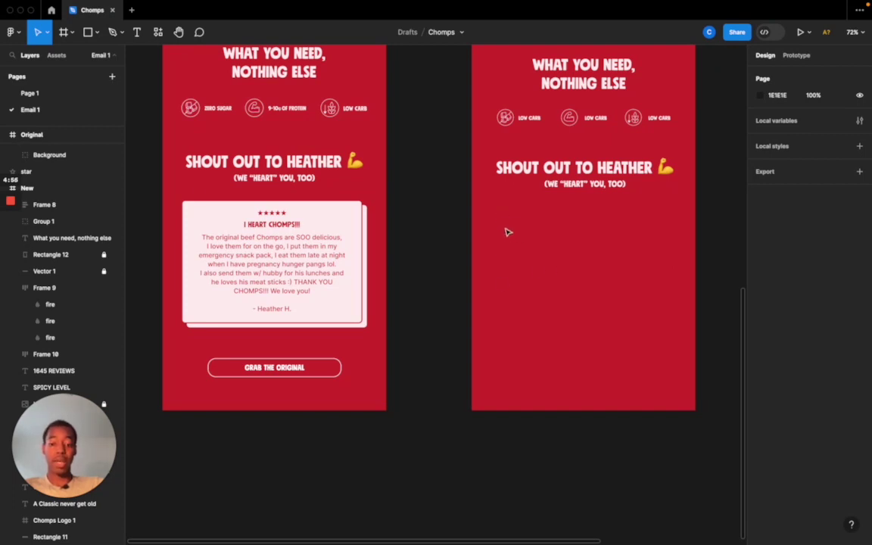
Draw a rectangle about 461 × 316 below the shout-out heading, centre it horizontally, and fill it with the original card's pink, FFEFF0.
key("r")
left_click_drag(497, 212, 667, 330)
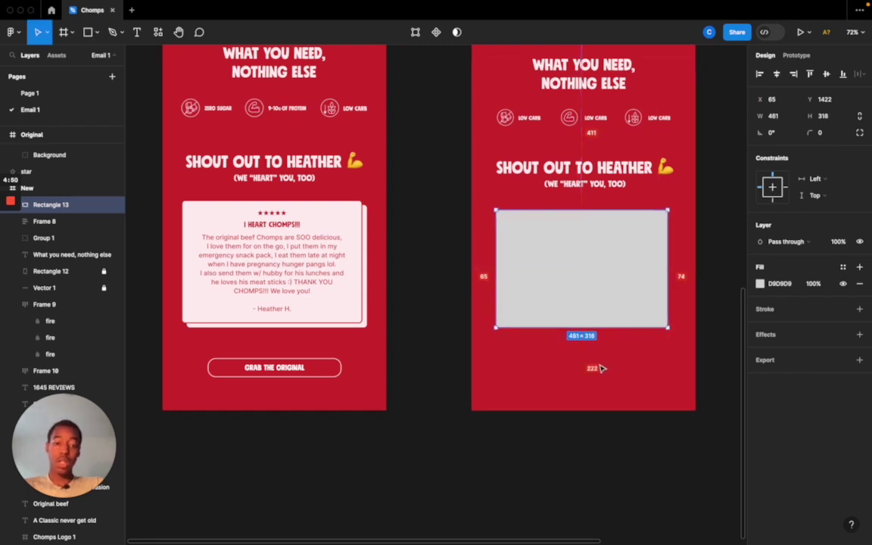
key("alt+h")
key("i")
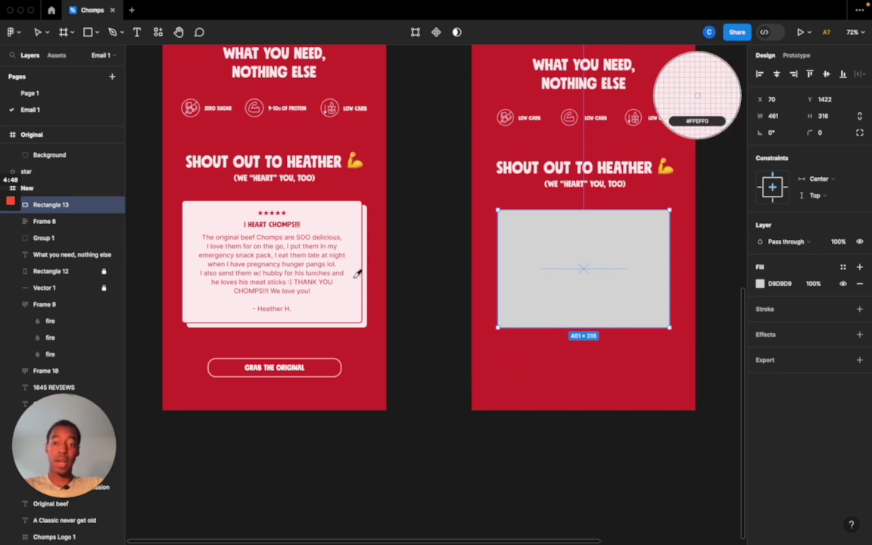
left_click(355, 275)
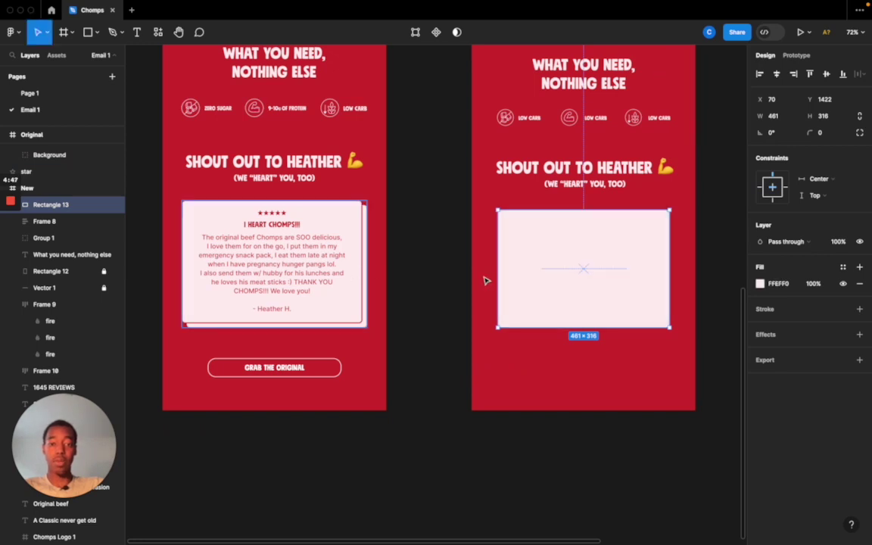
Add a stroke to the pink card with weight 3 and Center alignment.
left_click(777, 309)
left_click_drag(808, 341, 818, 342)
key("shift+2")
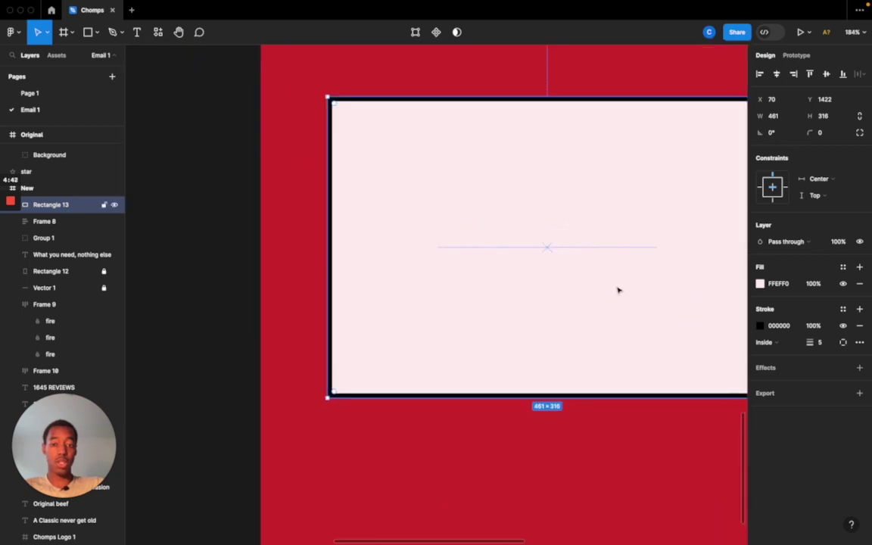
scroll(618, 290, "right", 2)
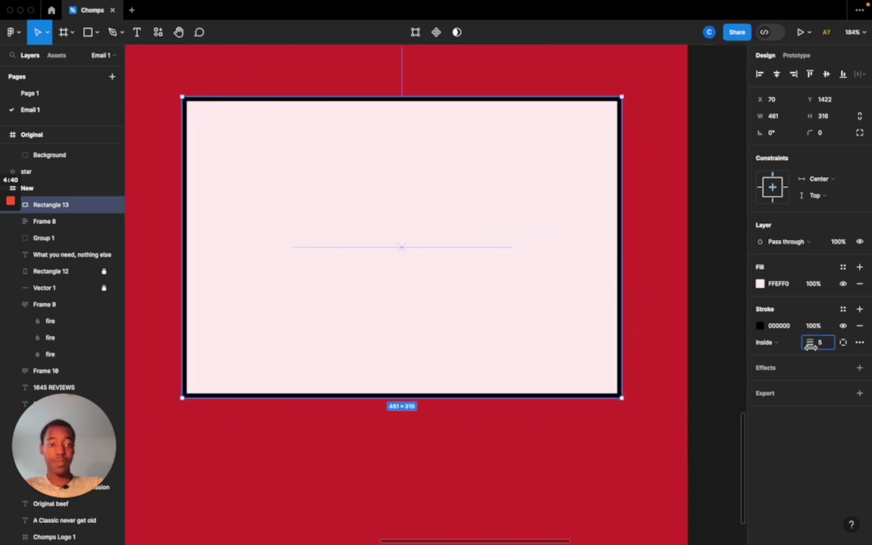
left_click_drag(809, 343, 809, 345)
left_click(765, 342)
left_click(767, 329)
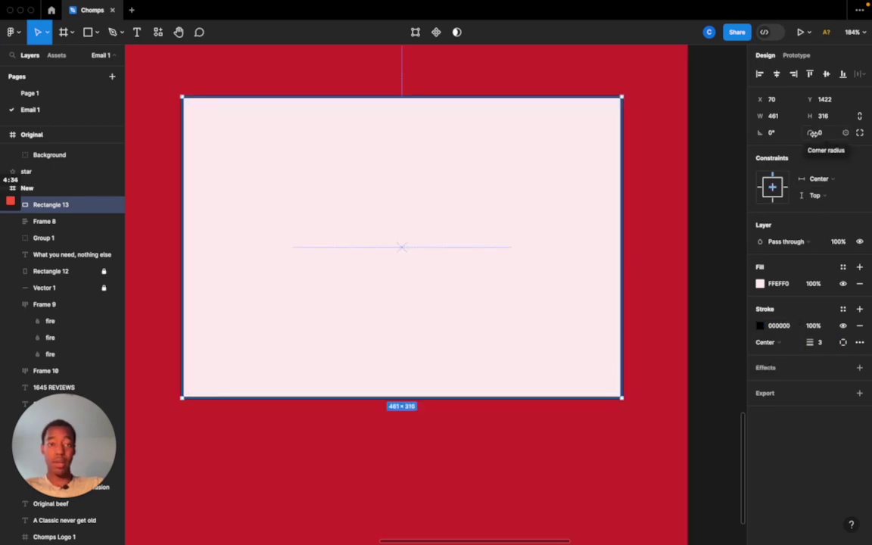
Change the card's stroke color to red D02C2F and set its corner radius to 11.
left_click(760, 326)
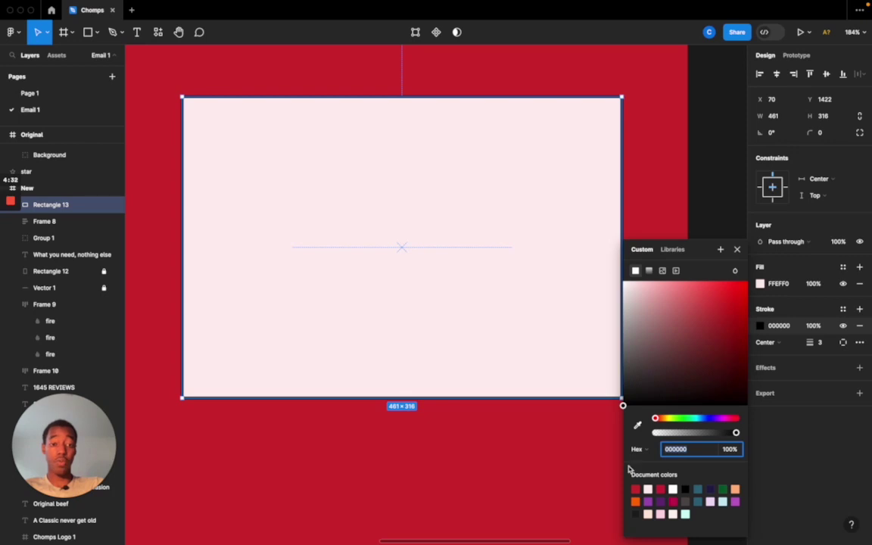
left_click(692, 202)
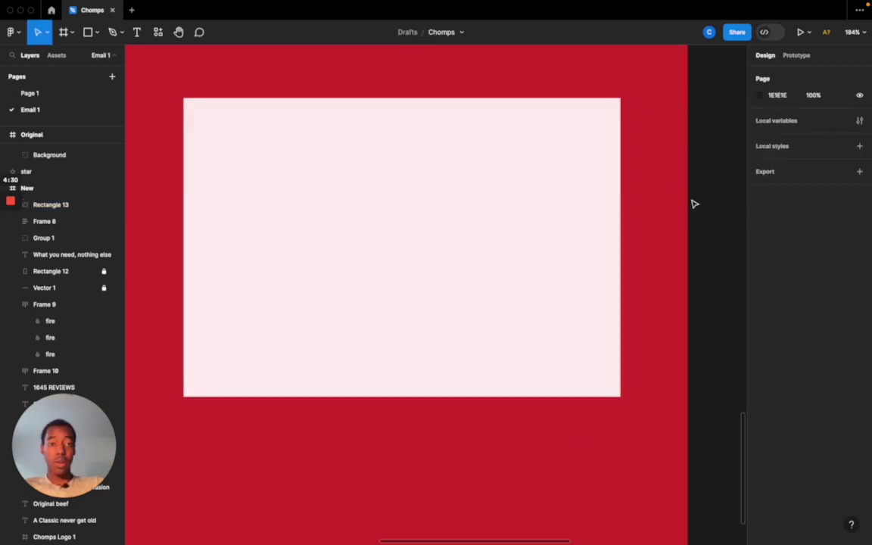
left_click(571, 168)
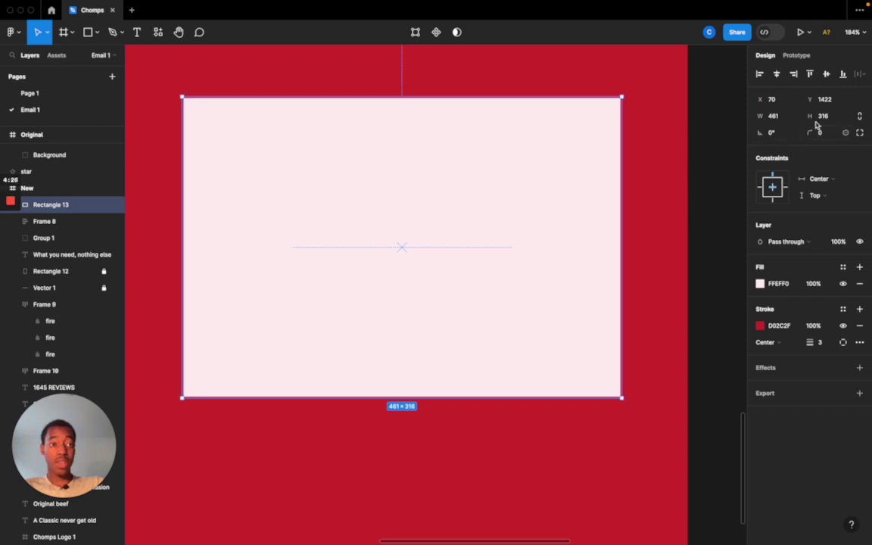
left_click_drag(813, 133, 56, 132)
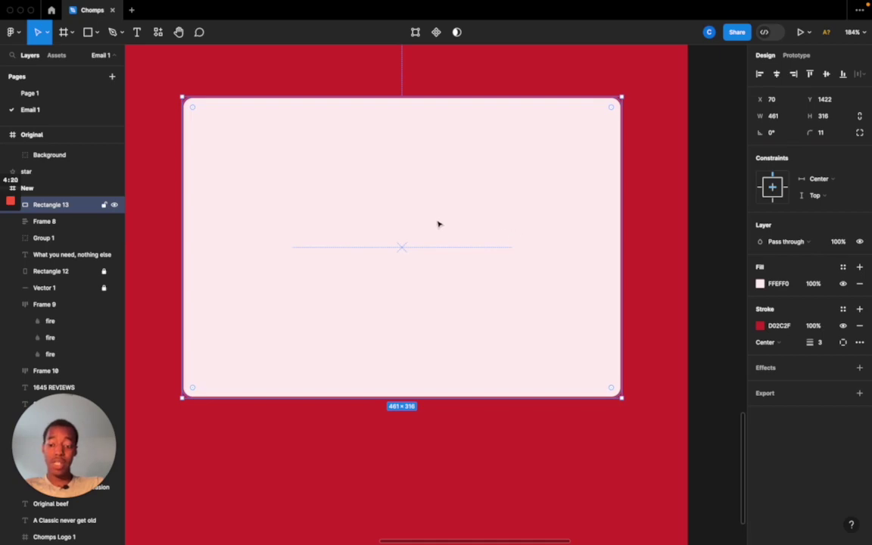
Duplicate the pink card and offset the copy down and to the right at X 87, Y 1435.
scroll(438, 224, "up", 5)
scroll(463, 261, "left", 5)
scroll(464, 278, "right", 6)
scroll(464, 278, "down", 5)
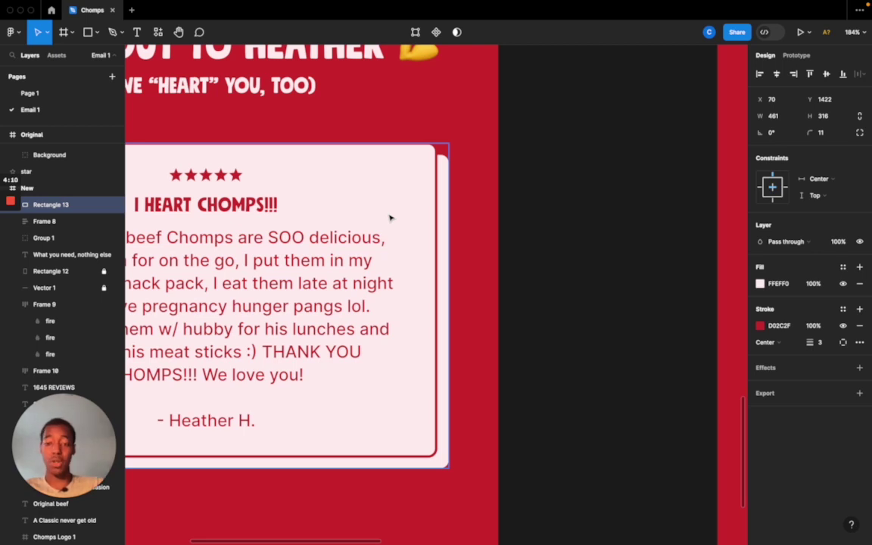
scroll(391, 218, "right", 8)
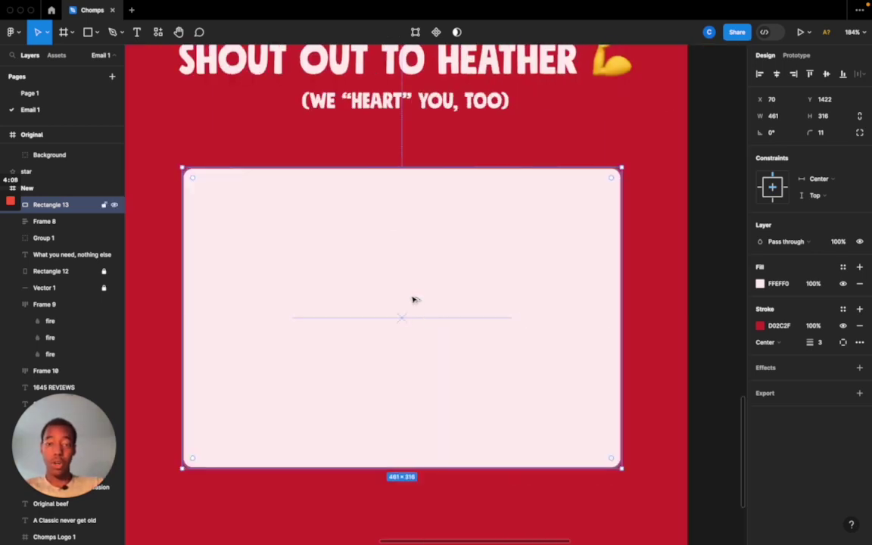
mouse_move(413, 299)
left_mouse_down()
mouse_move(453, 327)
mouse_move(419, 308)
mouse_move(427, 307)
left_mouse_up()
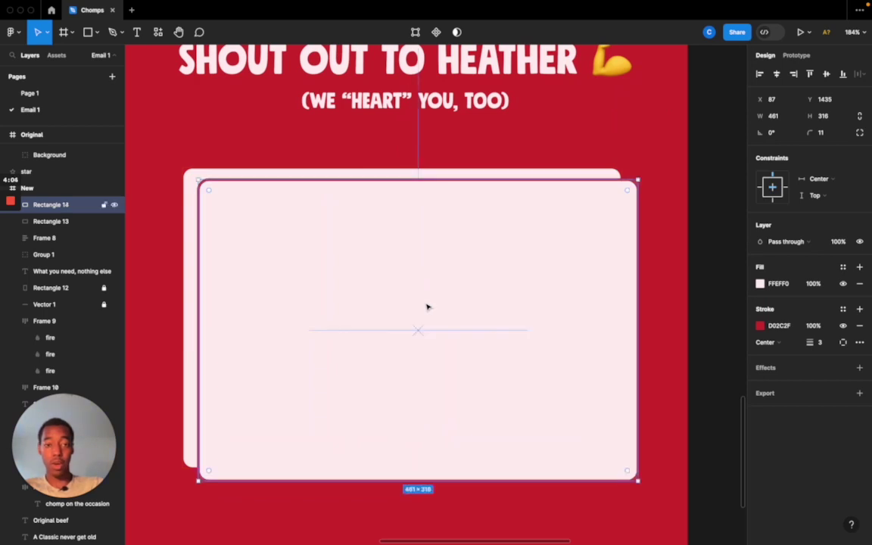
Reorder the duplicate card so it sits directly behind the first card and above the shout-out heading layer.
key("alt+super+bracketleft")
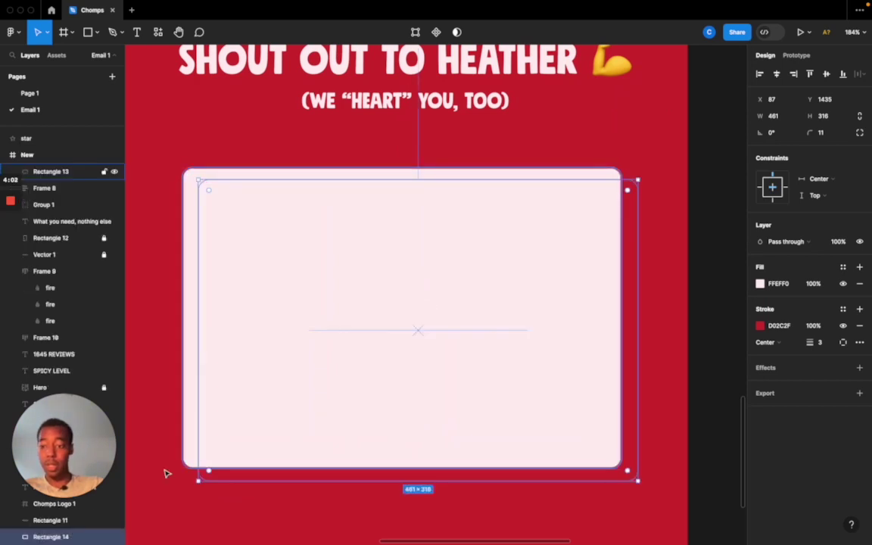
left_click_drag(52, 537, 39, 351)
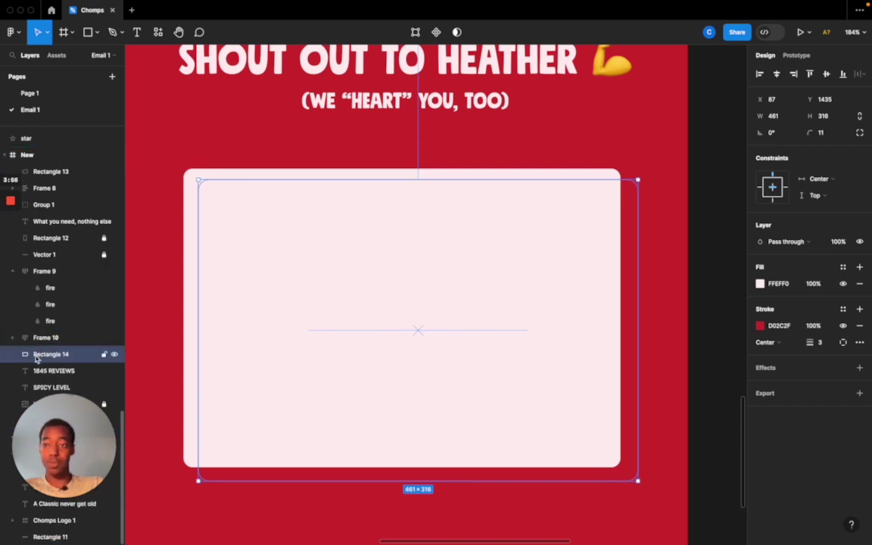
left_click_drag(59, 191, 60, 182)
left_click(677, 283)
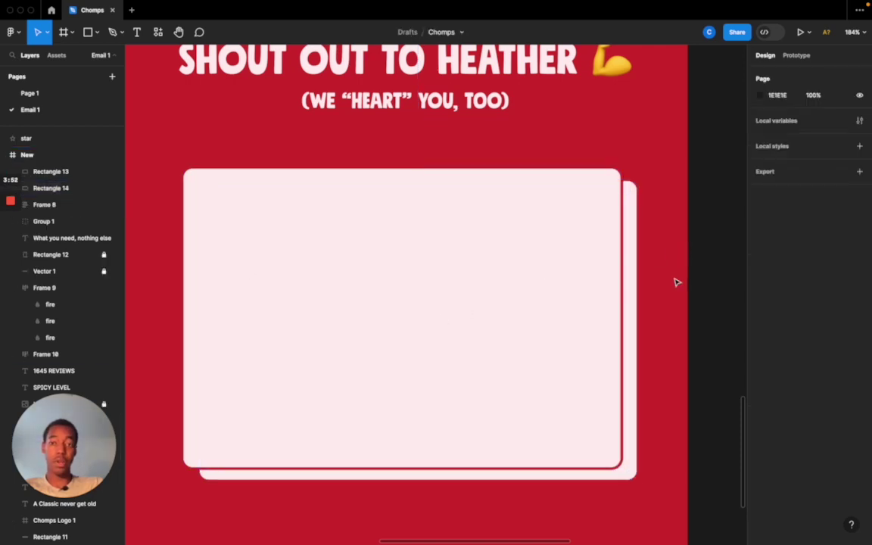
Nudge the rear pink card left to X 85.
left_click_drag(689, 310, 469, 287)
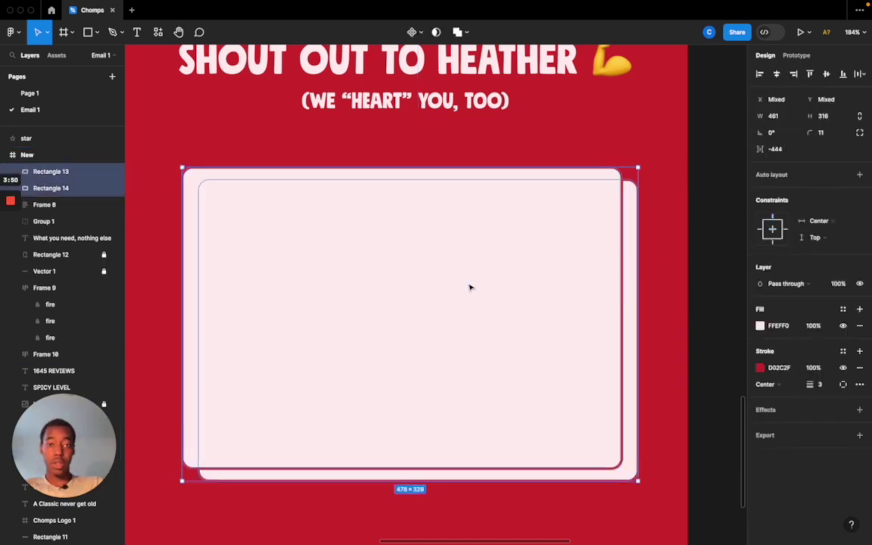
left_click(246, 243)
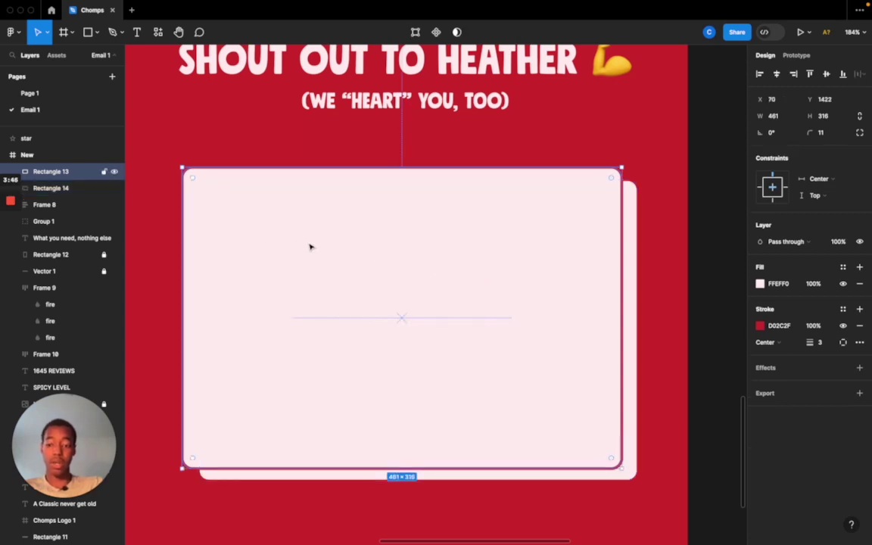
scroll(310, 247, "down", 5, "ctrl")
left_click(440, 436)
scroll(454, 431, "left", 5)
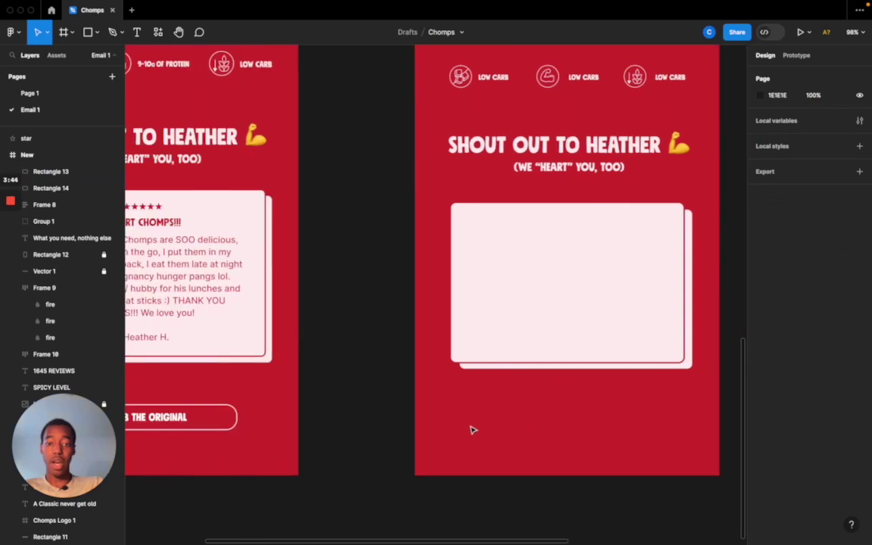
scroll(477, 428, "left", 5)
scroll(483, 424, "right", 6)
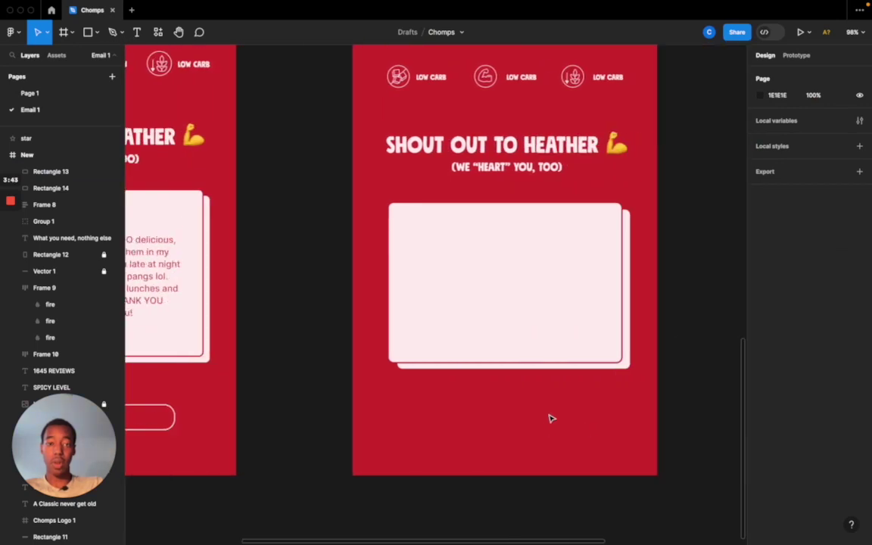
left_click(631, 300)
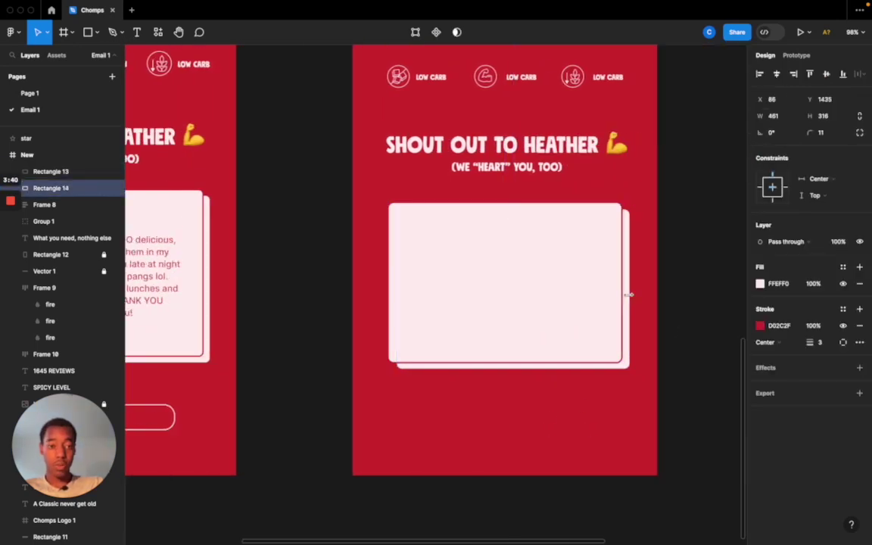
key("Left")
key("Left")
key("Right")
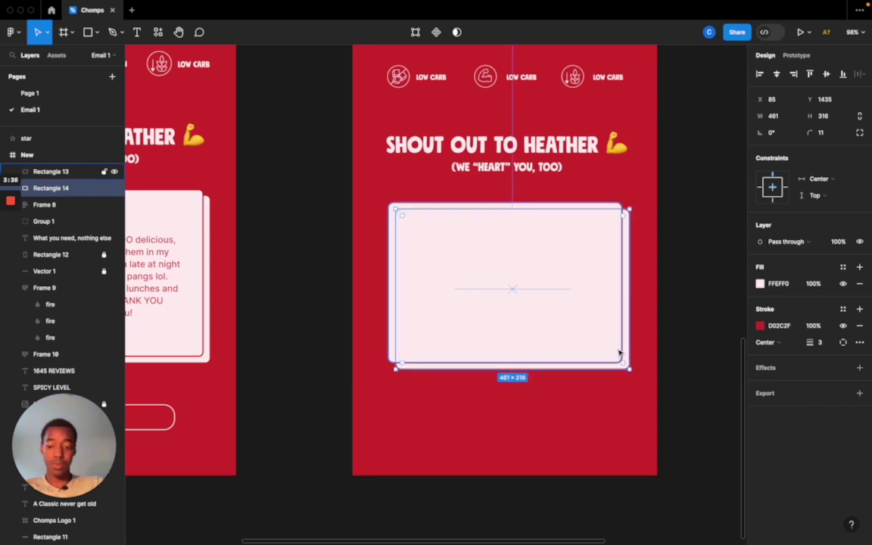
Nudge the rear pink card down to Y 1437 so it is offset 15 from the front card both ways.
scroll(620, 363, "up", 1)
scroll(620, 362, "up", 5)
key("alt")
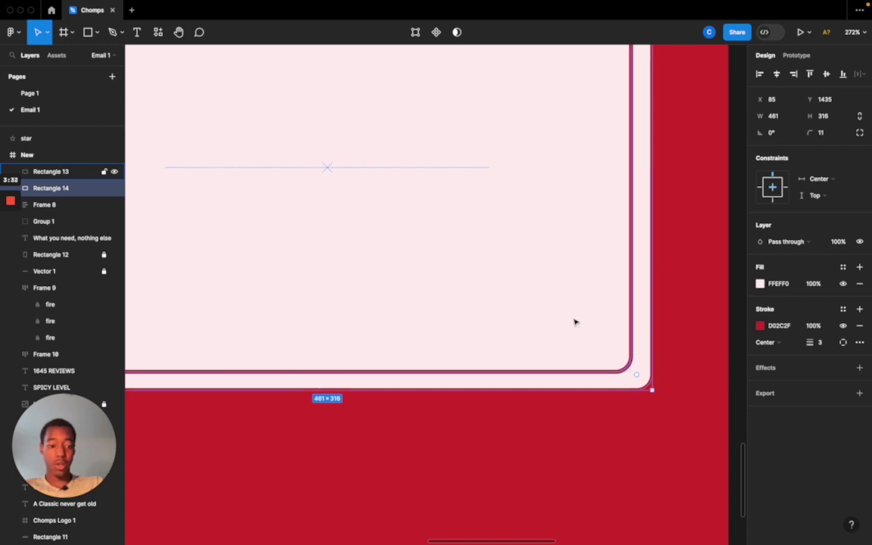
key("Down")
key("Down")
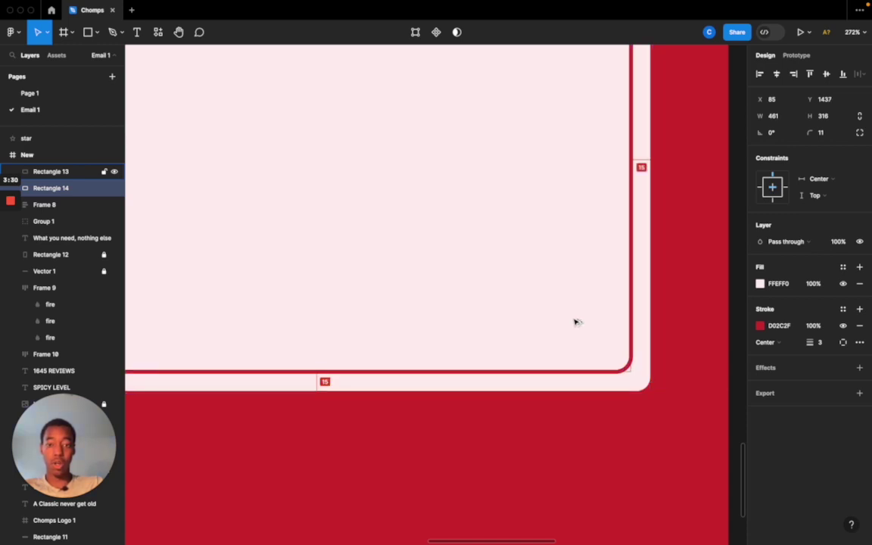
Group the two pink cards and lock the group.
scroll(564, 314, "down", 5)
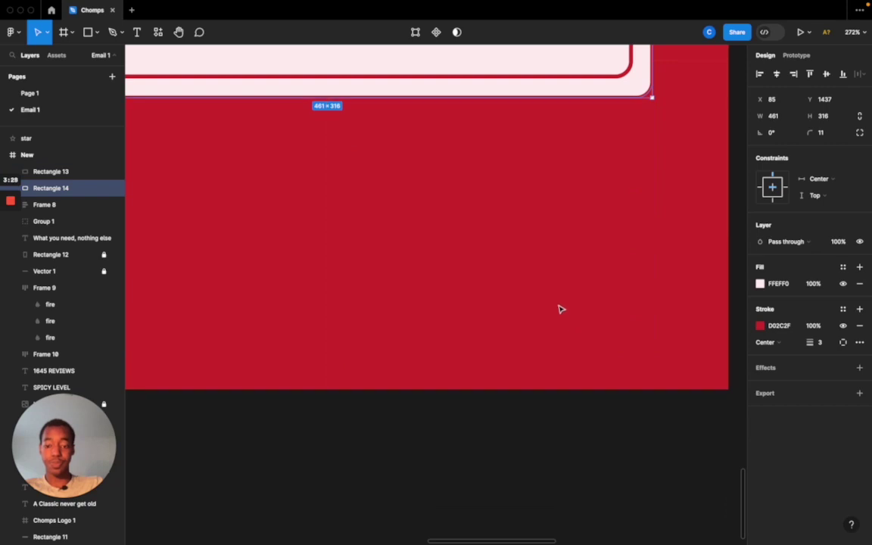
scroll(525, 278, "down", 10)
scroll(528, 277, "up", 3)
left_click(566, 354)
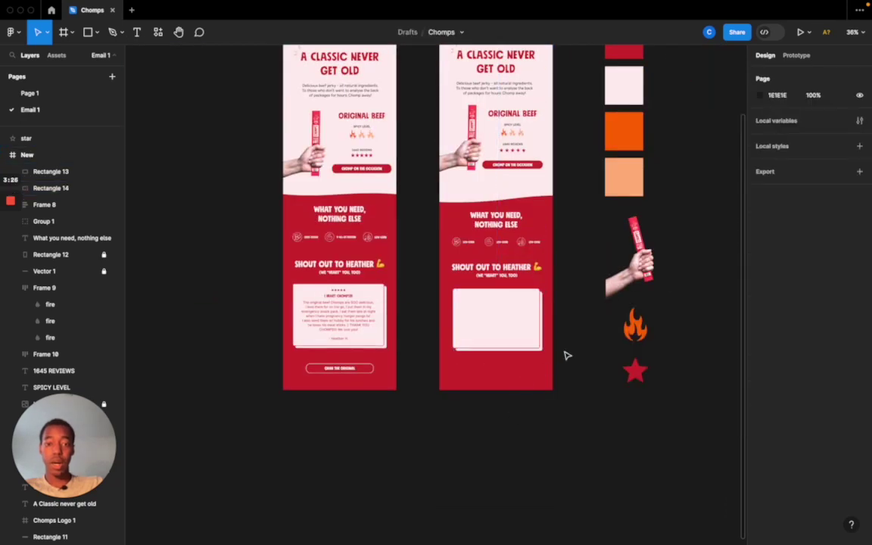
left_click_drag(597, 316, 450, 306)
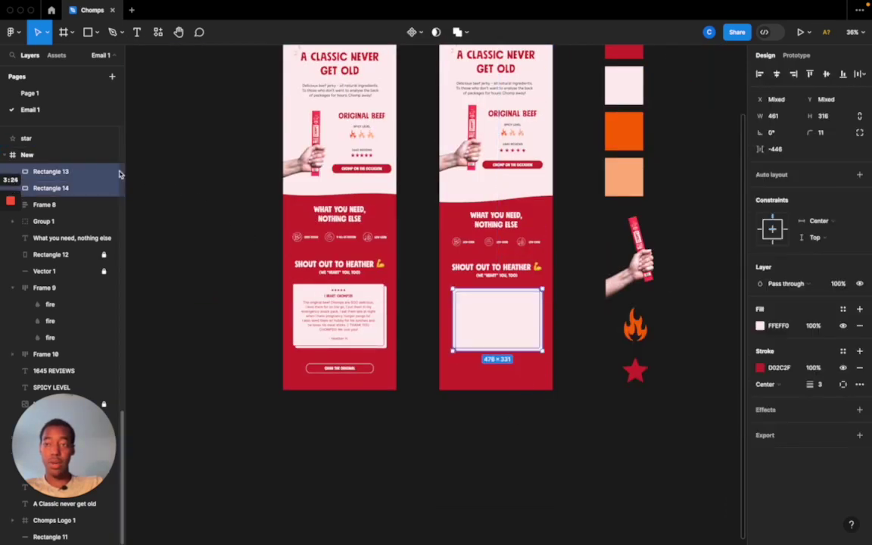
key("super+g")
left_click(103, 187)
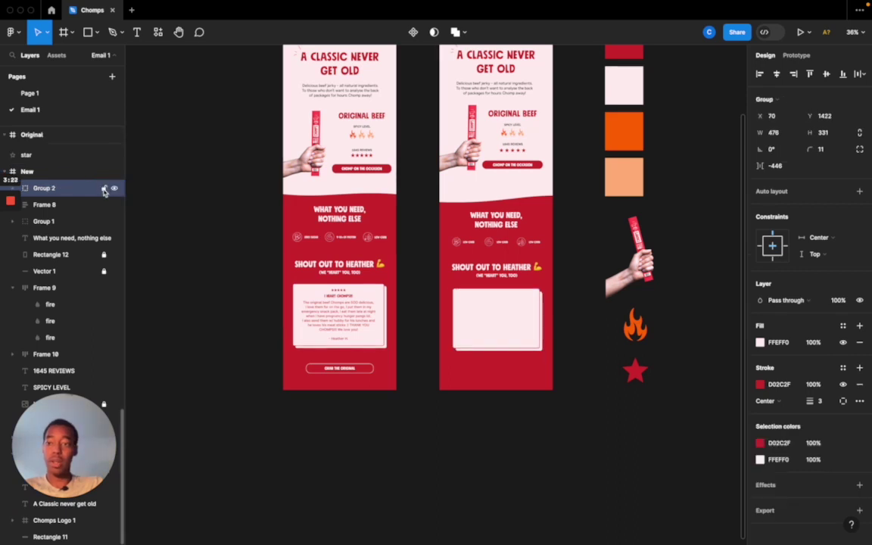
left_click_drag(497, 490, 499, 331)
scroll(497, 331, "up", 4)
left_click(227, 303)
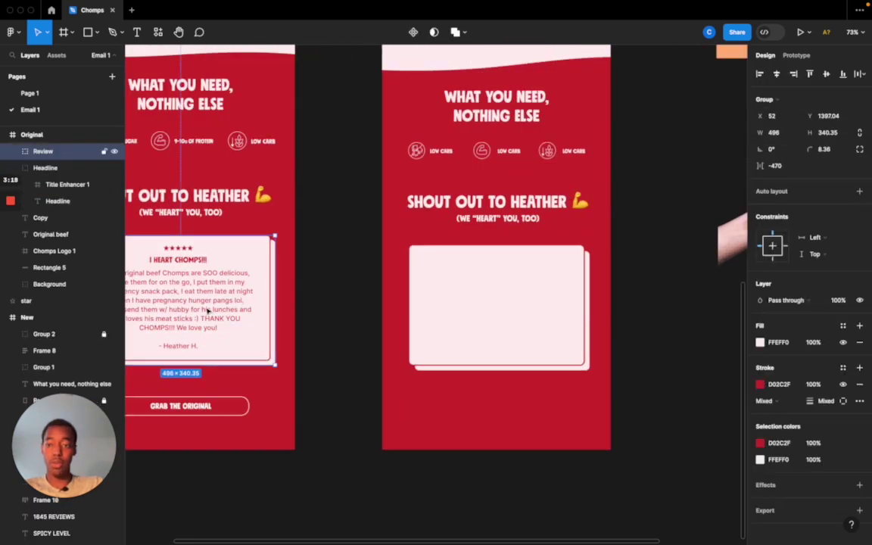
double_click(208, 305)
double_click(205, 307)
key("Escape")
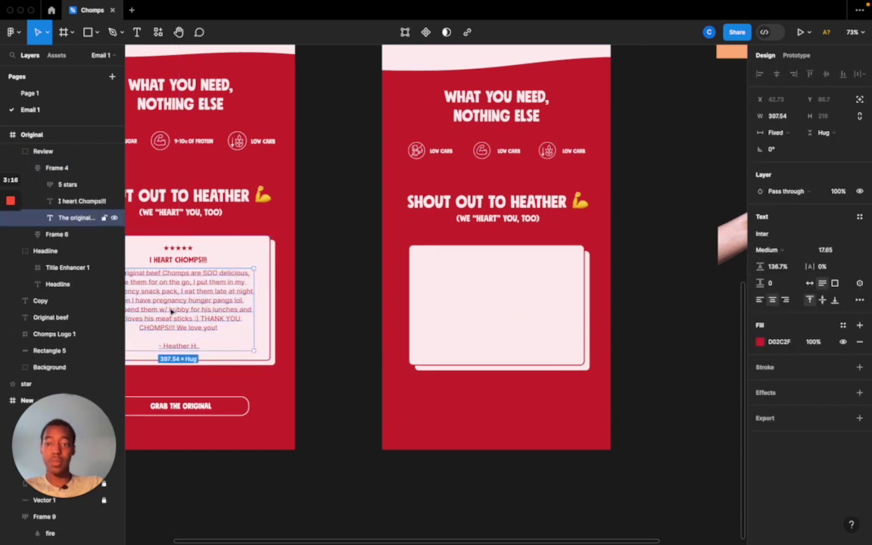
key("Escape")
key("Escape")
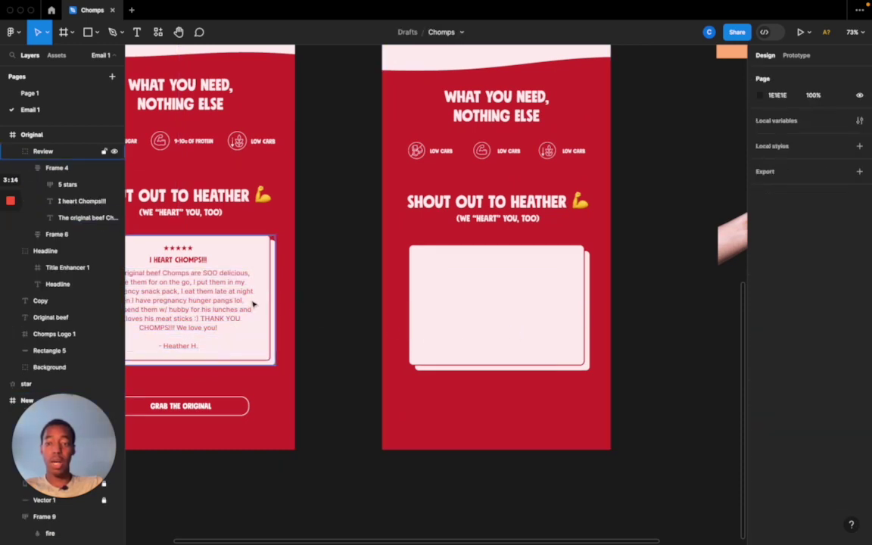
Copy the review paragraph from the Original frame's card onto the New frame's card at about X 102, Y 1514.
double_click(241, 304)
double_click(241, 303)
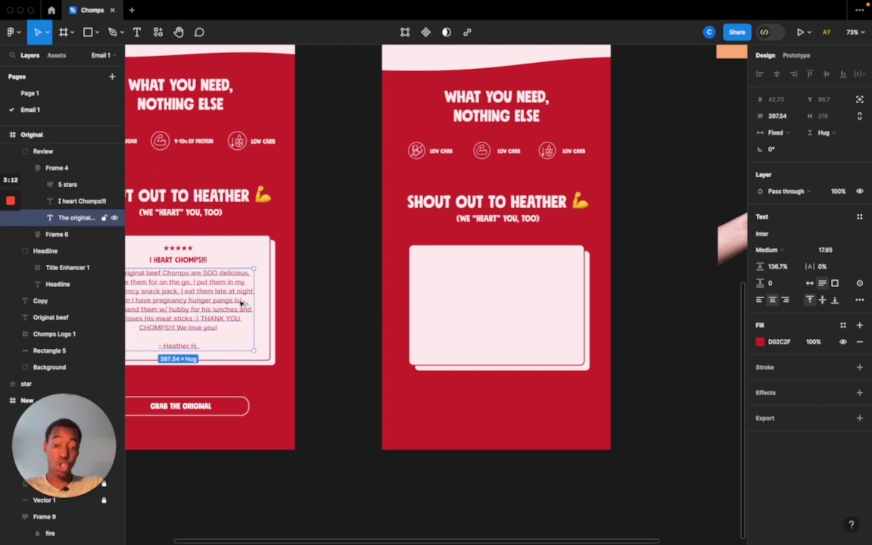
left_click_drag(222, 304, 517, 340)
key("super+z")
key("super+z")
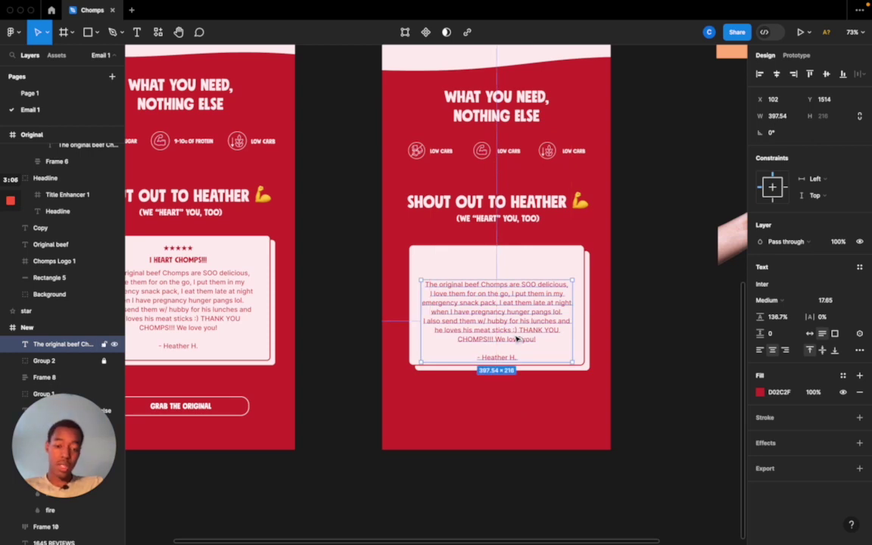
Nudge the copied review paragraph to X 101, Y 1501.
key("Left")
key("Up")
key("Up")
key("Up")
key("Up")
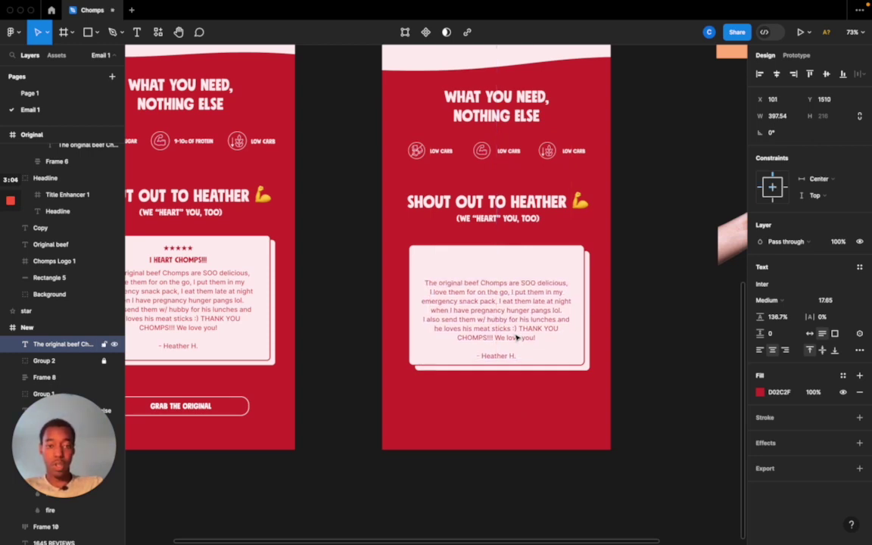
key("Up")
key("Up")
key("Up")
key("Up")
key("Up")
key("Up")
key("Up")
key("Up")
key("Up")
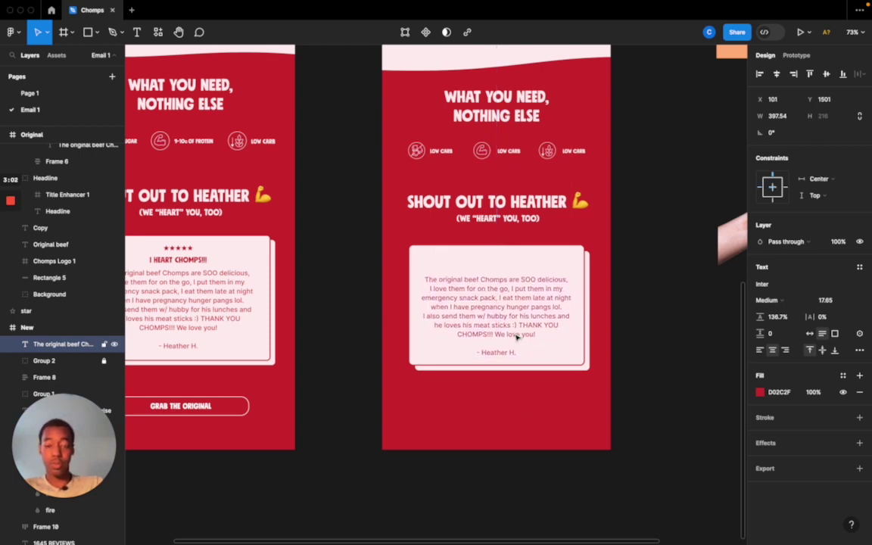
Extend the top edge of the locked card group upward to a height of 348 and lock the group again.
left_click(506, 418)
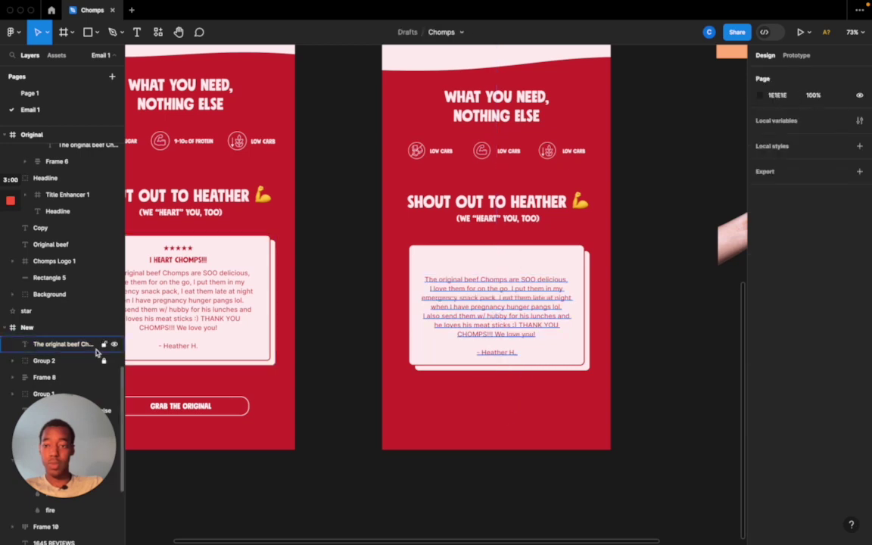
left_click(533, 266)
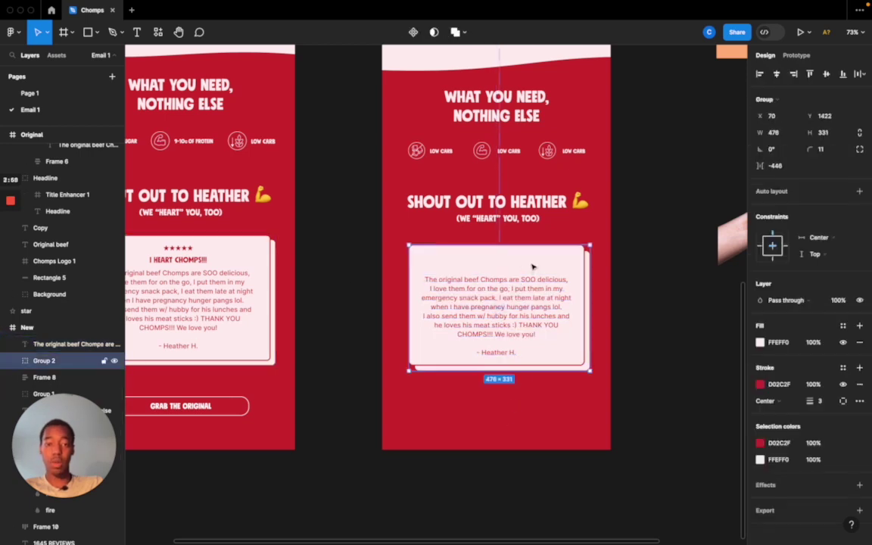
left_click_drag(531, 246, 533, 238)
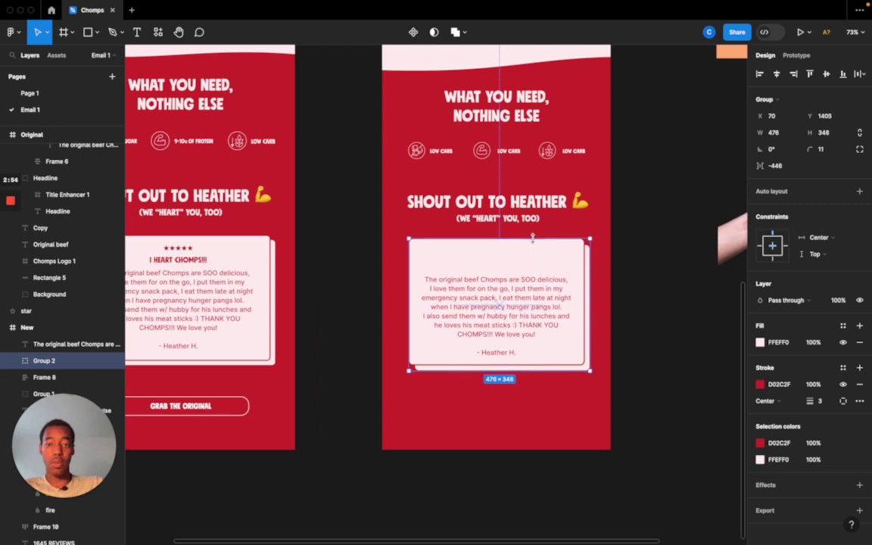
left_click(634, 278)
left_click(520, 269)
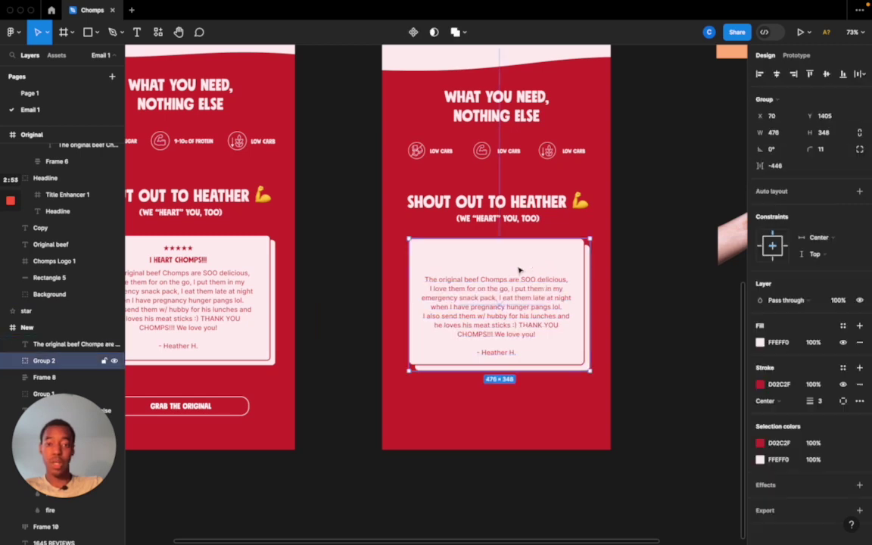
left_click(106, 361)
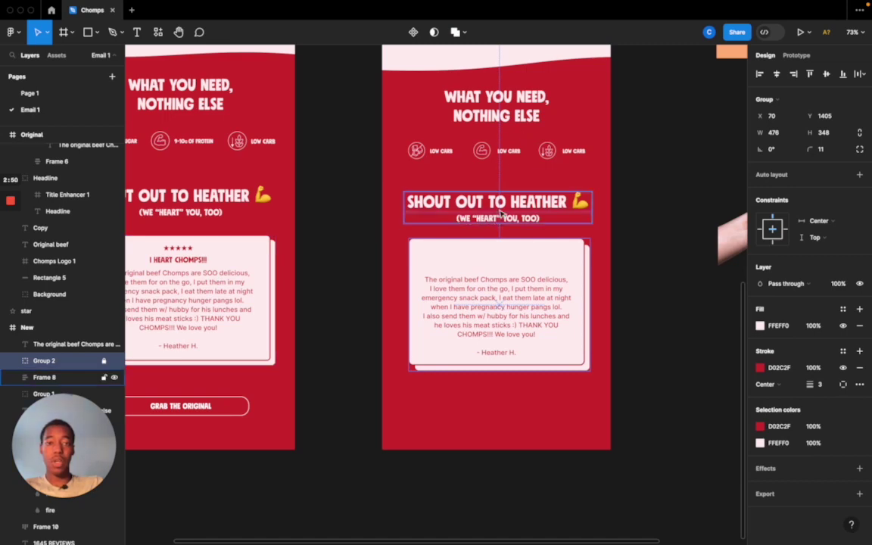
Duplicate the (we "heart" you, too) subheading and place the copy inside the card above the review paragraph, at about X 53, Y 1464.
left_click(501, 219)
double_click(500, 219)
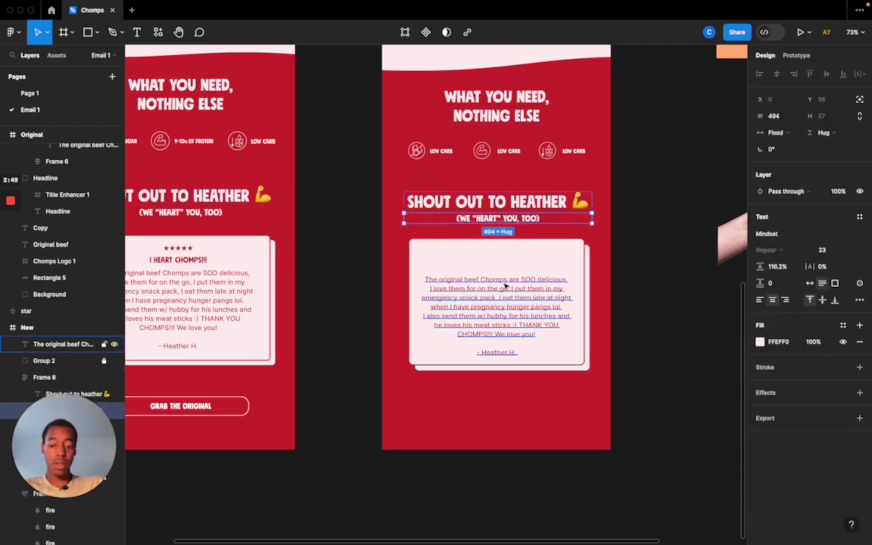
scroll(506, 286, "up", 1)
scroll(505, 284, "up", 5)
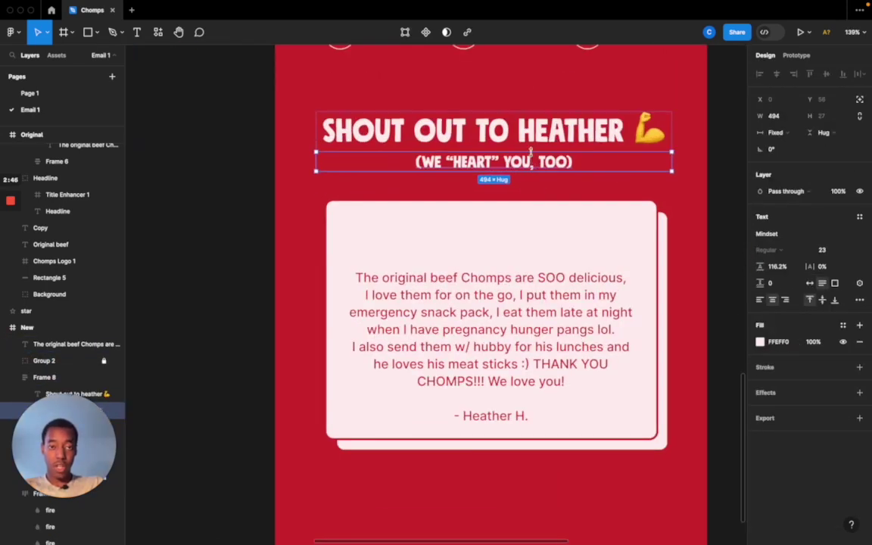
double_click(529, 153, "alt")
left_click_drag(569, 162, 562, 245)
left_click_drag(562, 170, 560, 249)
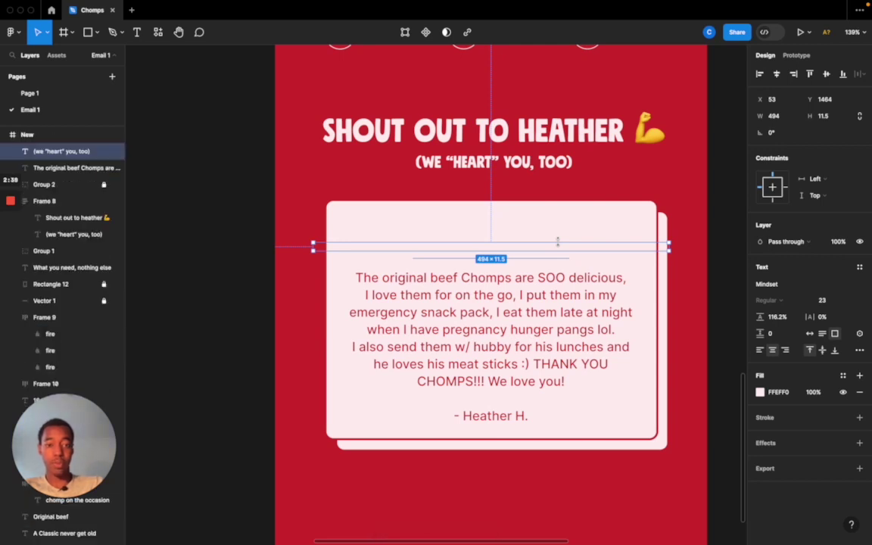
Recolor the duplicated subheading to red D02C2F by sampling the background and set its font size to 20.
key("i")
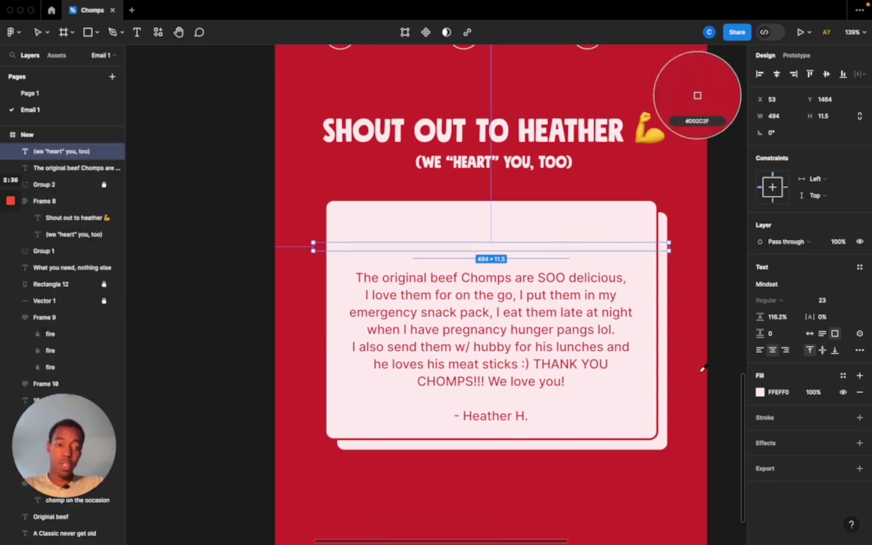
left_click(697, 93)
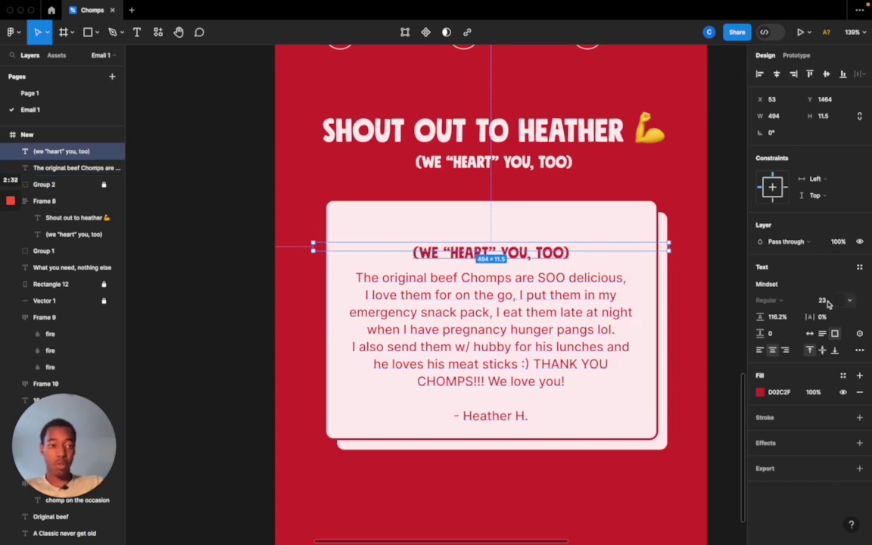
left_click_drag(820, 303, 818, 303)
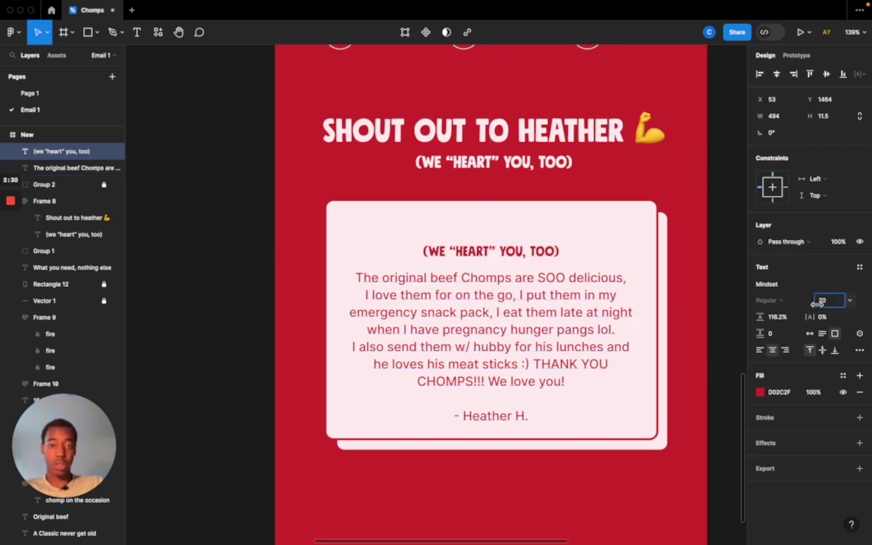
Replace the duplicated subheading's text with "I heart Chomps!!!" copied from the Original card, keeping its 21.36 font size.
double_click(549, 248)
key("super+c")
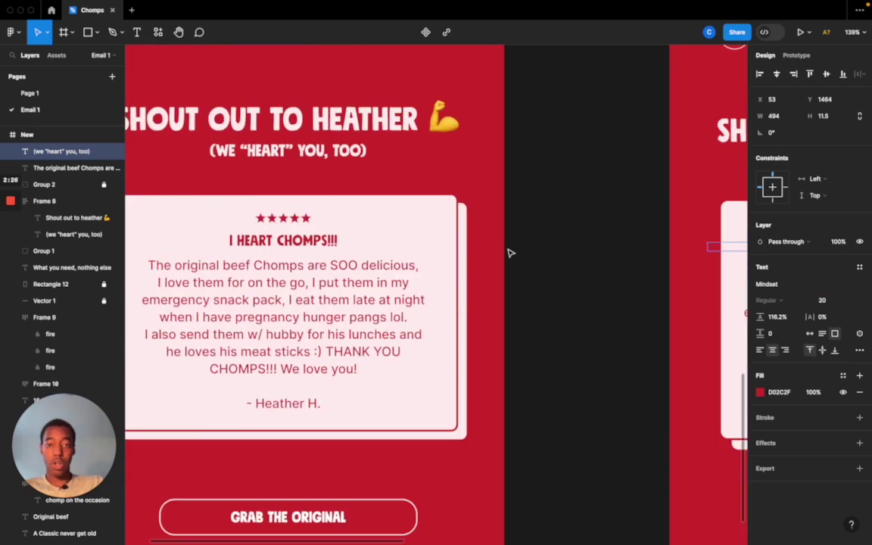
double_click(350, 239)
key("super+a")
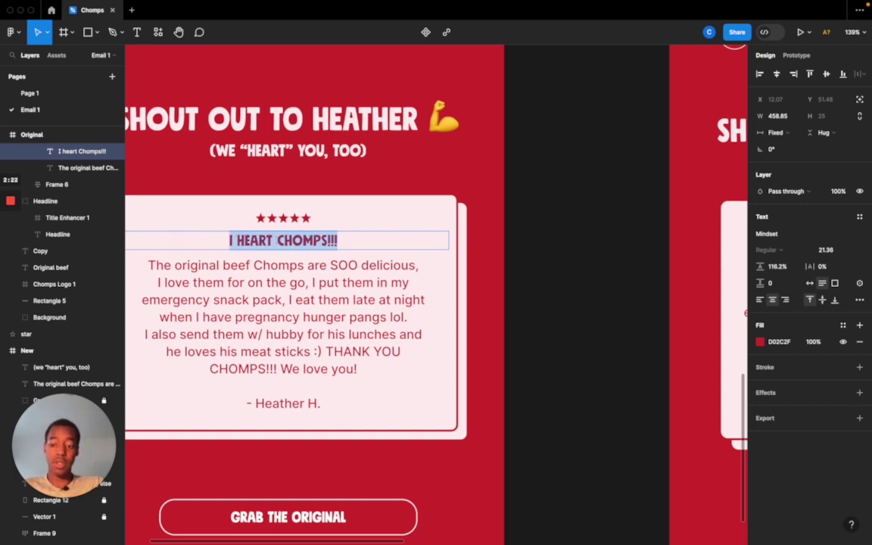
key("super+v")
scroll(309, 249, "right", 5)
scroll(454, 249, "left", 8)
double_click(479, 243)
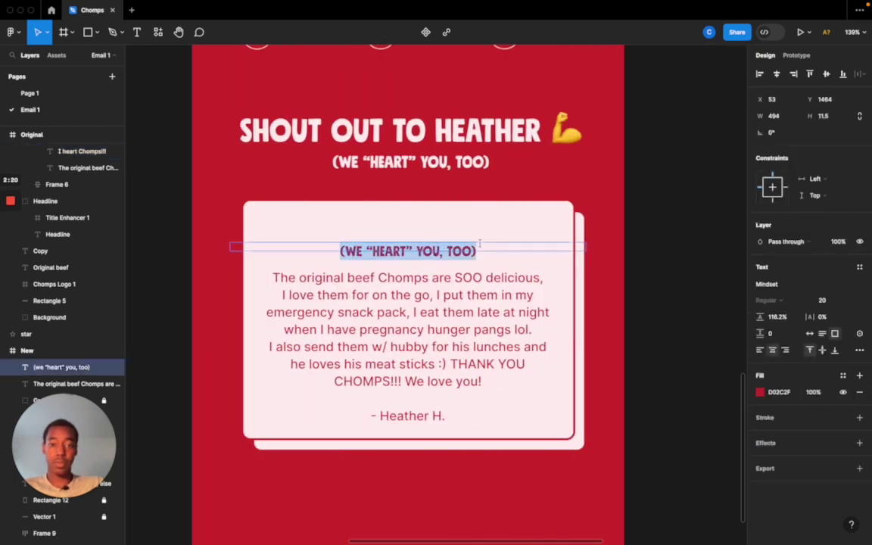
key("super+z")
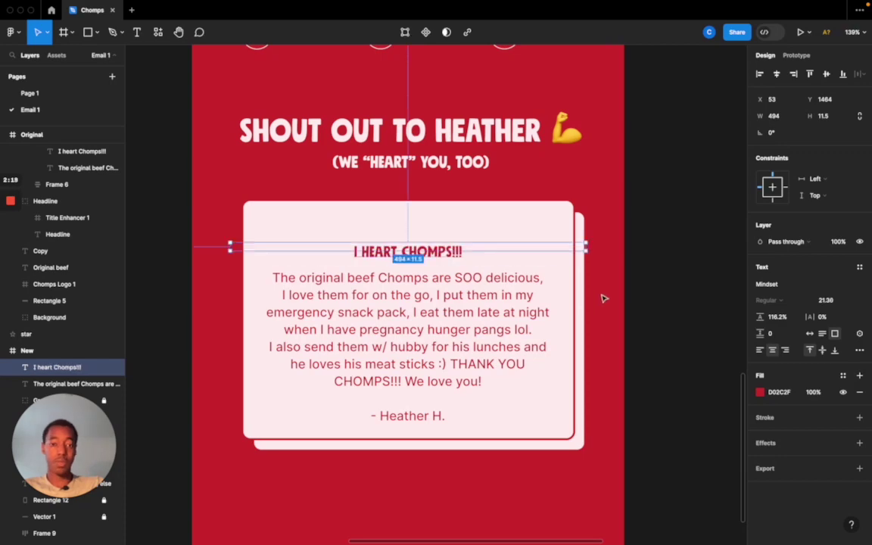
scroll(530, 254, "down", 5)
scroll(522, 273, "up", 5)
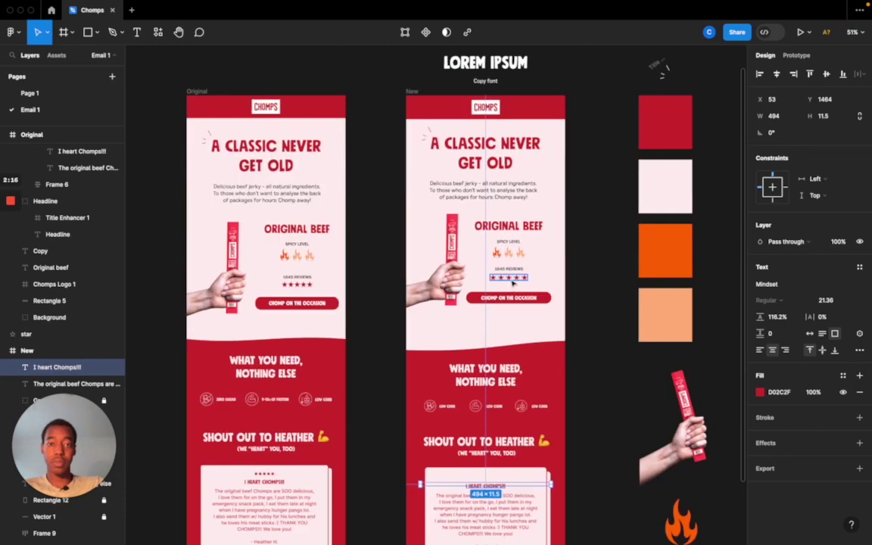
Duplicate the five-star rating row and place the copy inside the review card above "I heart Chomps!!!", at about X 226, Y 1428.
left_click(514, 282)
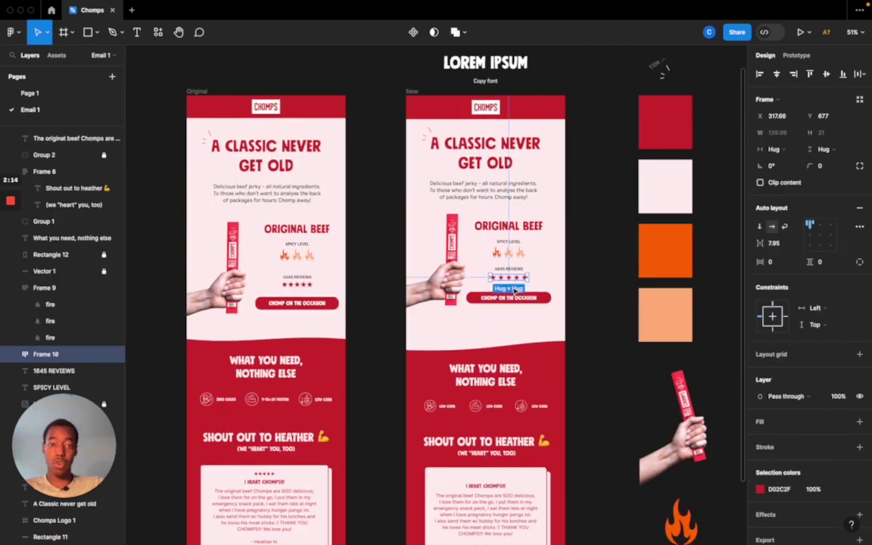
left_click_drag(514, 279, 491, 483, "alt")
scroll(490, 483, "up", 5)
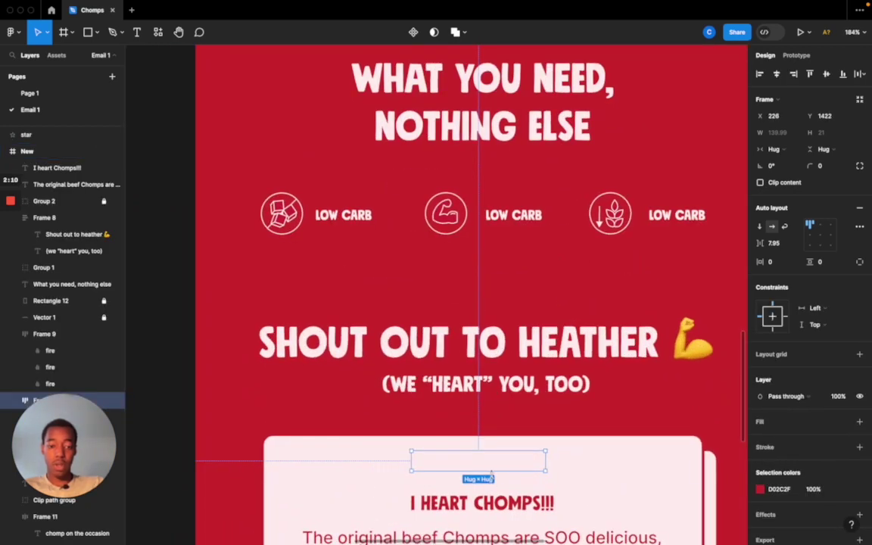
scroll(506, 524, "down", 3)
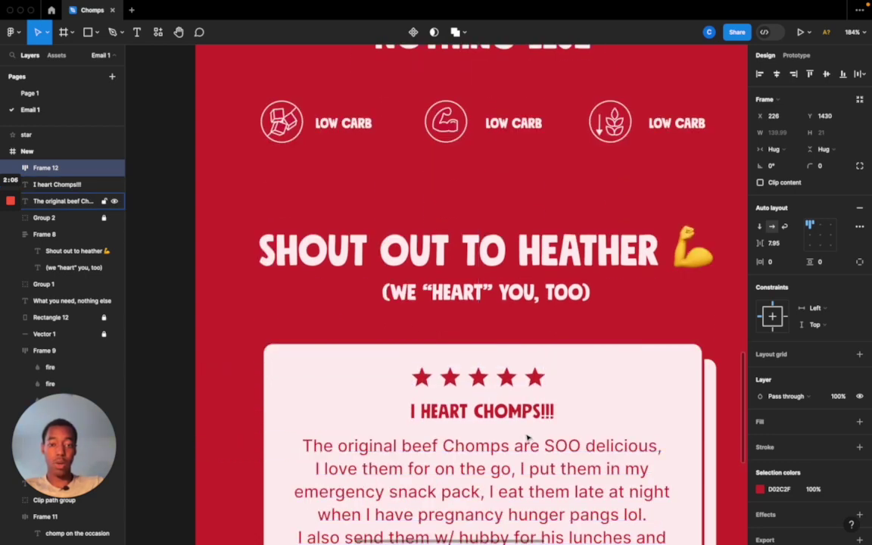
left_click_drag(497, 370, 496, 365)
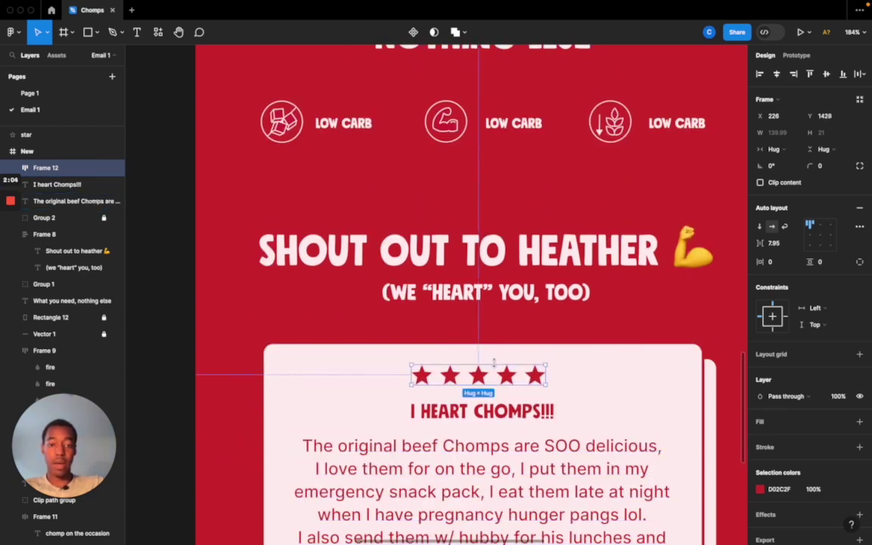
Scale the card's star row down about its center to roughly 106.7 by 16, centered horizontally in the card.
key("k")
left_click(493, 363)
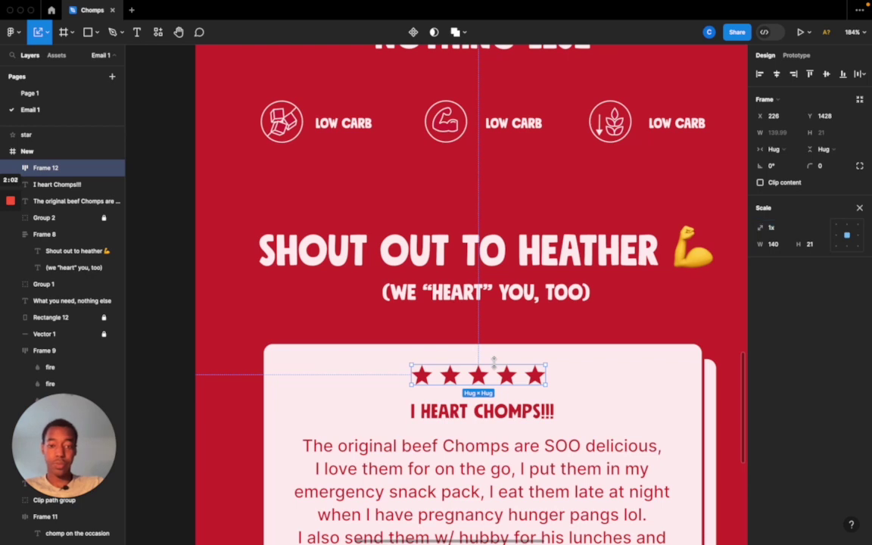
left_click_drag(494, 366, 494, 367)
key("alt+h")
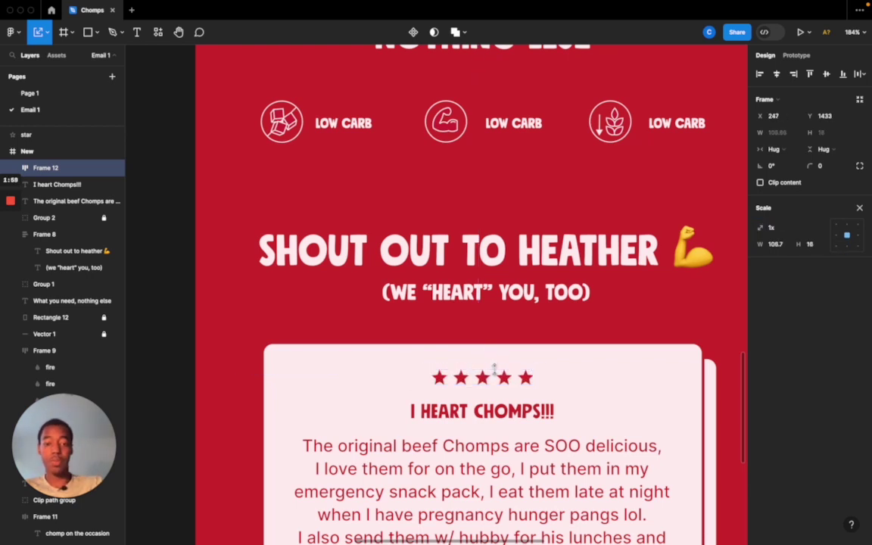
left_click(533, 321)
scroll(591, 371, "down", 5)
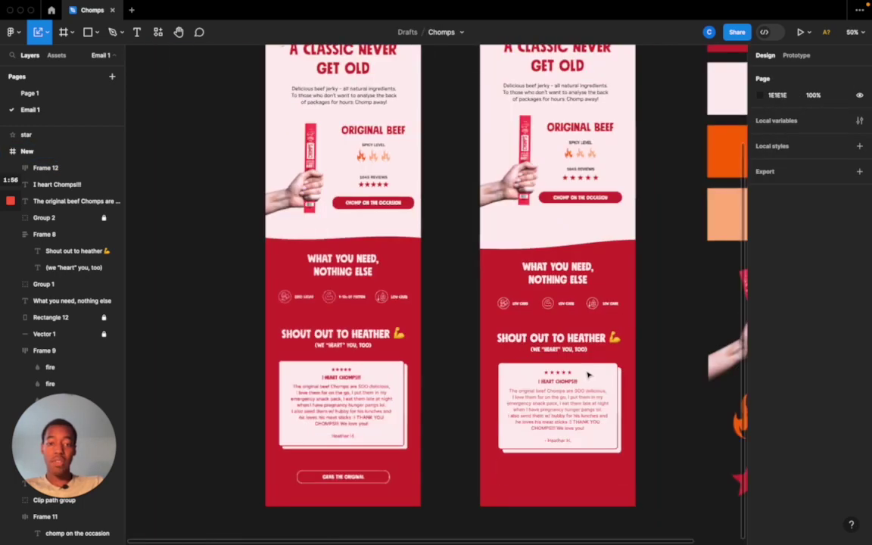
Nudge the card's star row down to Y 1441, closer to the "I heart Chomps!!!" heading.
left_click(560, 373)
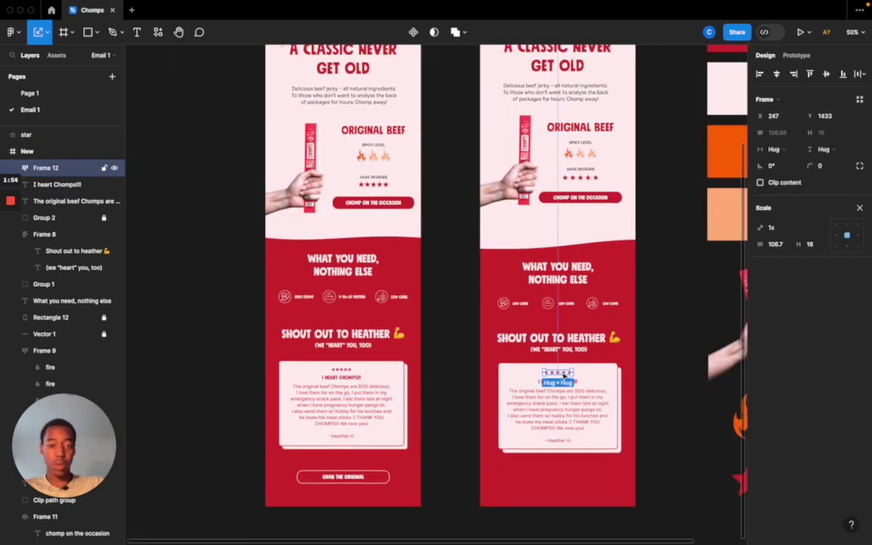
key("Down")
key("Down")
key("Down")
key("Down")
key("Down")
key("Down")
key("Down")
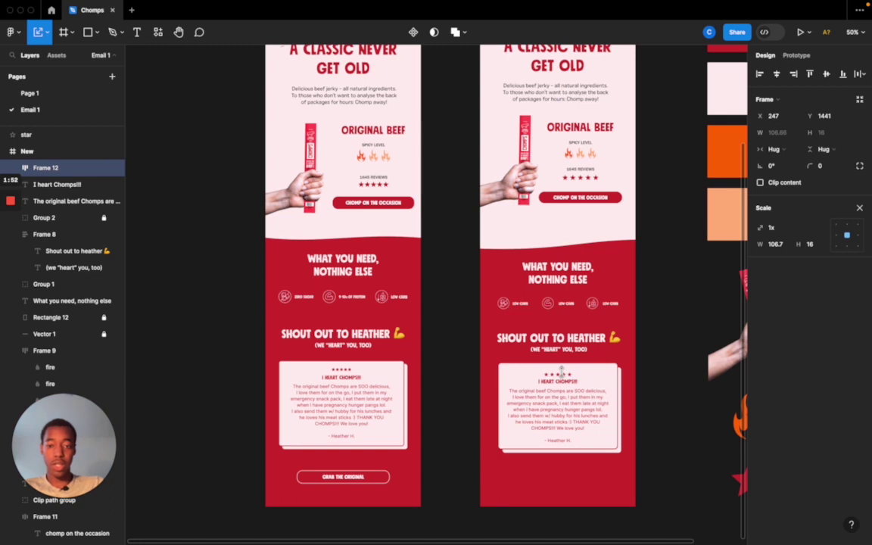
Select the star row together with the "I heart Chomps!!!" heading and move both slightly up within the card.
left_click(590, 381)
left_click(562, 375)
left_click(560, 387)
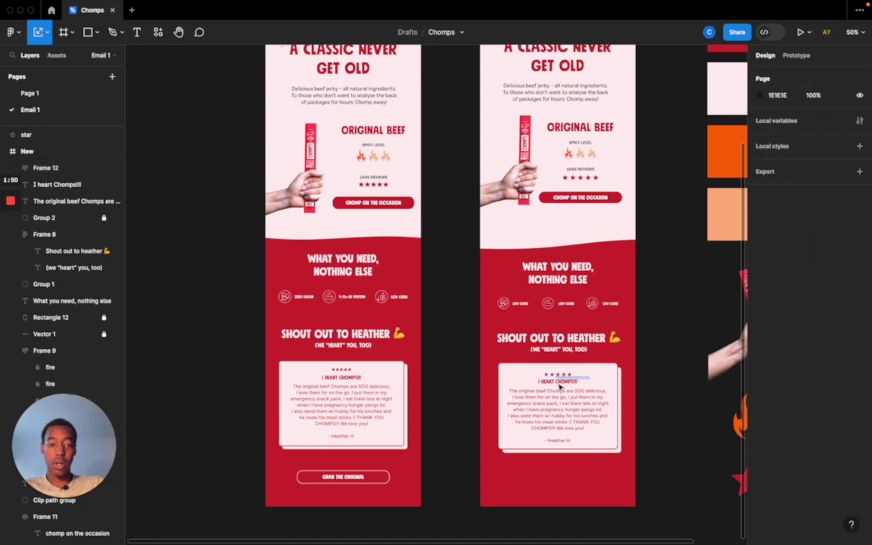
left_click_drag(559, 385, 564, 383)
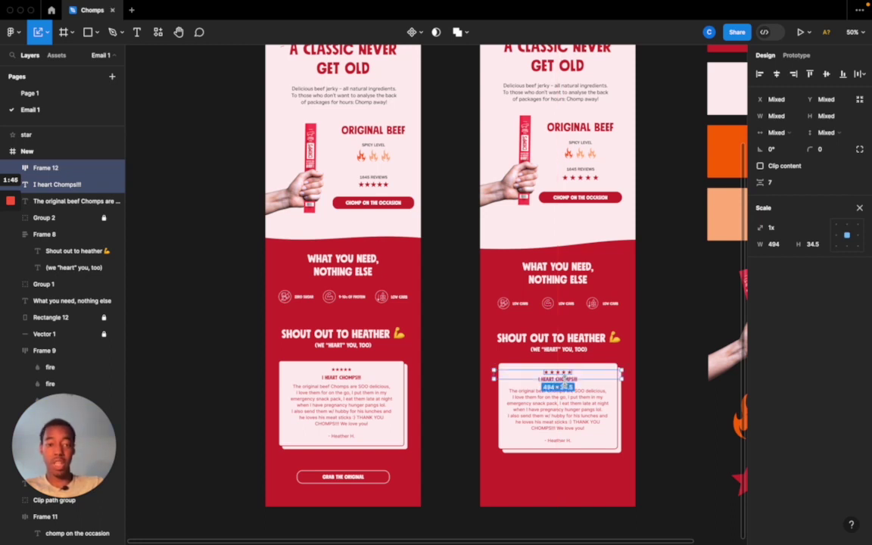
left_click(667, 388)
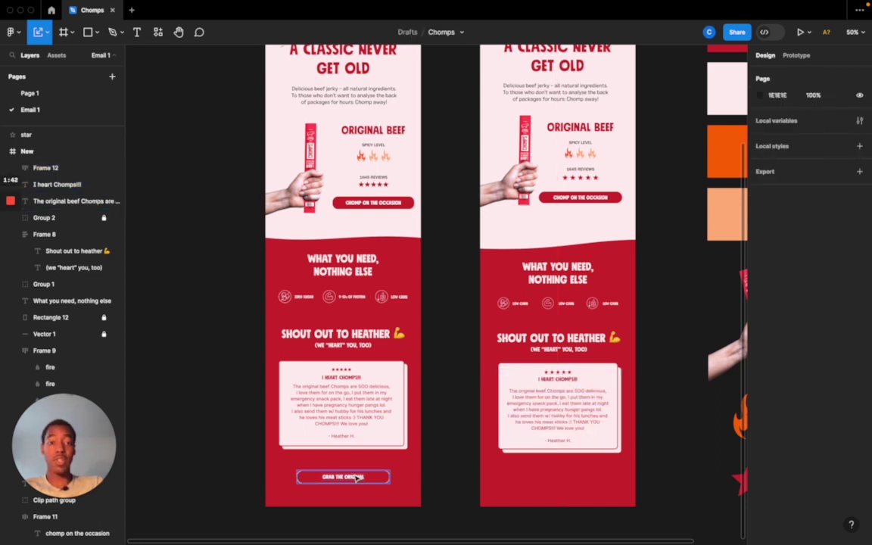
Duplicate the "Chomp on the occasion" button and center the copy below the review card, at about X 142, Y 1829.
left_click(609, 200)
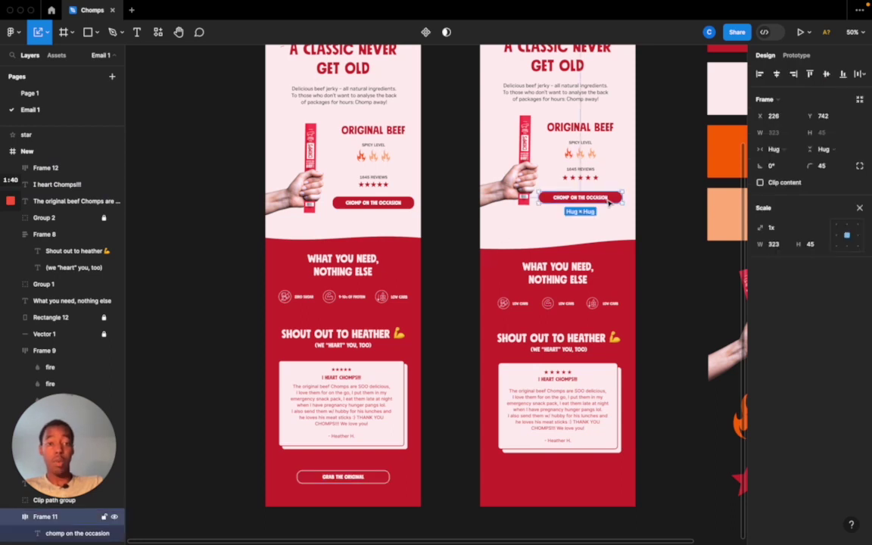
left_click_drag(610, 202, 583, 472)
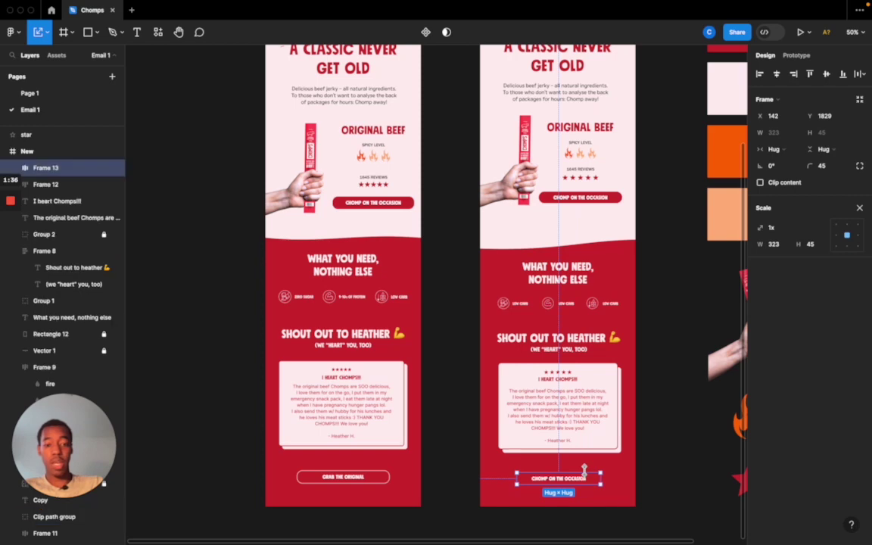
scroll(598, 502, "up", 5)
scroll(600, 502, "down", 5)
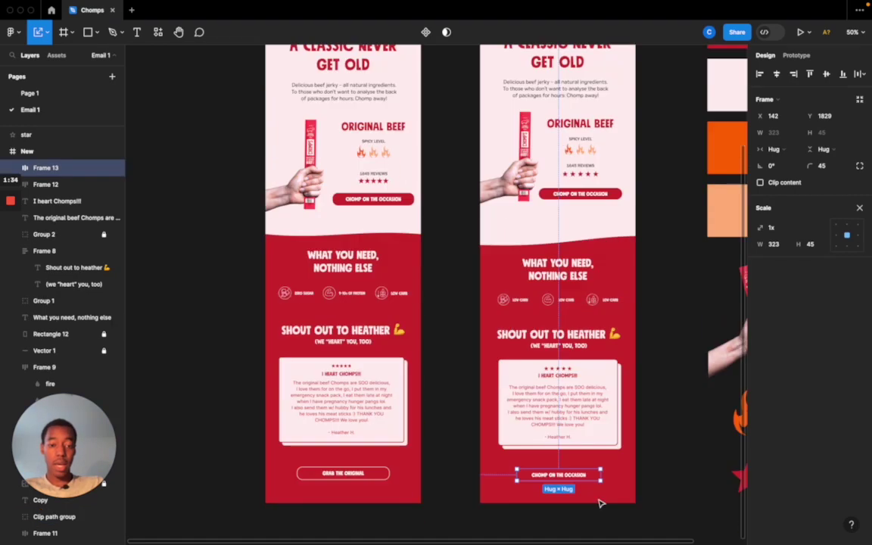
Add a stroke to the duplicated button with a weight of 2 and its position set to Center.
scroll(590, 501, "up", 5)
scroll(582, 501, "up", 3)
left_click(602, 474)
left_click(637, 405)
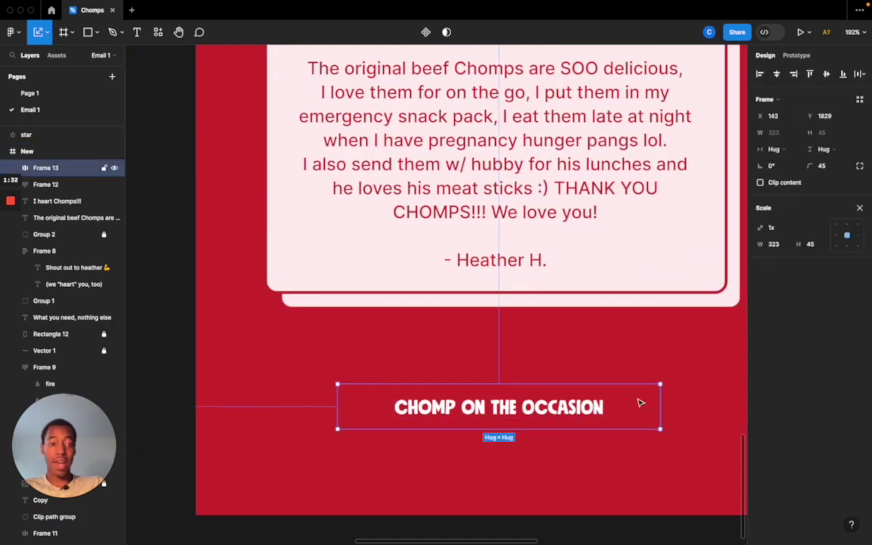
left_click(859, 208)
scroll(779, 416, "down", 3)
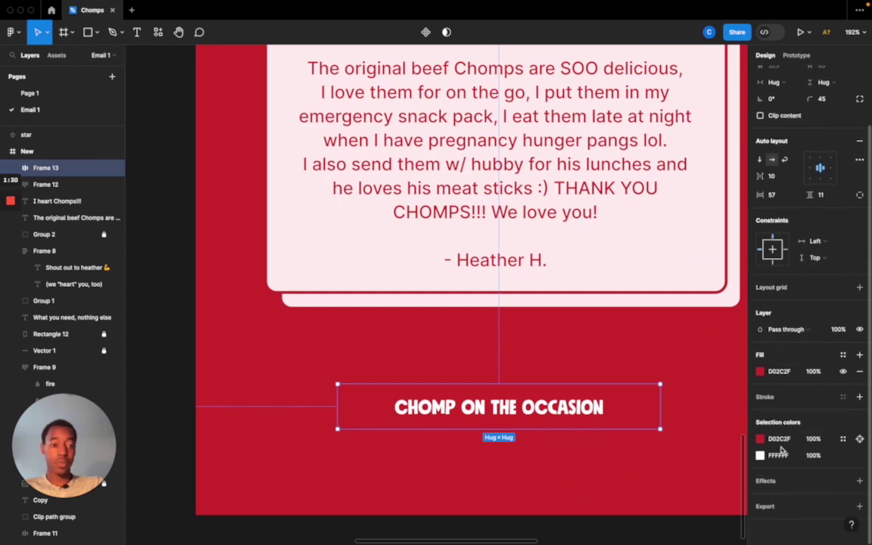
left_click(859, 397)
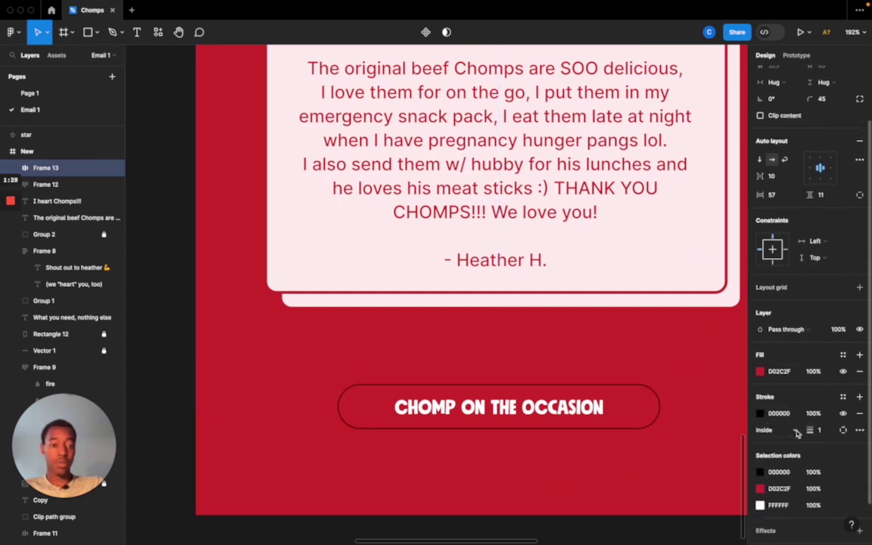
left_click_drag(810, 430, 814, 430)
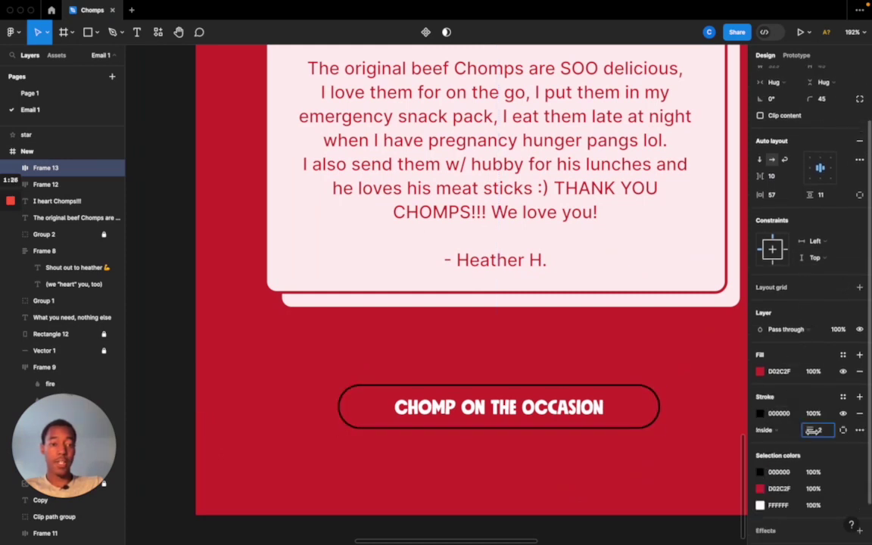
left_click(766, 430)
left_click(783, 418)
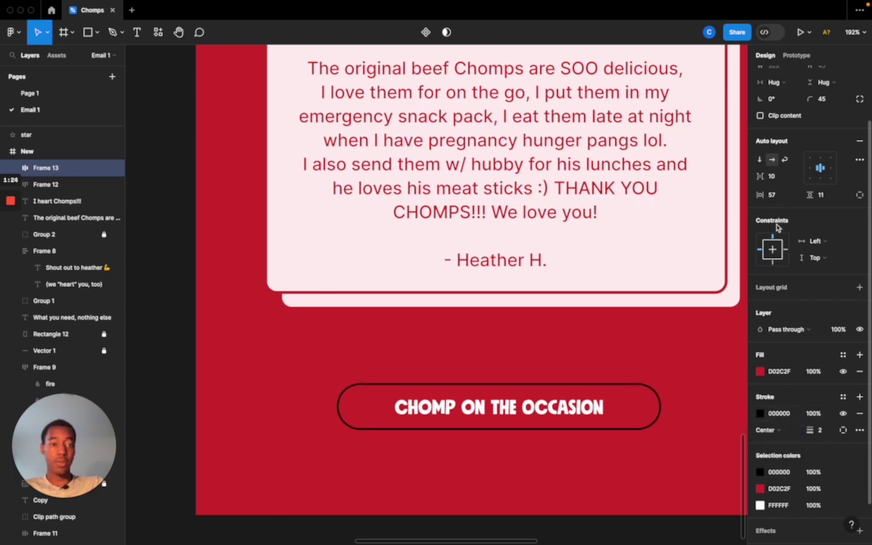
Recolor the duplicated button's stroke to pale pink FFEFF0 by sampling the review card's background.
left_click(760, 414)
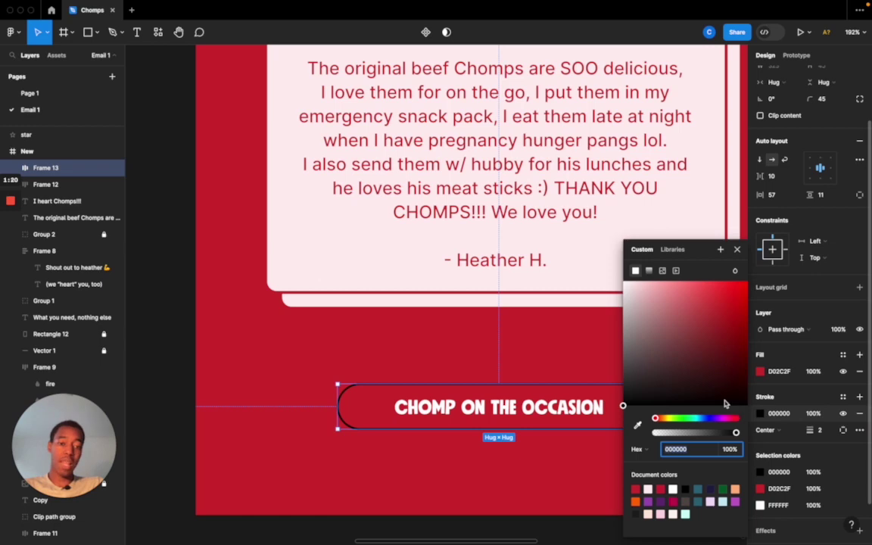
key("BackSpace")
left_click(637, 430)
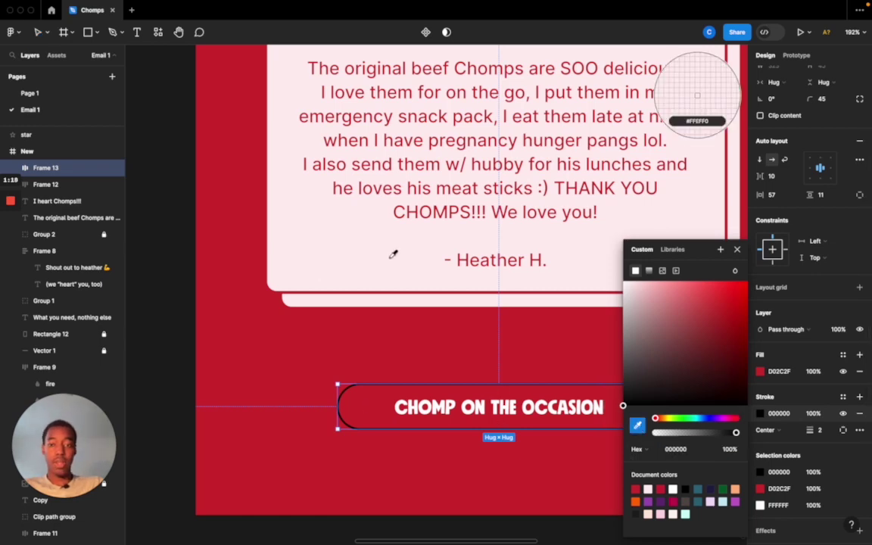
left_click(363, 239)
left_click(297, 363)
scroll(442, 387, "down", 10)
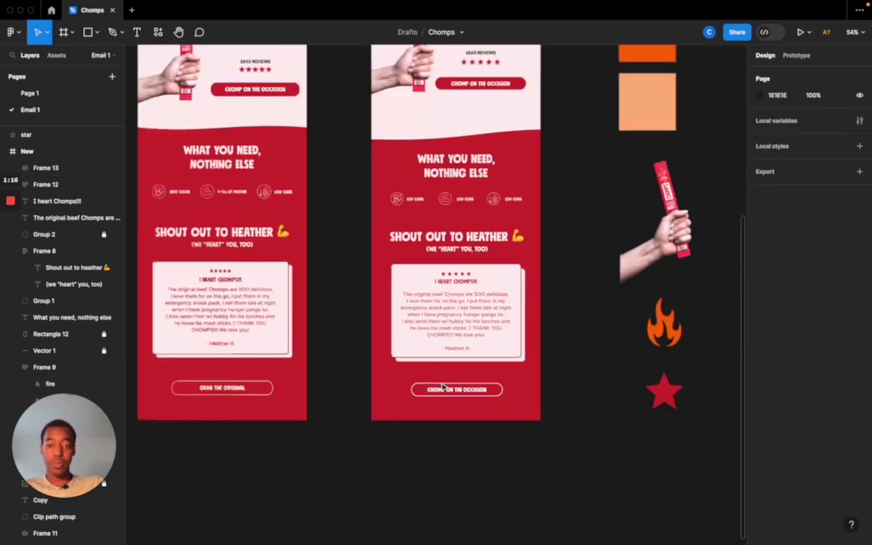